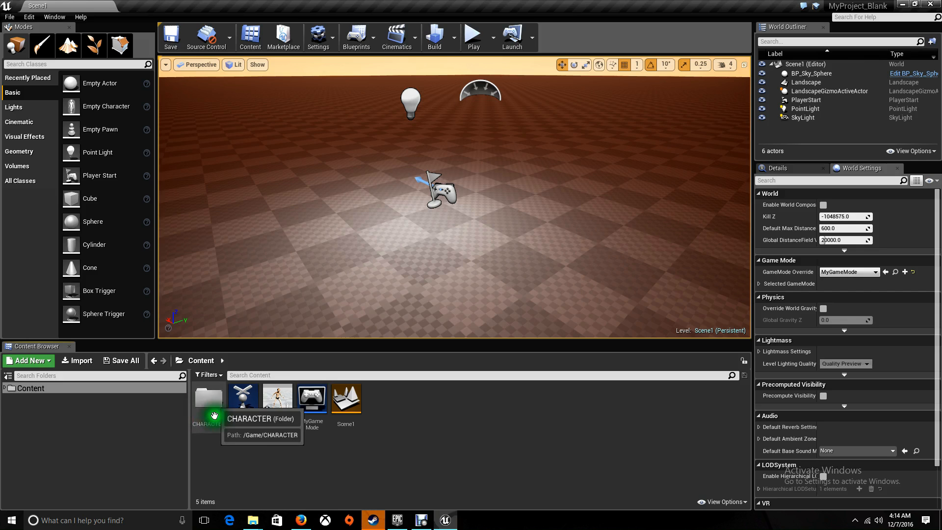
# Create a new folder named ANIMATIONS inside the CHARACTER folder
pyautogui.doubleClick(211, 394)
pyautogui.rightClick(295, 429)
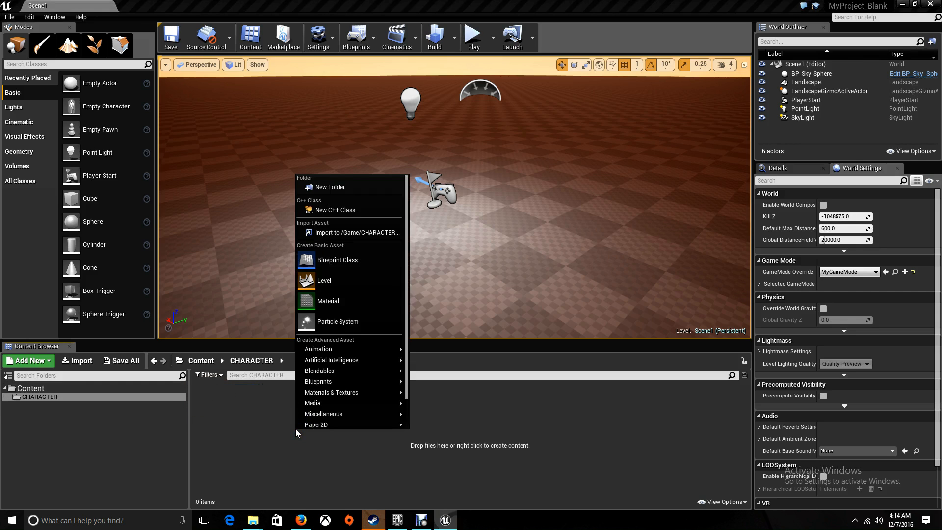
pyautogui.click(337, 188)
pyautogui.write('ANIMATY')
pyautogui.press('BackSpace')
pyautogui.write('ION')
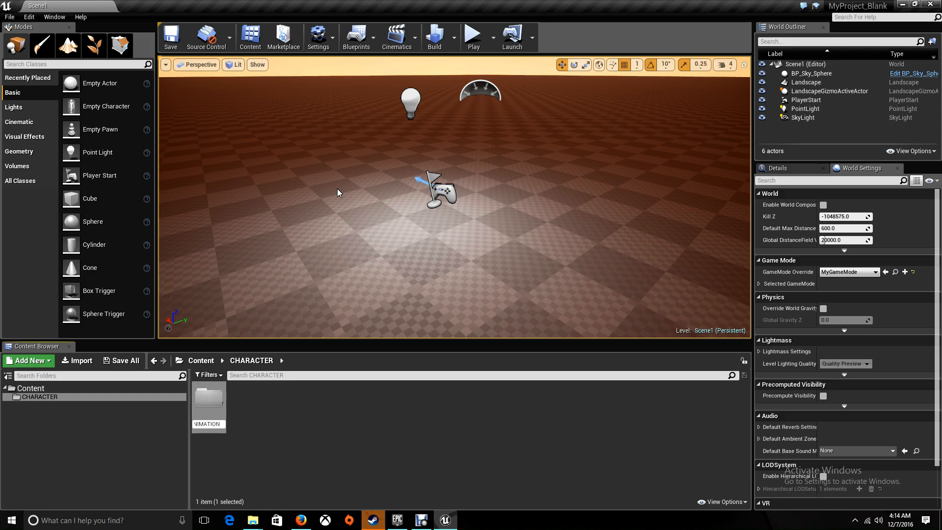
pyautogui.write('S')
pyautogui.press('Return')
pyautogui.click(302, 413)
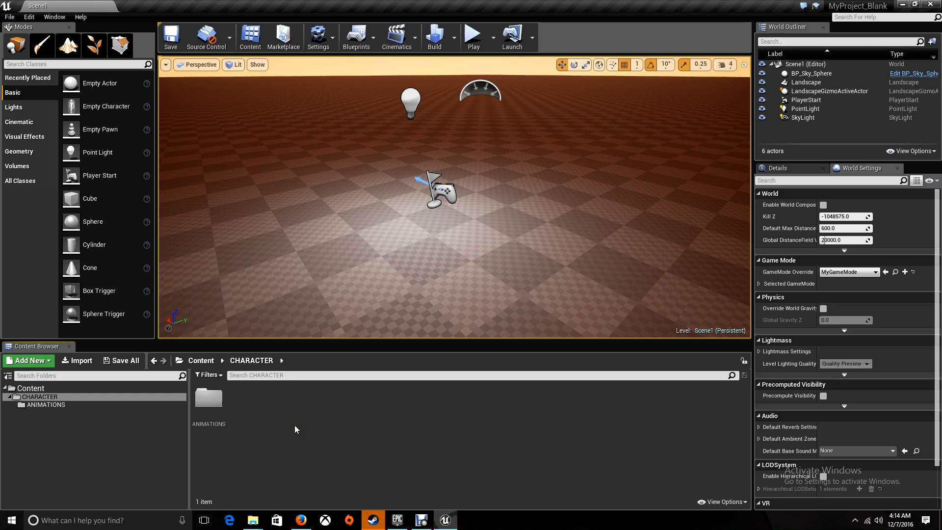
# Import all of FuseModel.fbx into the CHARACTER folder as a skeletal mesh, including its animations, materials and textures
pyautogui.click(295, 425)
pyautogui.click(388, 434)
pyautogui.rightClick(389, 434)
pyautogui.click(425, 238)
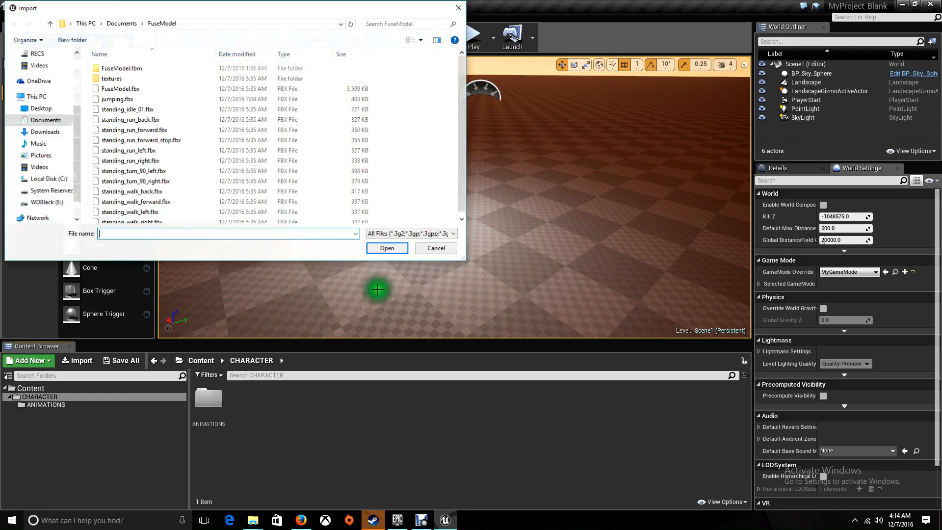
pyautogui.doubleClick(120, 88)
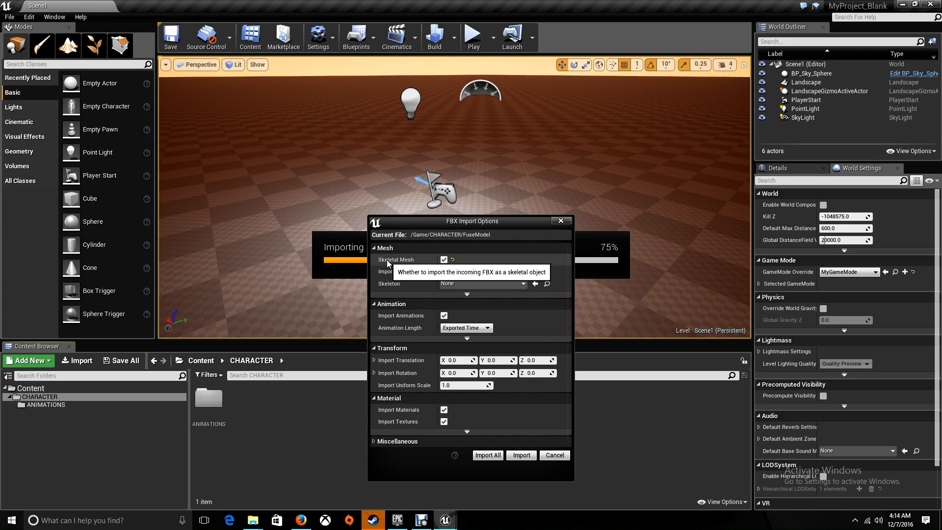
pyautogui.click(429, 261)
pyautogui.click(387, 272)
pyautogui.click(395, 273)
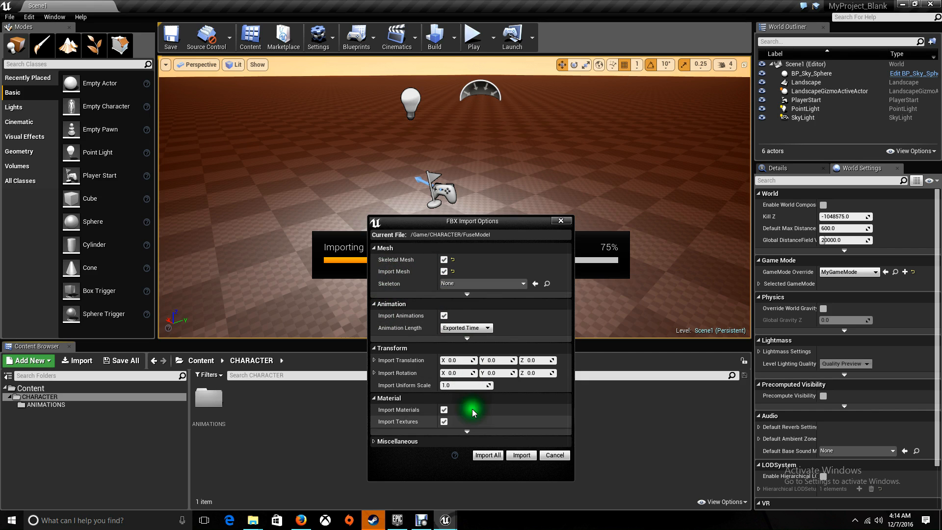
pyautogui.click(484, 455)
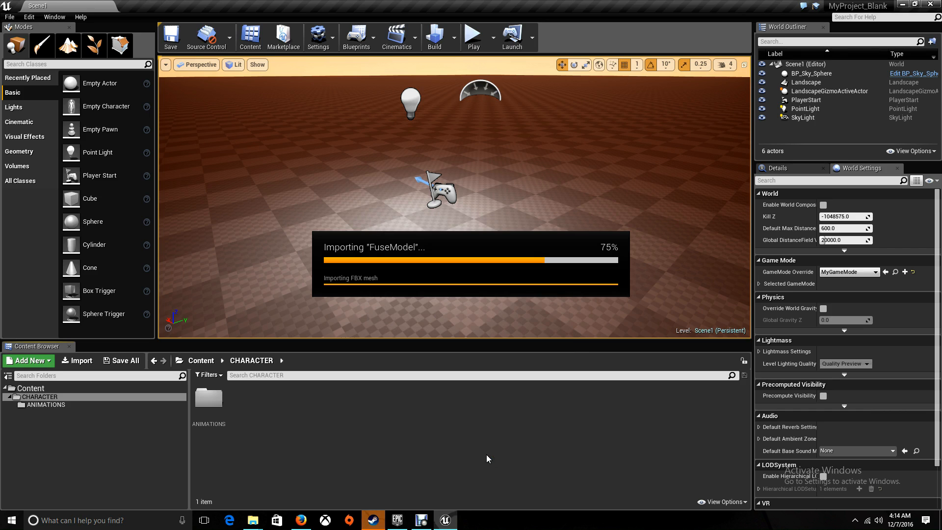
# Clear and dismiss the FBX import message log
pyautogui.click(482, 454)
pyautogui.click(464, 446)
pyautogui.click(593, 428)
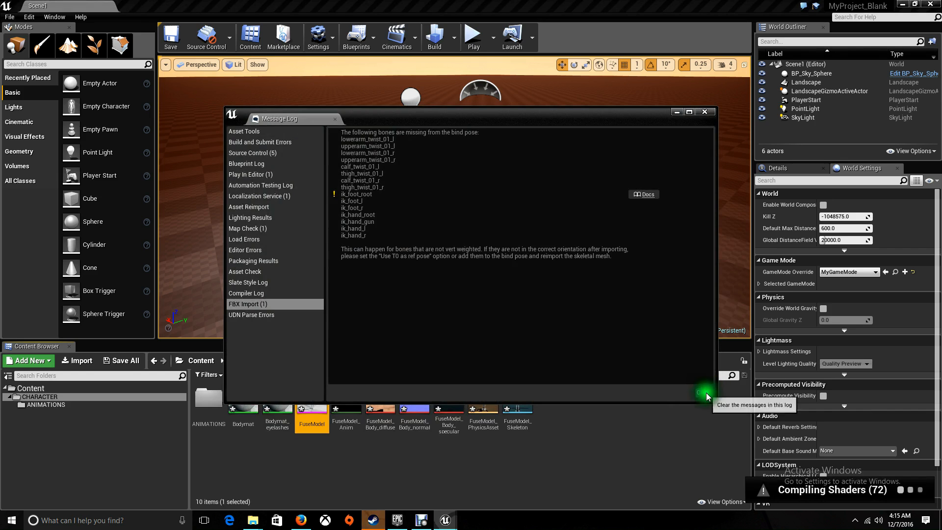
pyautogui.click(705, 392)
pyautogui.click(599, 381)
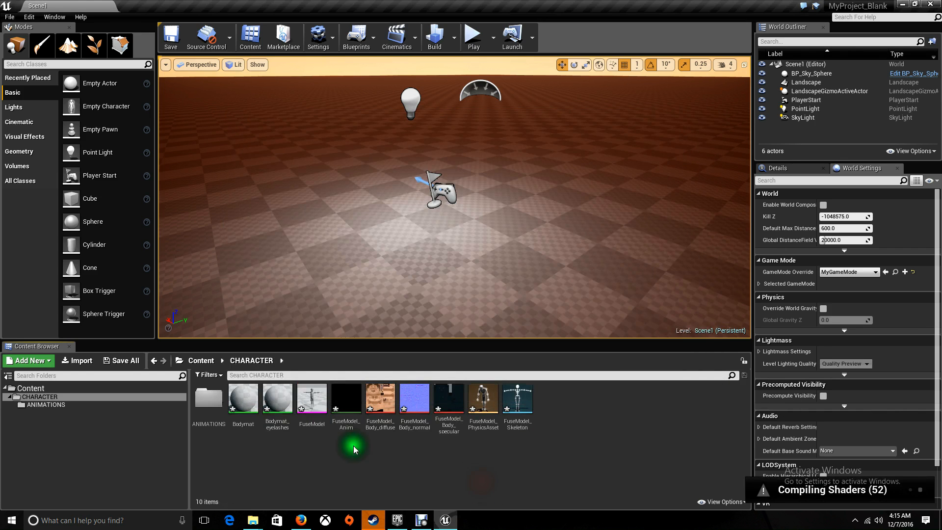
# Choose the jumping and all standing animation FBX files for import into the ANIMATIONS folder
pyautogui.doubleClick(209, 398)
pyautogui.rightClick(308, 419)
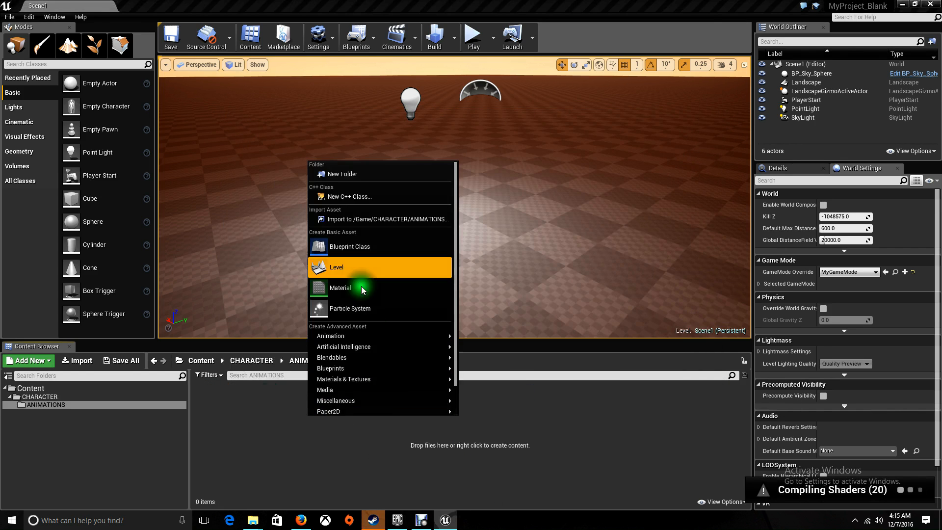
pyautogui.click(368, 219)
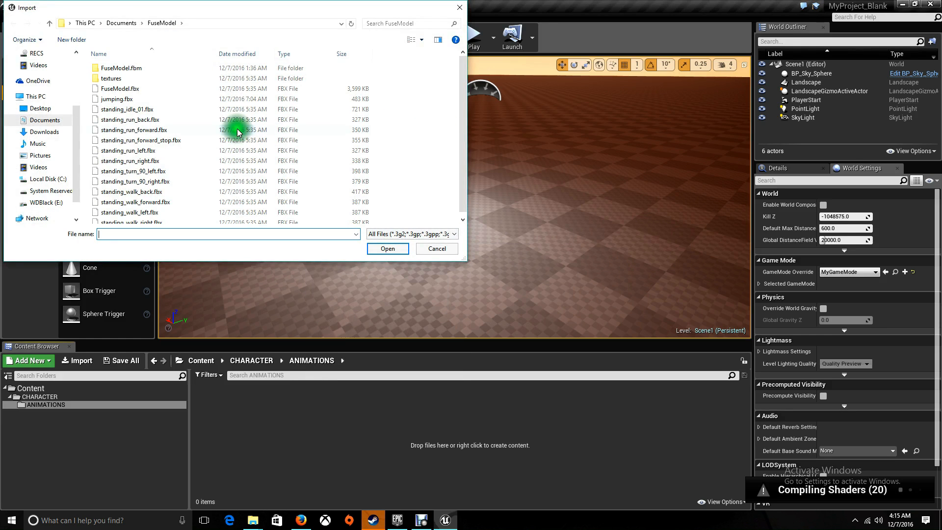
pyautogui.moveTo(393, 93); pyautogui.dragTo(146, 244)
pyautogui.click(387, 249)
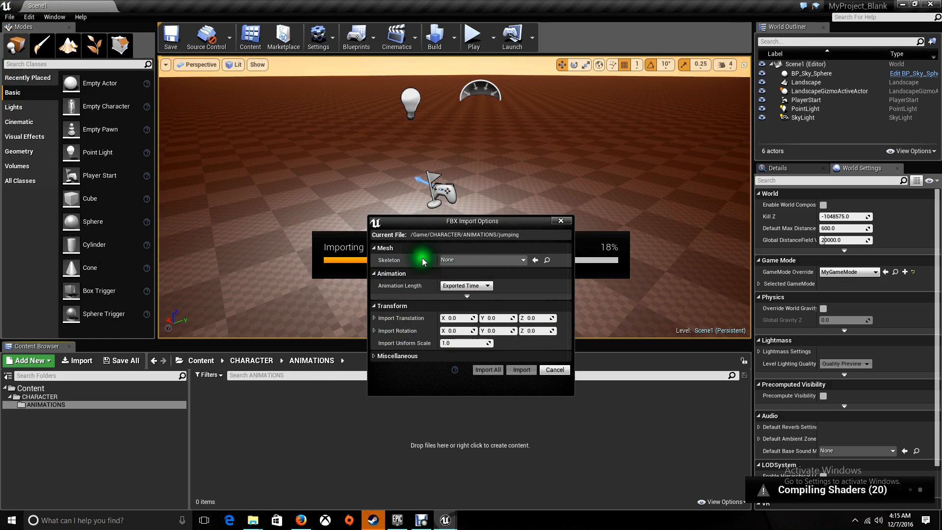
# Assign FuseModel_Skeleton as the skeleton and import all the chosen animation files
pyautogui.click(447, 262)
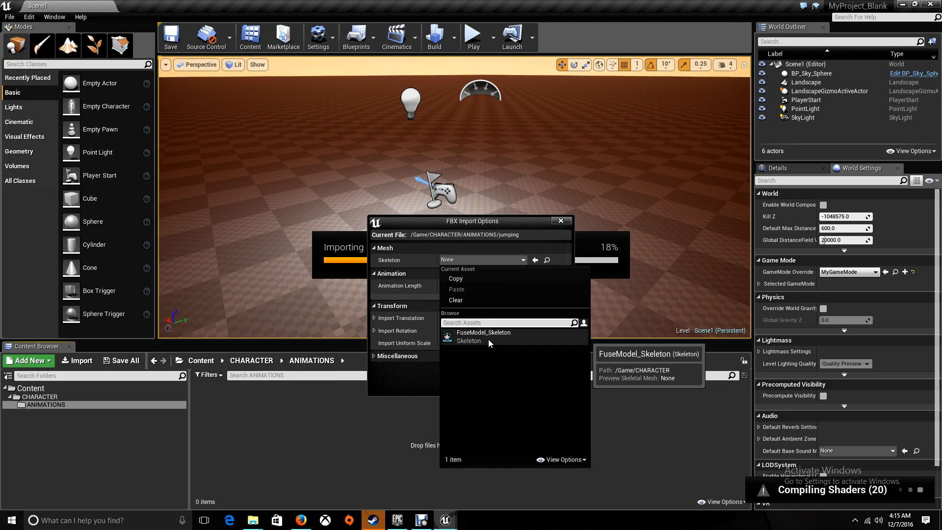
pyautogui.click(459, 338)
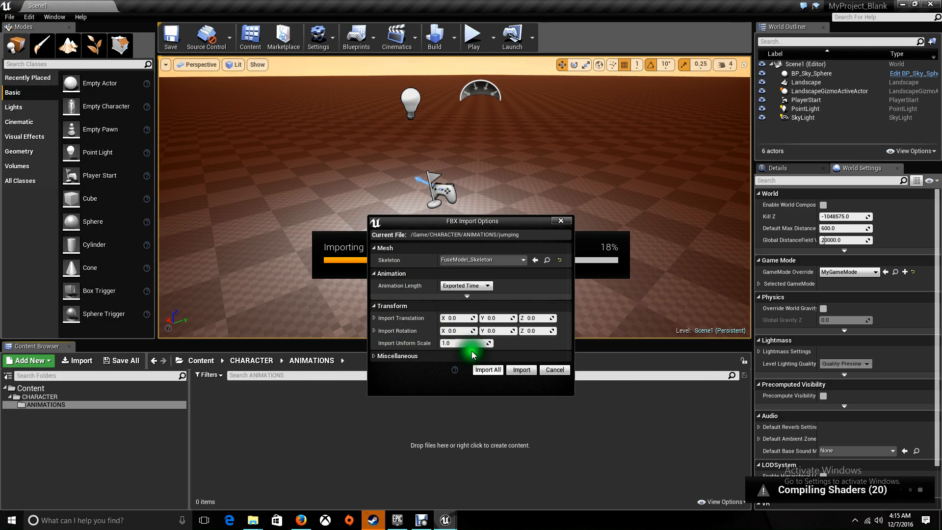
pyautogui.click(488, 371)
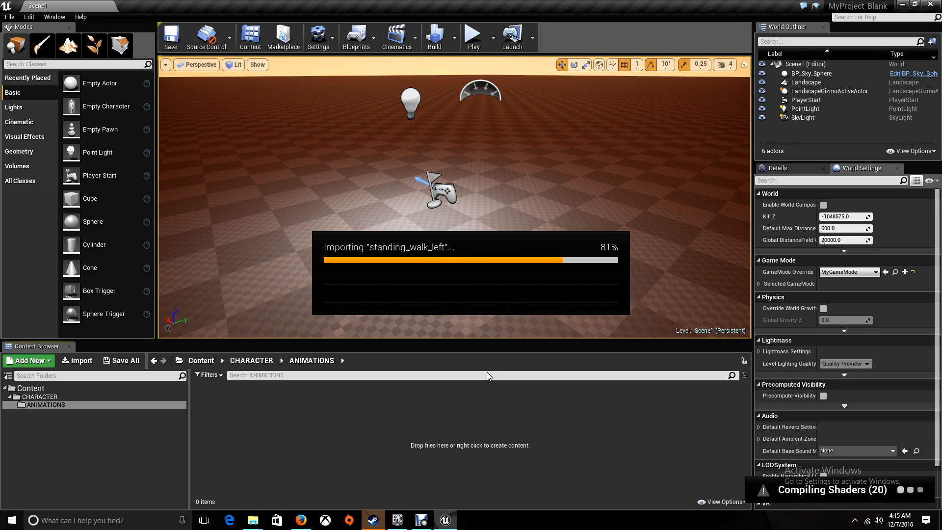
pyautogui.click(432, 463)
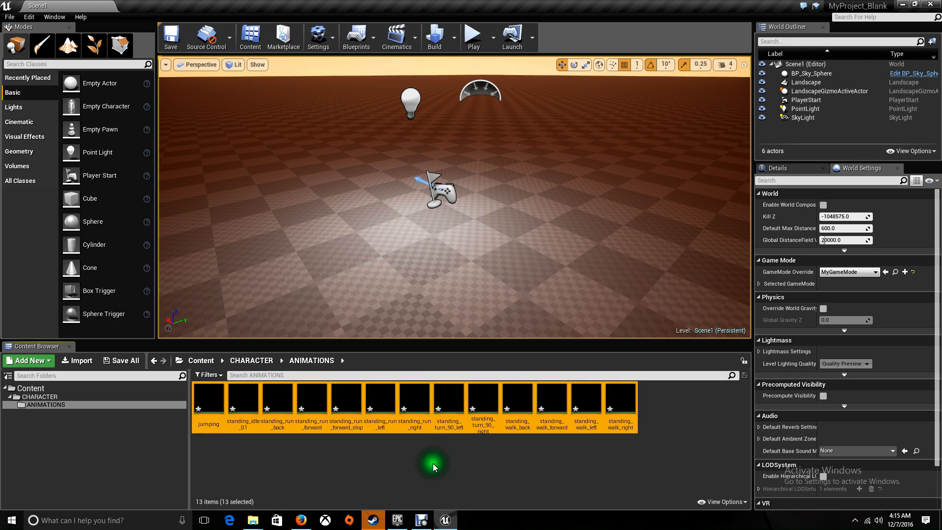
# Open the jumping animation in its editor, preview several of the other imported animations, and return to jumping
pyautogui.click(208, 404)
pyautogui.doubleClick(208, 405)
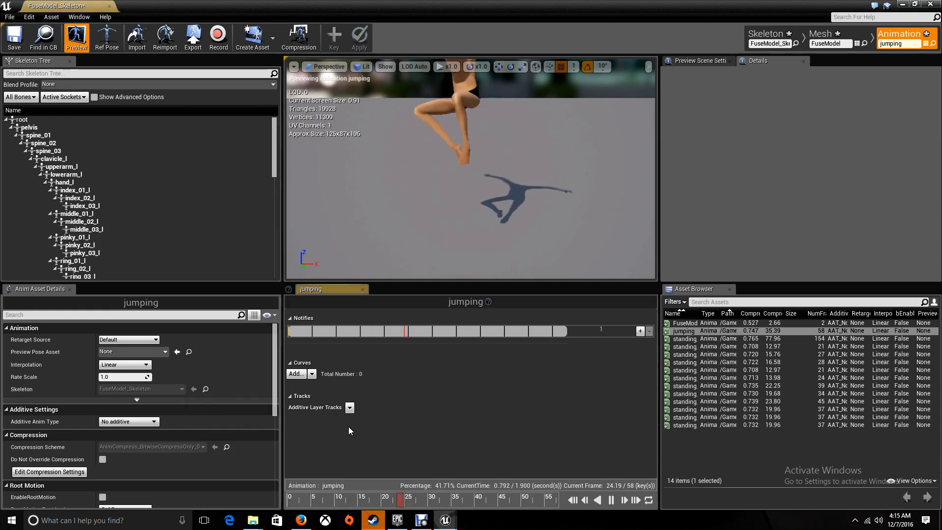
pyautogui.click(683, 344)
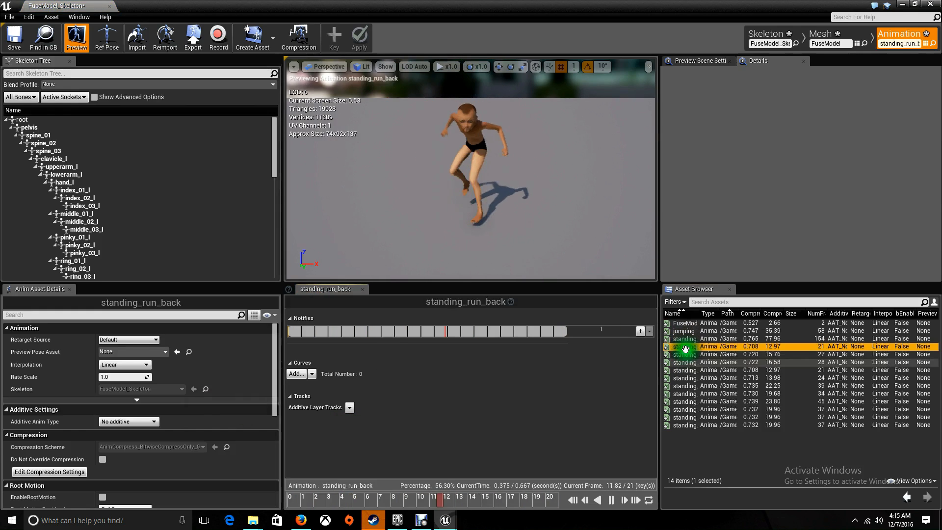
pyautogui.click(690, 386)
pyautogui.click(693, 338)
pyautogui.click(695, 323)
pyautogui.click(687, 331)
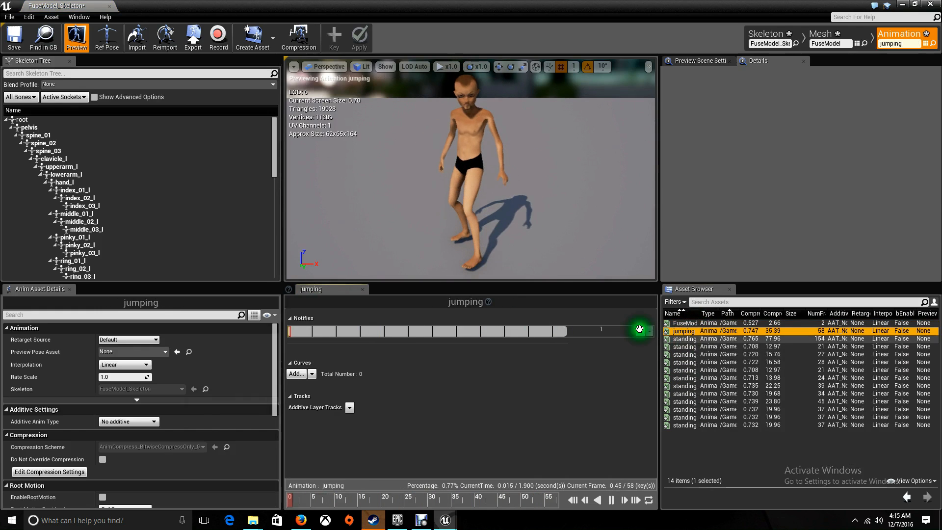
# Pause the jumping animation and scrub its timeline to the mid-air pose at frame 25
pyautogui.click(610, 500)
pyautogui.moveTo(474, 501); pyautogui.dragTo(414, 504)
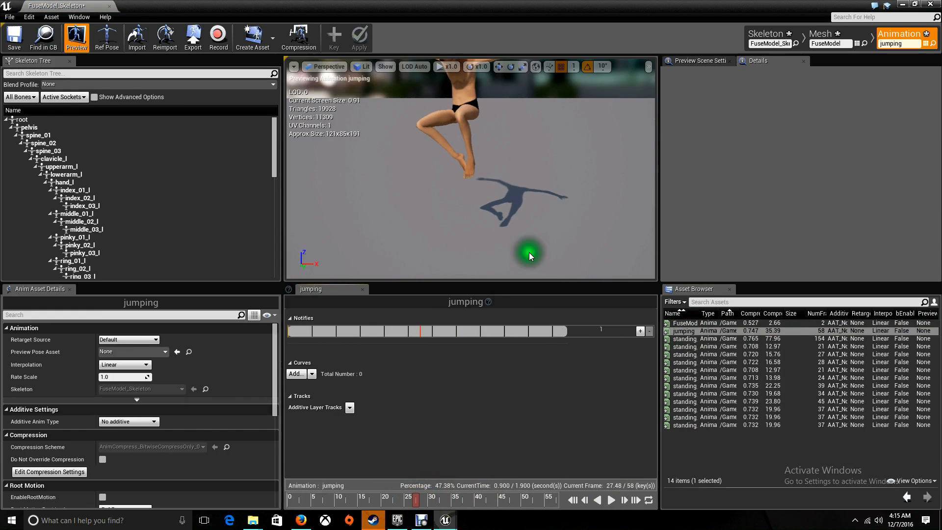
pyautogui.moveTo(539, 197); pyautogui.dragTo(543, 168, button='right')
pyautogui.moveTo(414, 504); pyautogui.dragTo(401, 504)
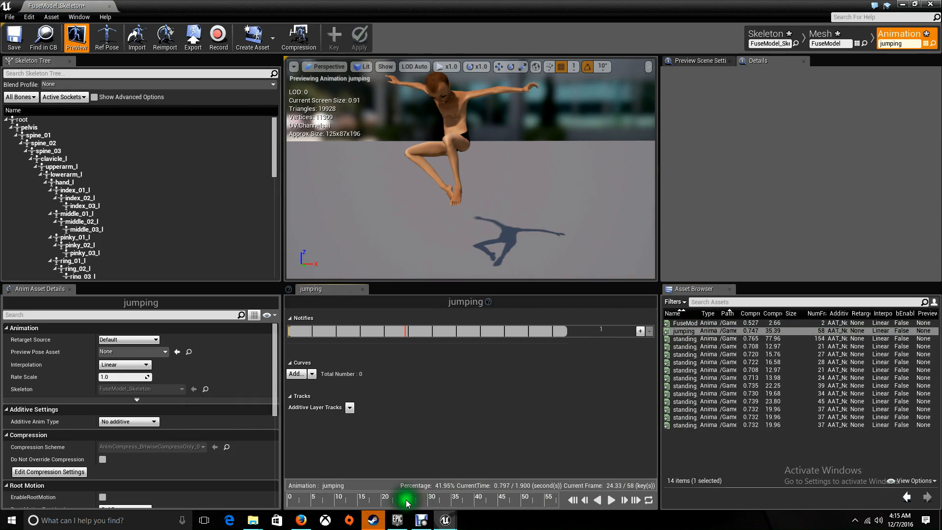
pyautogui.scroll(4, 405, 501)
pyautogui.scroll(2, 361, 501)
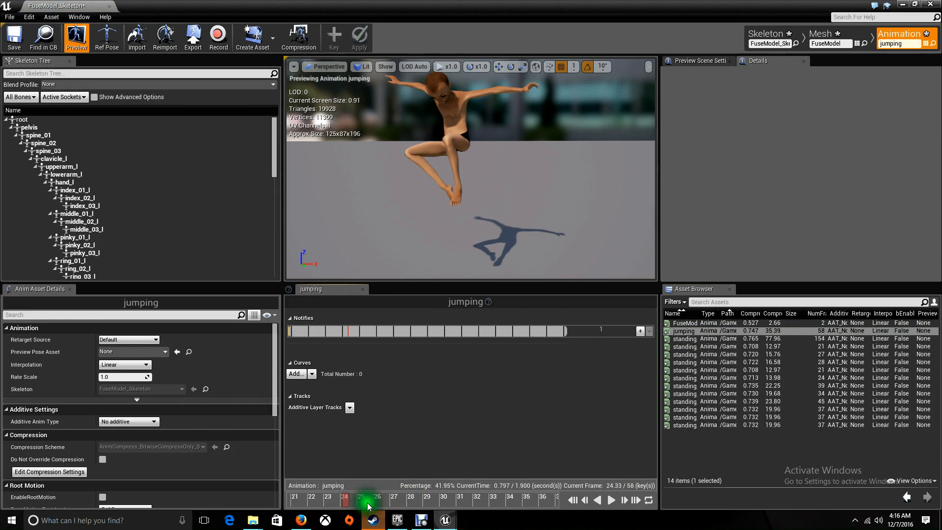
pyautogui.moveTo(341, 500)
pyautogui.mouseDown()
pyautogui.moveTo(349, 499)
pyautogui.moveTo(336, 498)
pyautogui.mouseUp()
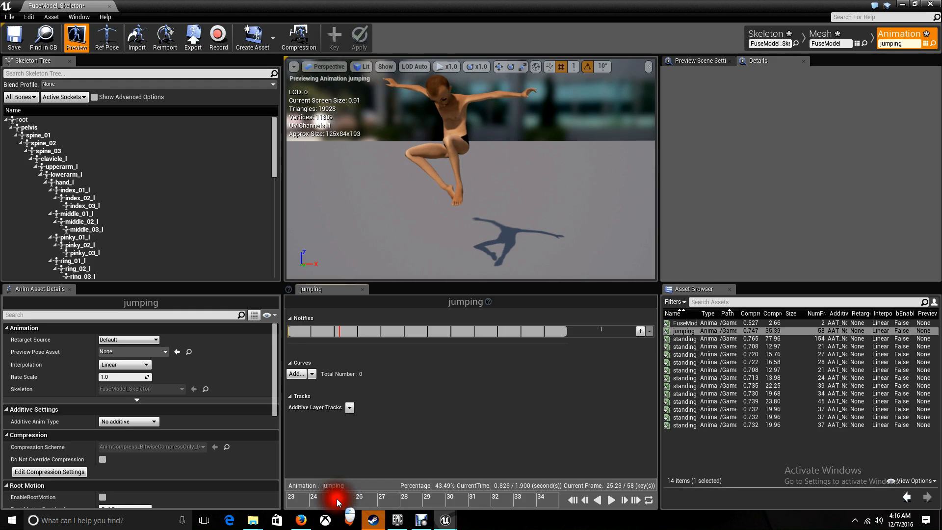
# Trim jumping to a single mid-air pose by removing frames 0 to 25, and frames 1 to 33 of the remainder
pyautogui.rightClick(336, 499)
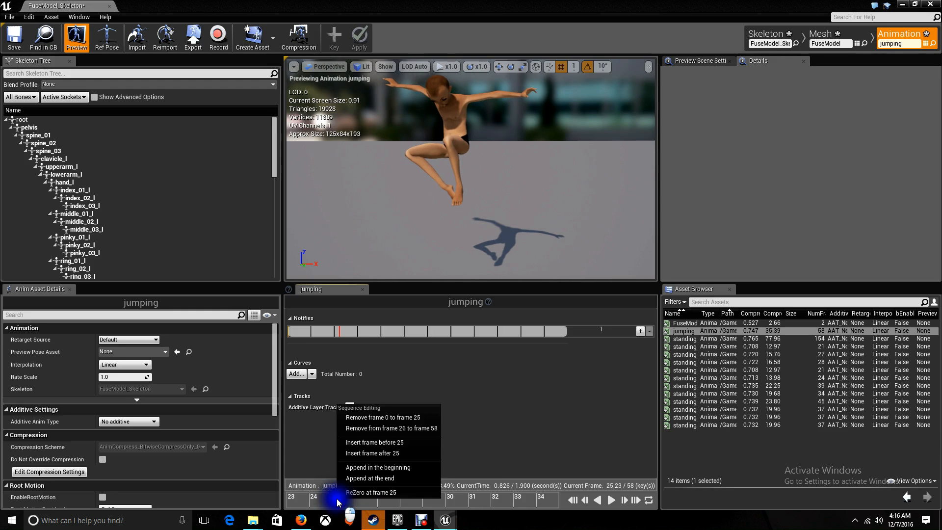
pyautogui.click(363, 418)
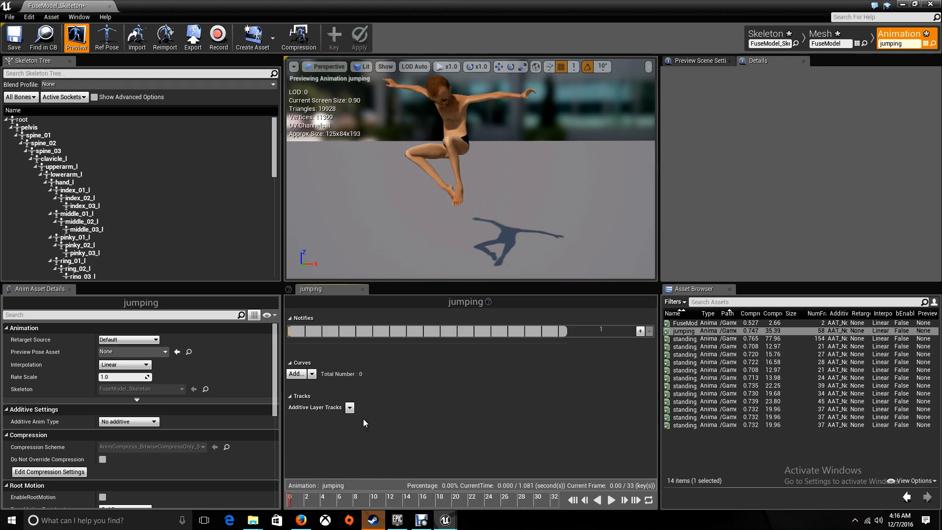
pyautogui.rightClick(291, 504)
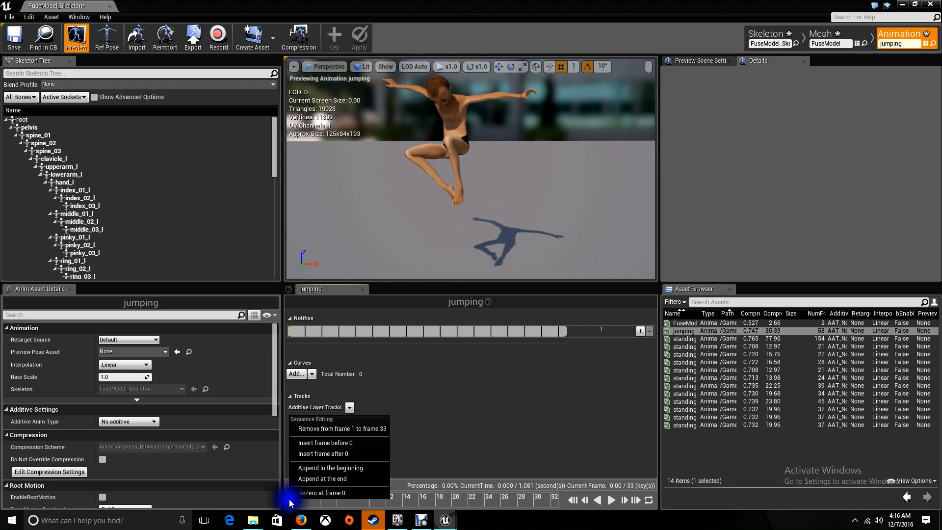
pyautogui.click(343, 428)
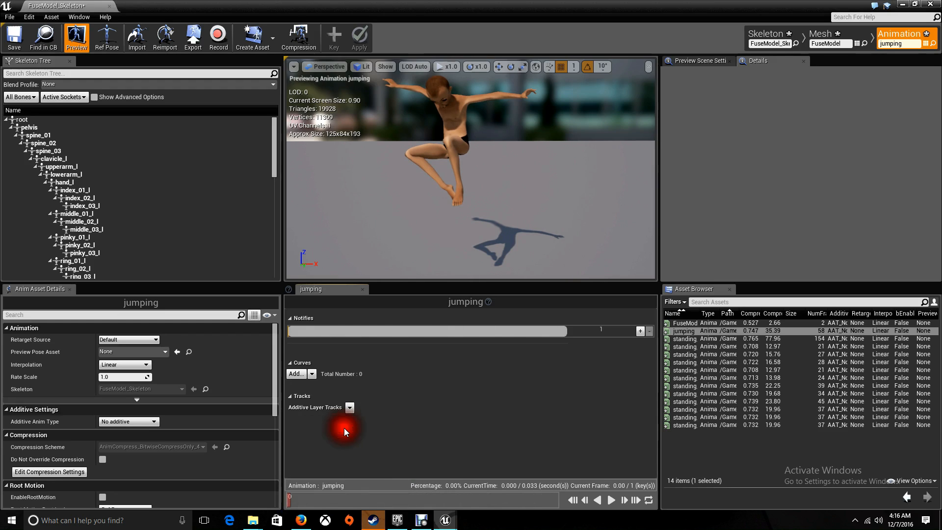
# Inspect the trimmed jump pose on the character up close and close the animation editor
pyautogui.moveTo(481, 141)
pyautogui.mouseDown()
pyautogui.moveTo(470, 116)
pyautogui.moveTo(473, 153)
pyautogui.mouseUp()
pyautogui.moveTo(472, 191); pyautogui.dragTo(466, 158)
pyautogui.moveTo(467, 161); pyautogui.dragTo(493, 198, button='right')
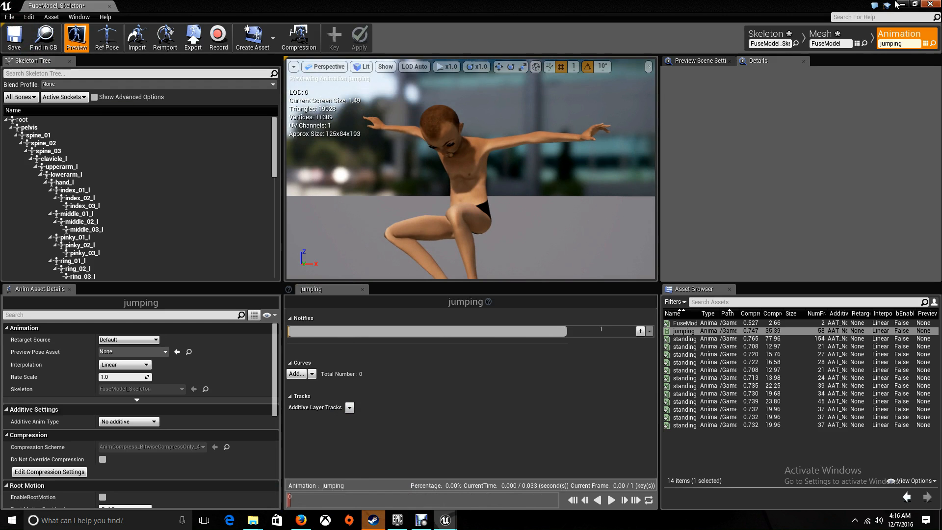
pyautogui.click(937, 4)
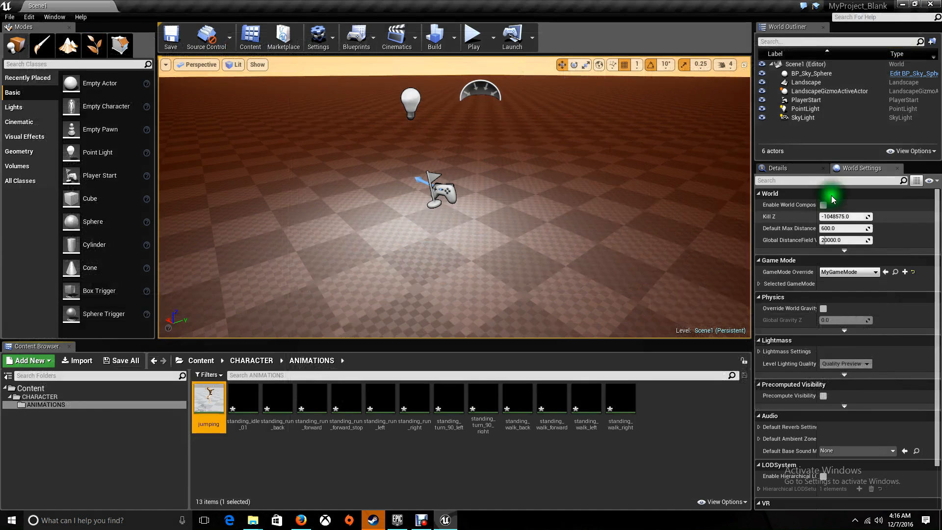
# Create a one-dimensional blend space in the ANIMATIONS folder, based on FuseModel_Skeleton
pyautogui.rightClick(555, 467)
pyautogui.click(502, 470)
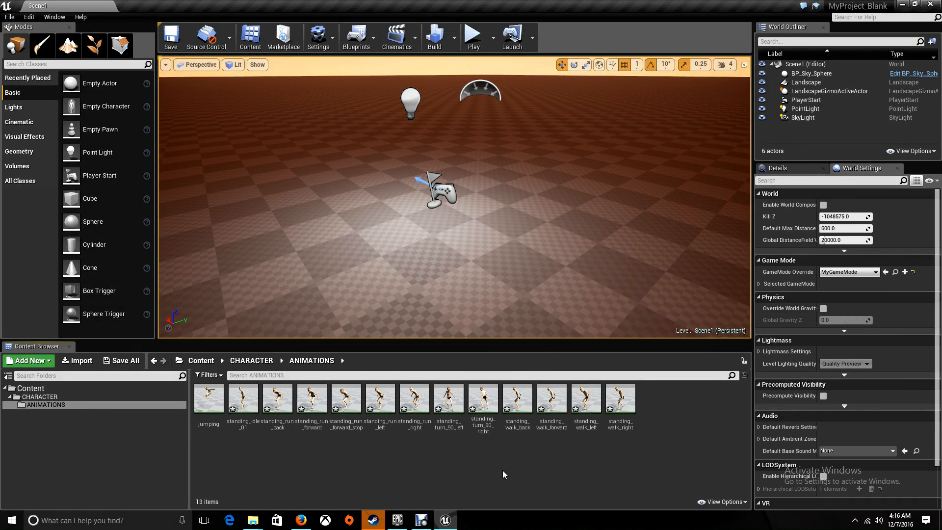
pyautogui.rightClick(505, 469)
pyautogui.moveTo(509, 467)
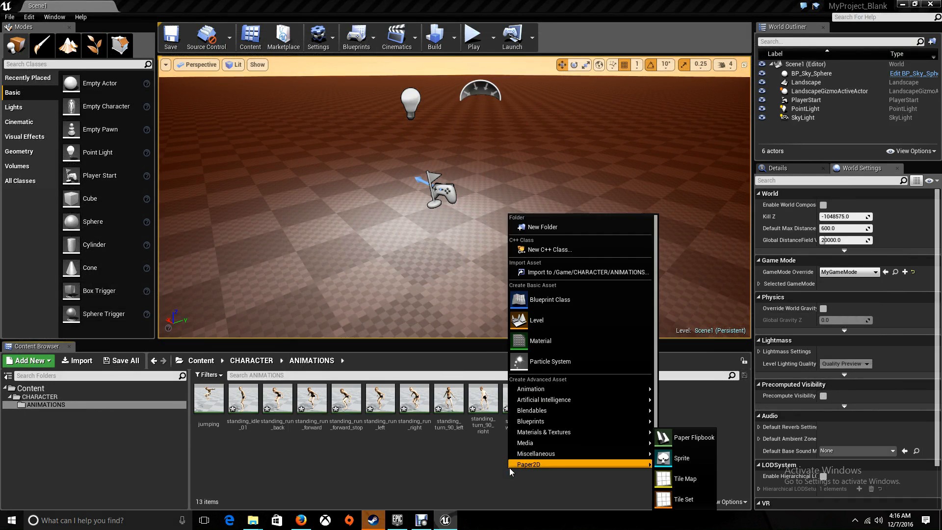
pyautogui.moveTo(540, 396)
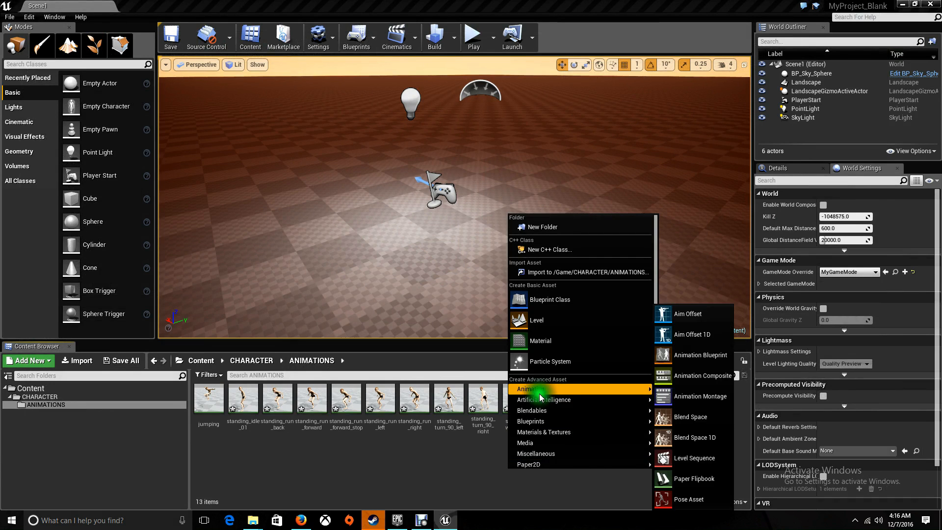
pyautogui.rightClick(438, 473)
pyautogui.moveTo(494, 397)
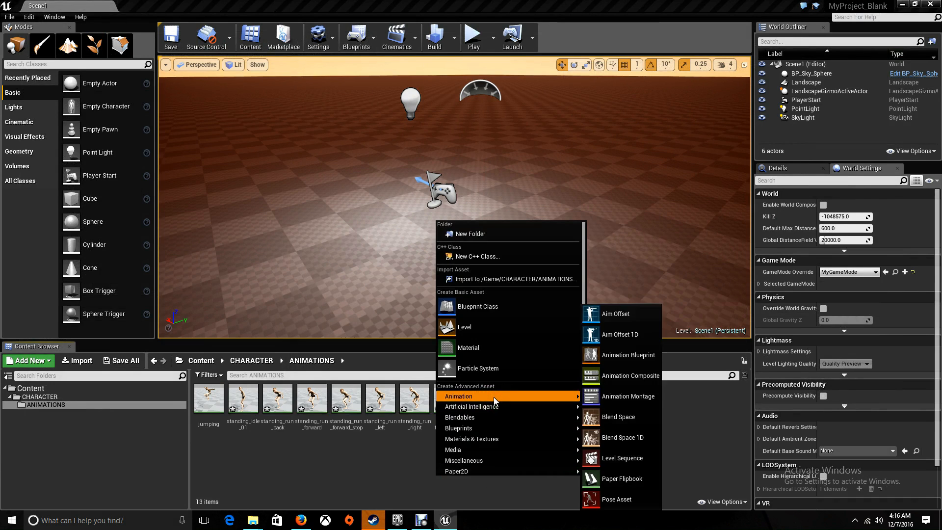
pyautogui.click(633, 438)
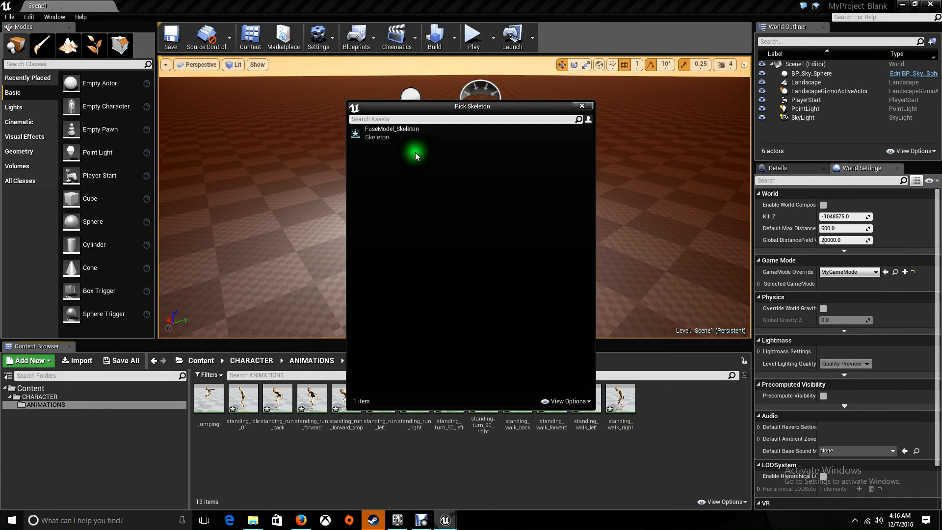
pyautogui.click(360, 132)
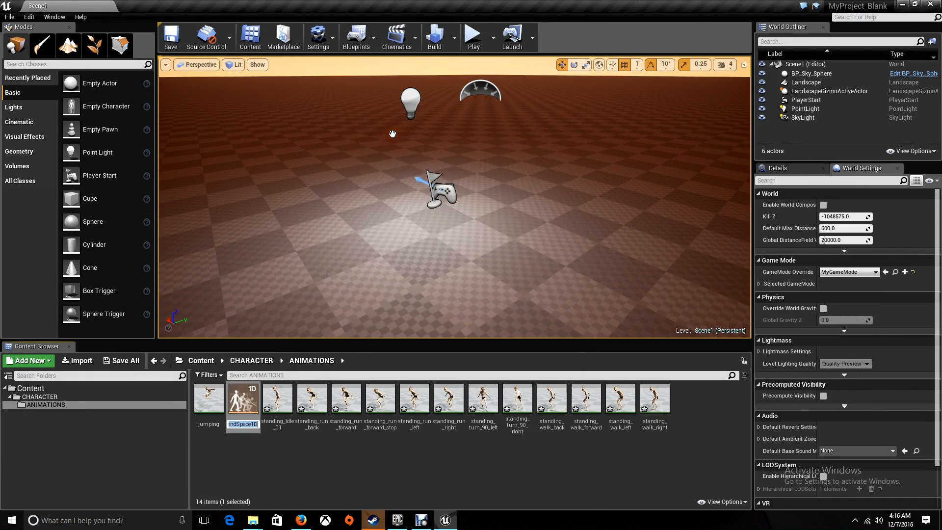
# Name the new blend space BlendSpace_1D
pyautogui.write('B')
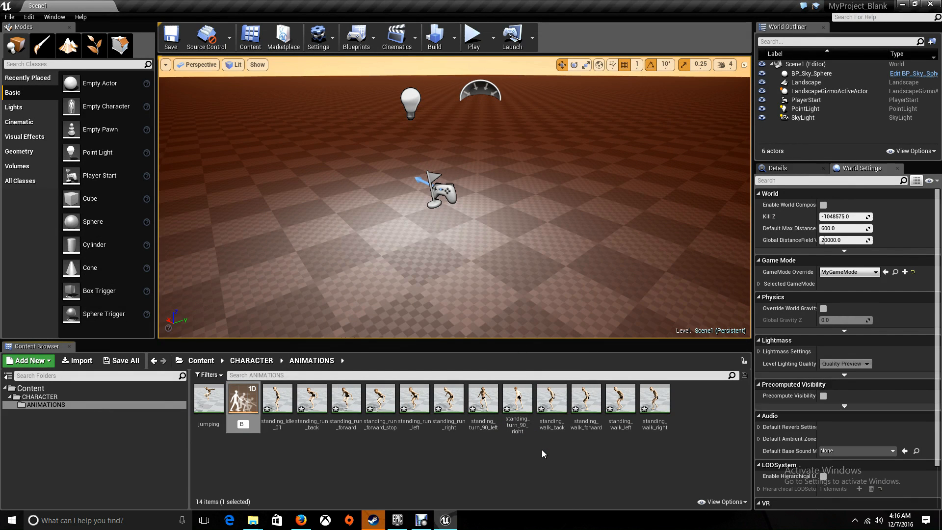
pyautogui.write('lendSpace 1')
pyautogui.press('BackSpace')
pyautogui.press('BackSpace')
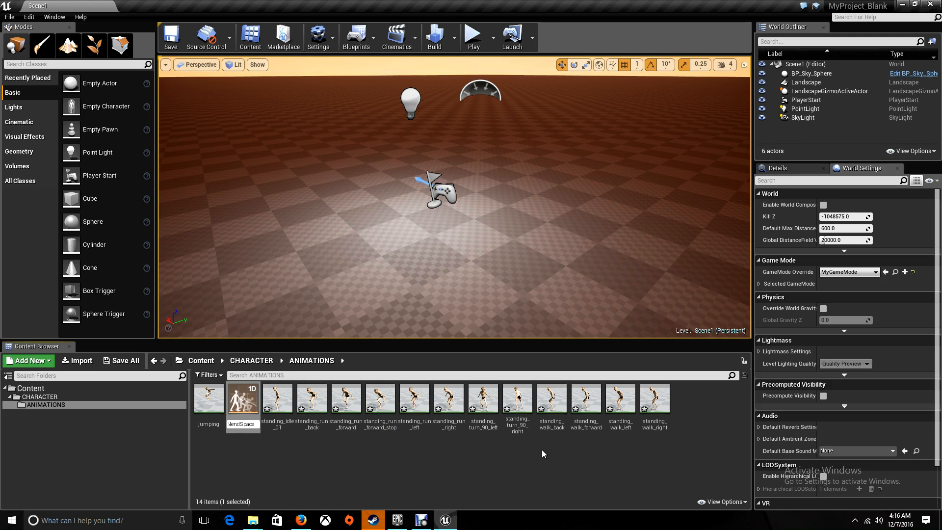
pyautogui.write('_1D')
pyautogui.press('Return')
pyautogui.click(283, 453)
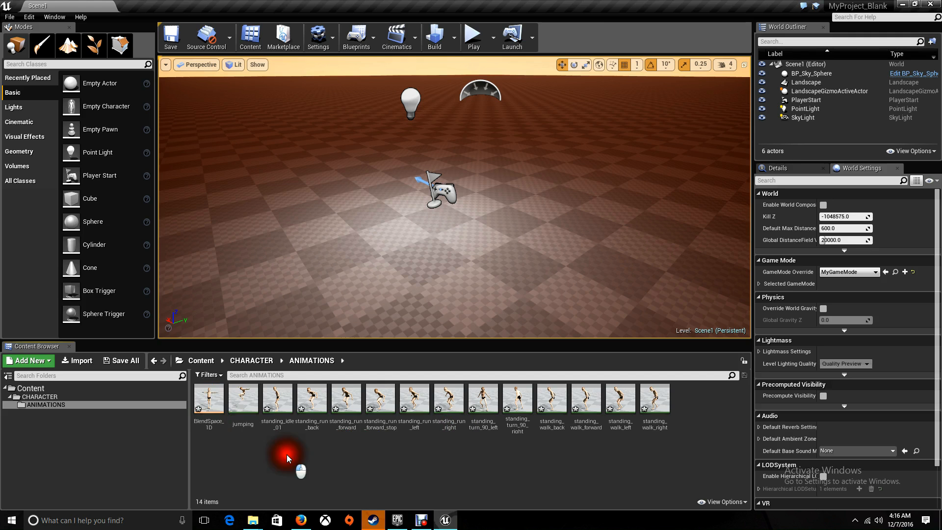
# Open BlendSpace_1D, label its X axis Idle-Walk-Run, set 3 X axis divisions and apply the parameter changes
pyautogui.click(212, 394)
pyautogui.doubleClick(211, 394)
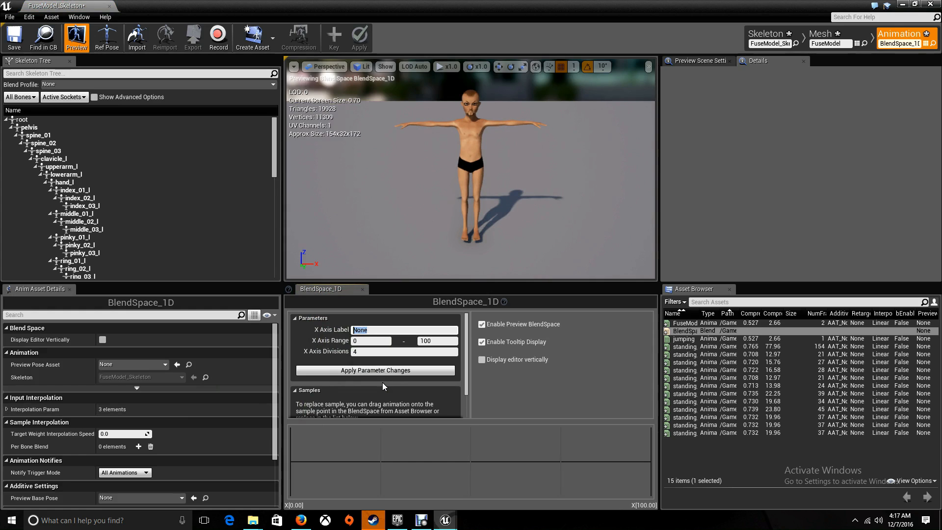
pyautogui.write('Idle-Wa')
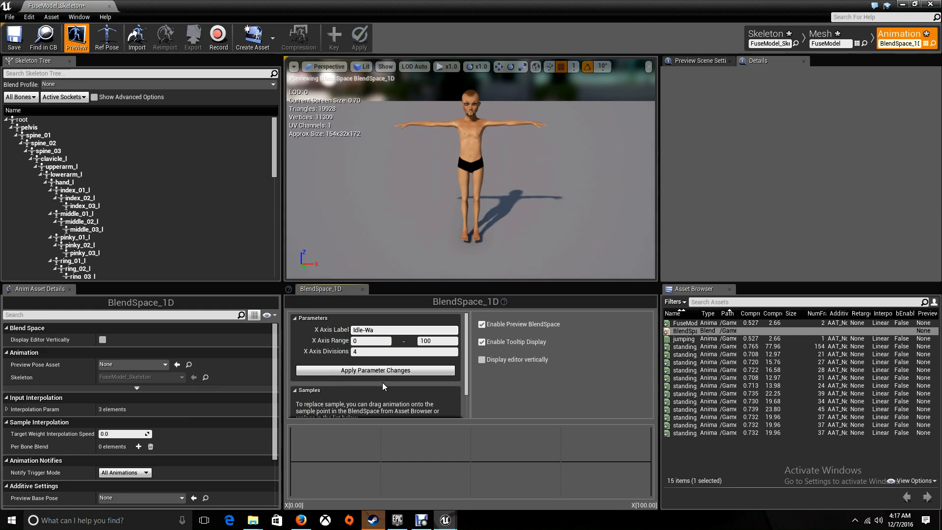
pyautogui.write('lk-Run')
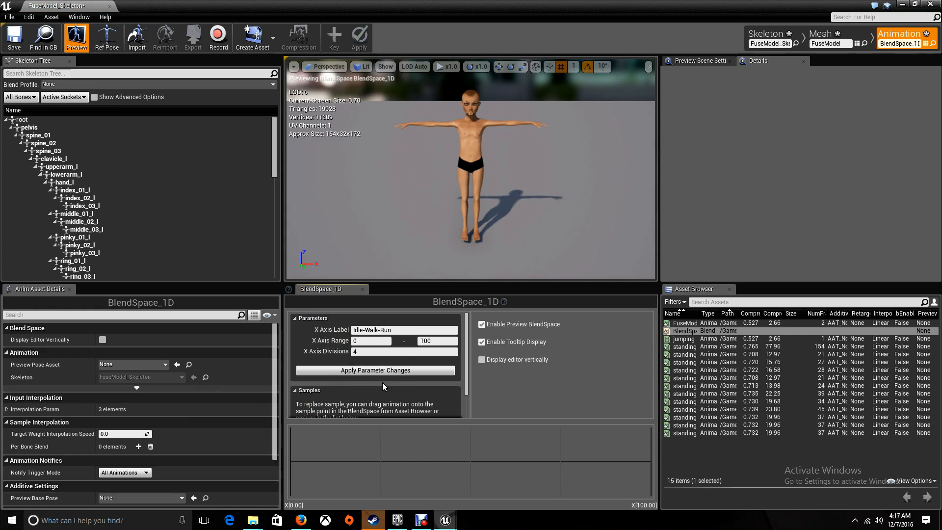
pyautogui.click(373, 351)
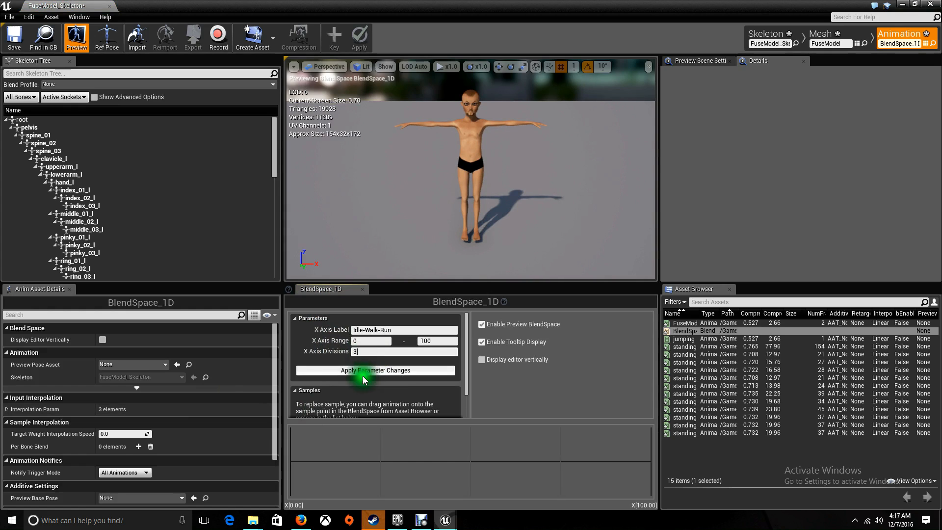
pyautogui.click(389, 372)
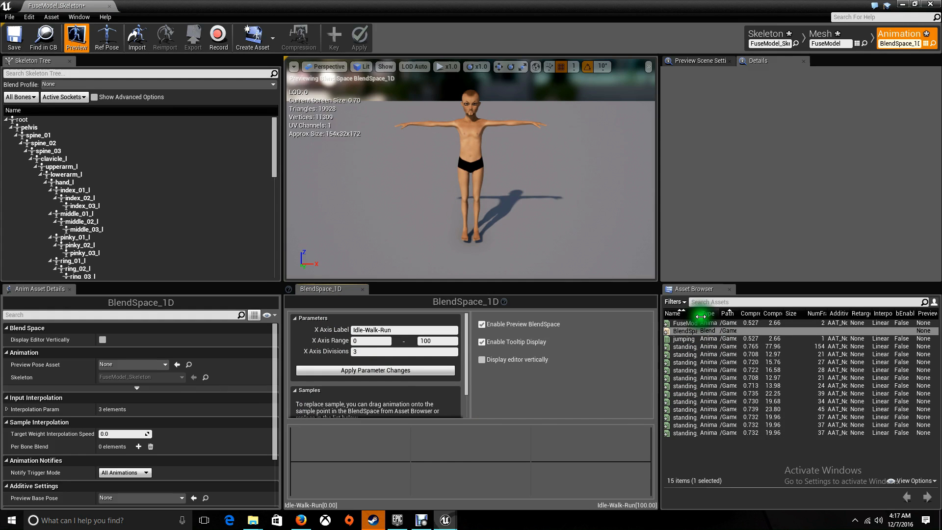
# Place standing_idle_01 at 0, standing_walk_forward on the first division line and standing_run_forward at 100 in the blend space
pyautogui.moveTo(700, 314); pyautogui.dragTo(783, 316)
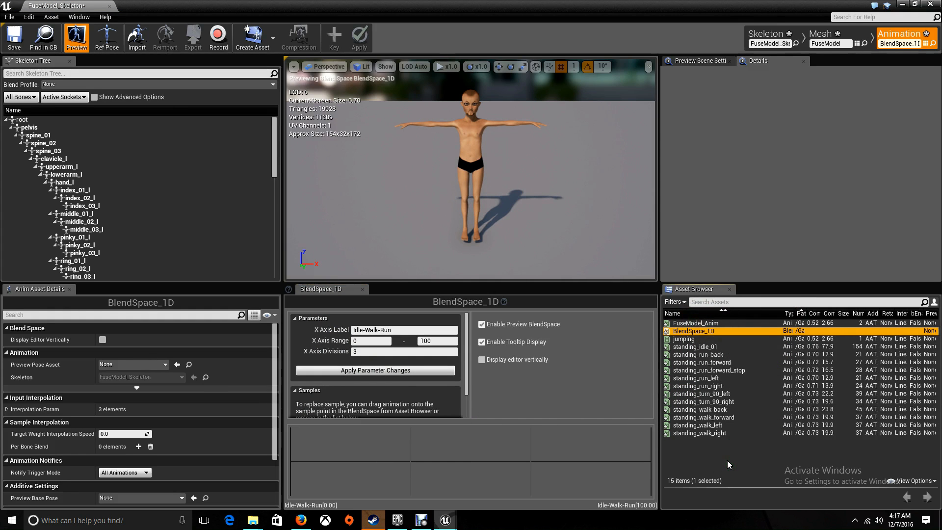
pyautogui.moveTo(705, 347); pyautogui.dragTo(295, 460)
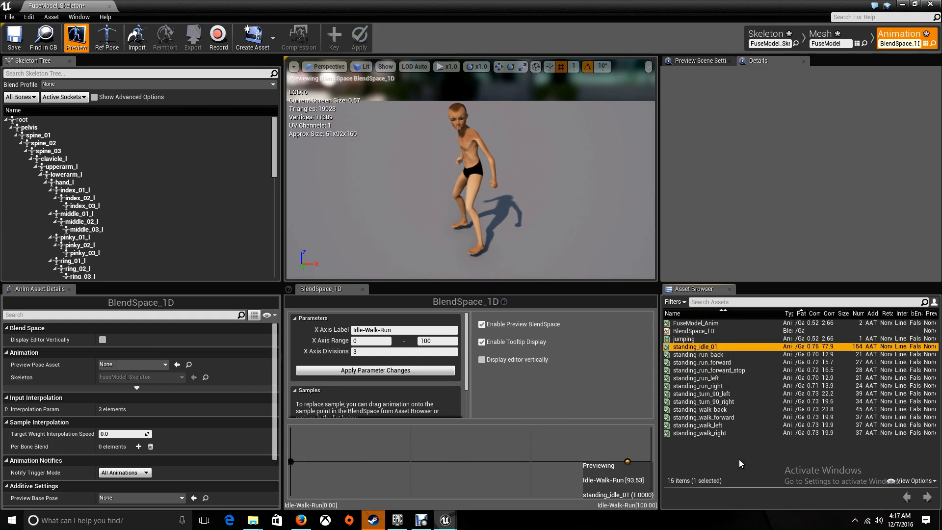
pyautogui.moveTo(721, 417); pyautogui.dragTo(414, 460)
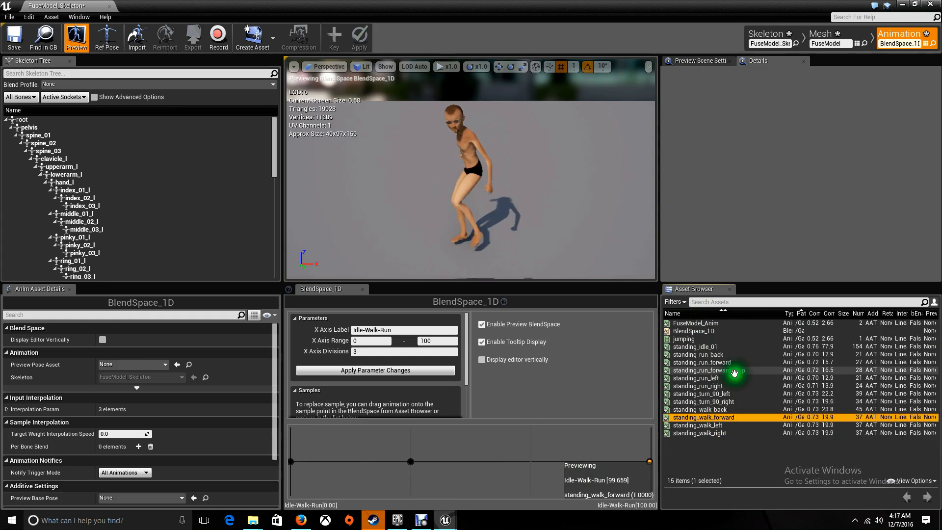
pyautogui.moveTo(723, 363)
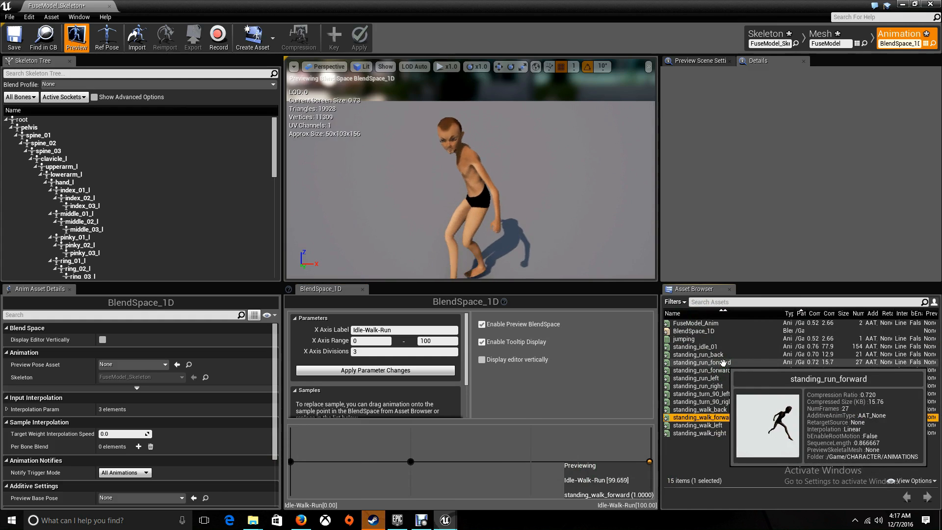
pyautogui.moveTo(720, 363); pyautogui.dragTo(651, 463)
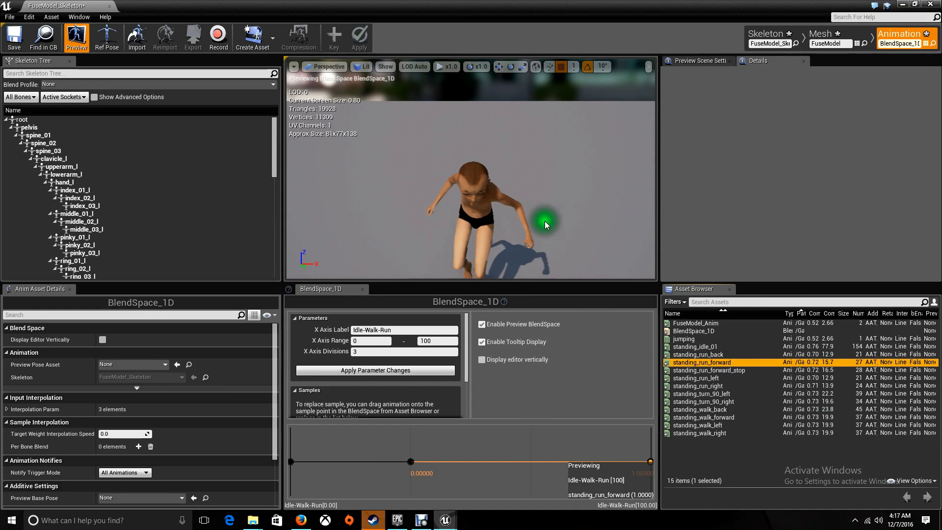
# Open the standing_run_forward animation and enable Force Root Lock in its root motion settings
pyautogui.moveTo(528, 215); pyautogui.dragTo(501, 149, button='right')
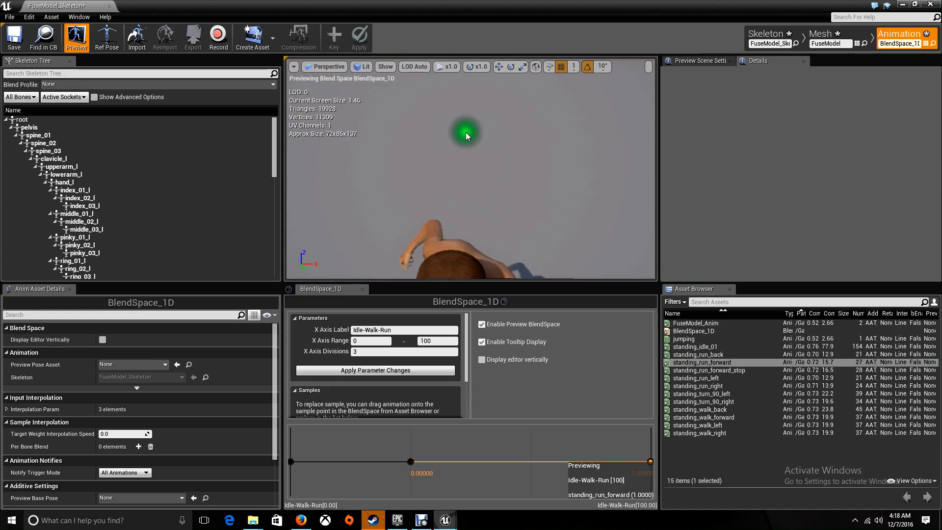
pyautogui.click(686, 362)
pyautogui.doubleClick(686, 362)
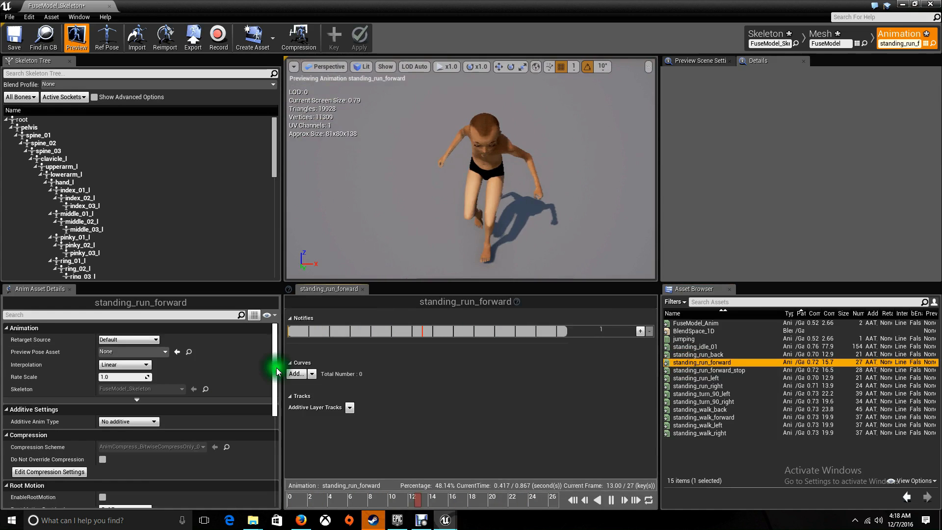
pyautogui.moveTo(274, 357); pyautogui.dragTo(274, 412)
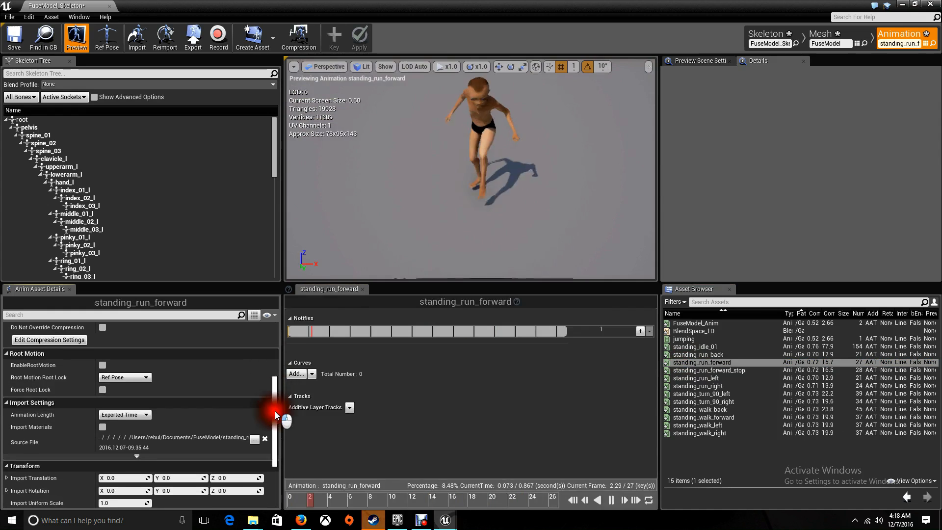
pyautogui.click(102, 388)
pyautogui.moveTo(502, 142); pyautogui.dragTo(535, 142, button='right')
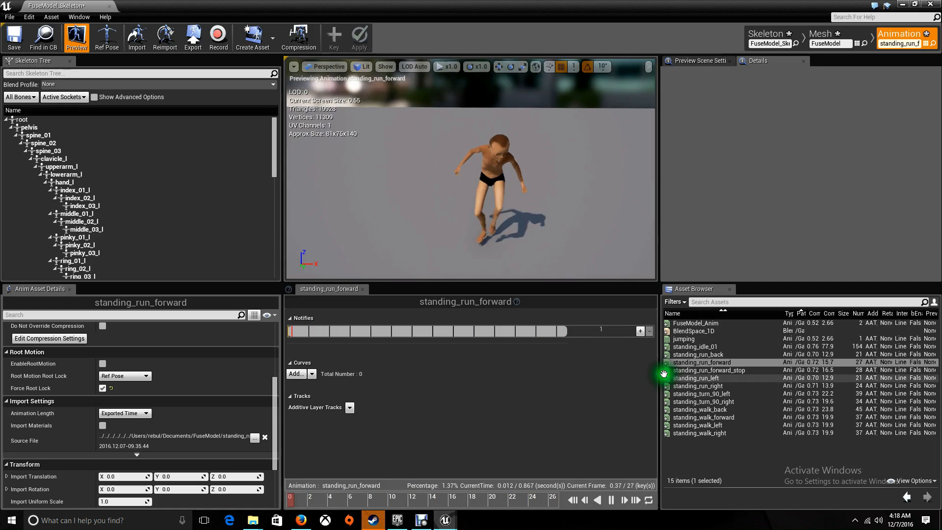
# Open the standing_walk_forward animation and enable Force Root Lock in its root motion settings
pyautogui.doubleClick(694, 385)
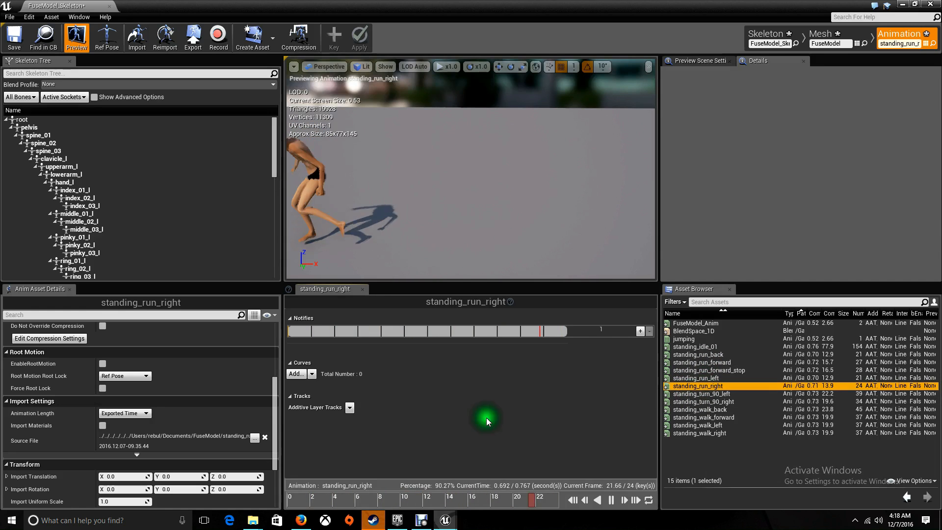
pyautogui.doubleClick(691, 331)
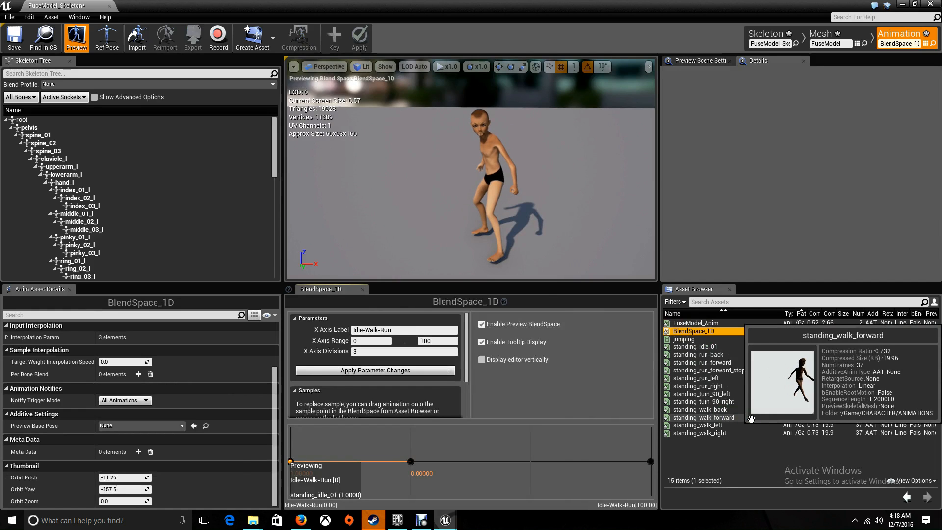
pyautogui.doubleClick(734, 417)
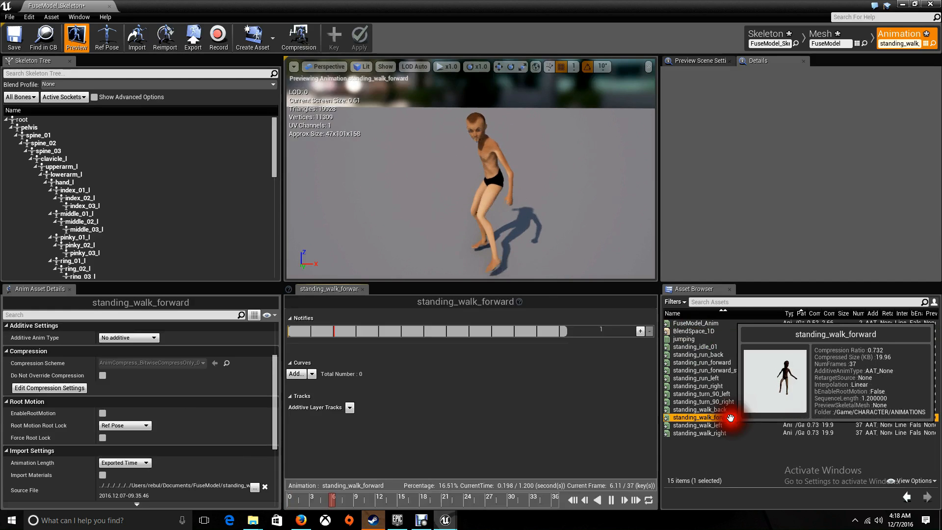
pyautogui.moveTo(276, 374); pyautogui.dragTo(276, 410)
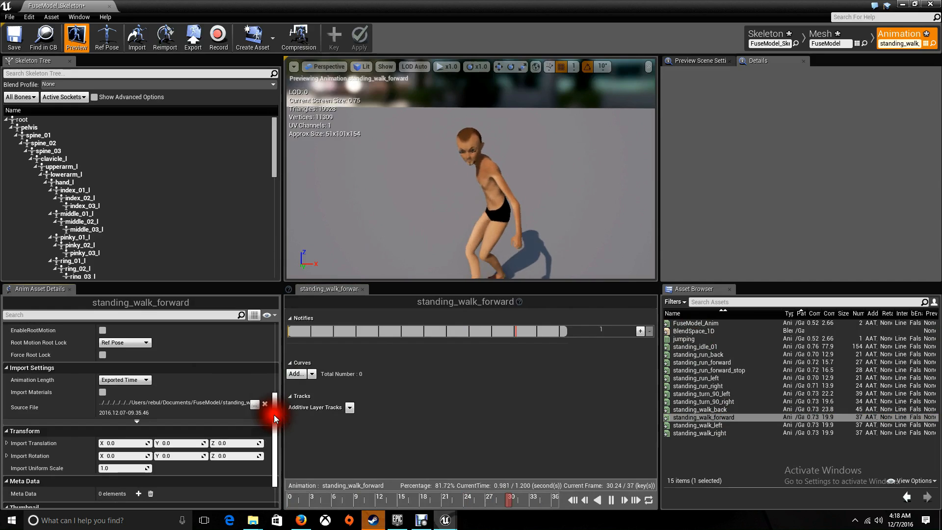
pyautogui.scroll(3, 225, 427)
pyautogui.click(103, 418)
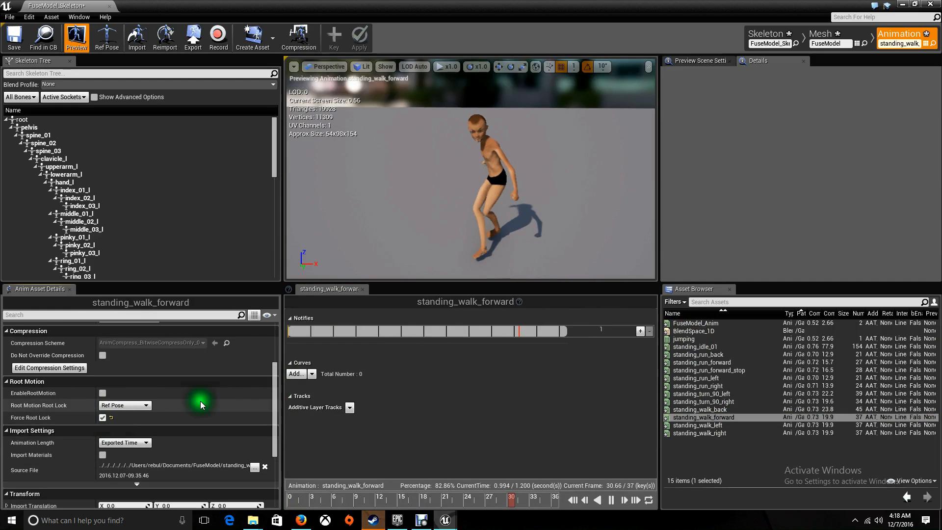
# Return to BlendSpace_1D to preview the blend, save it and close the animation editor
pyautogui.doubleClick(694, 331)
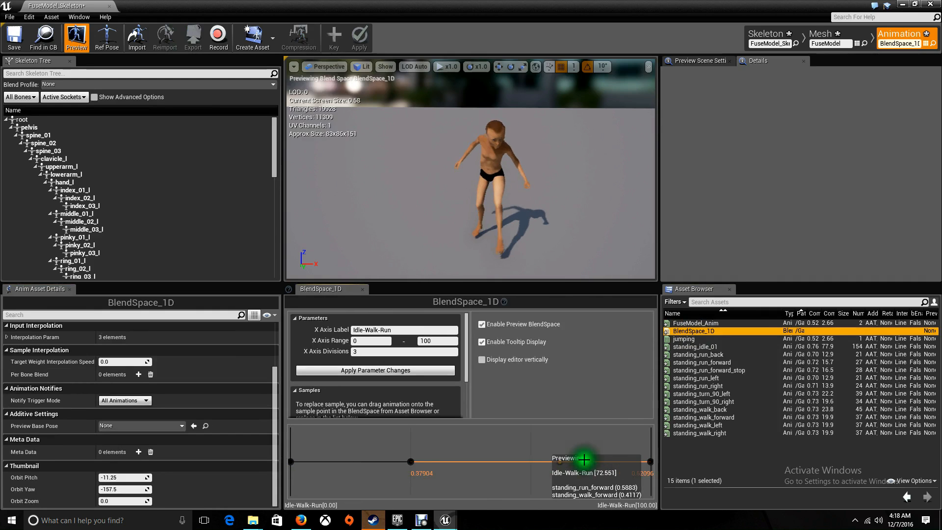
pyautogui.click(14, 37)
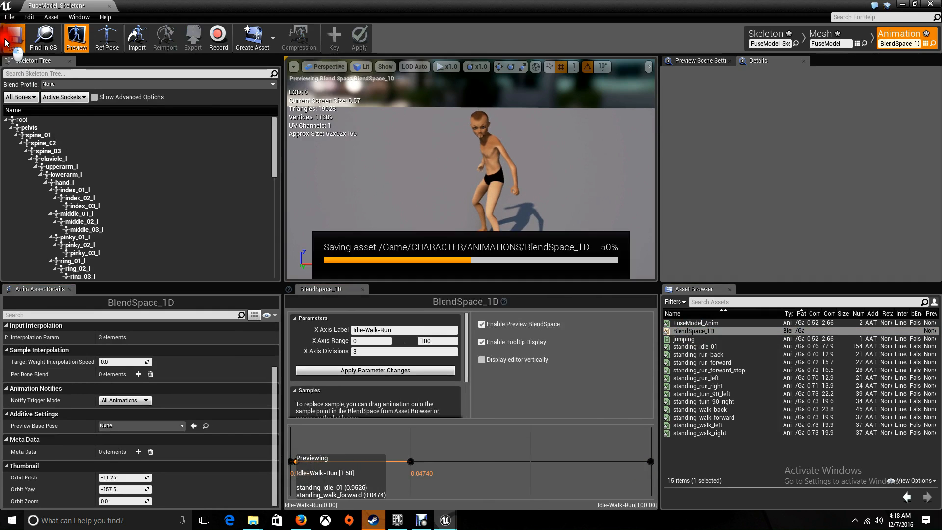
pyautogui.click(934, 5)
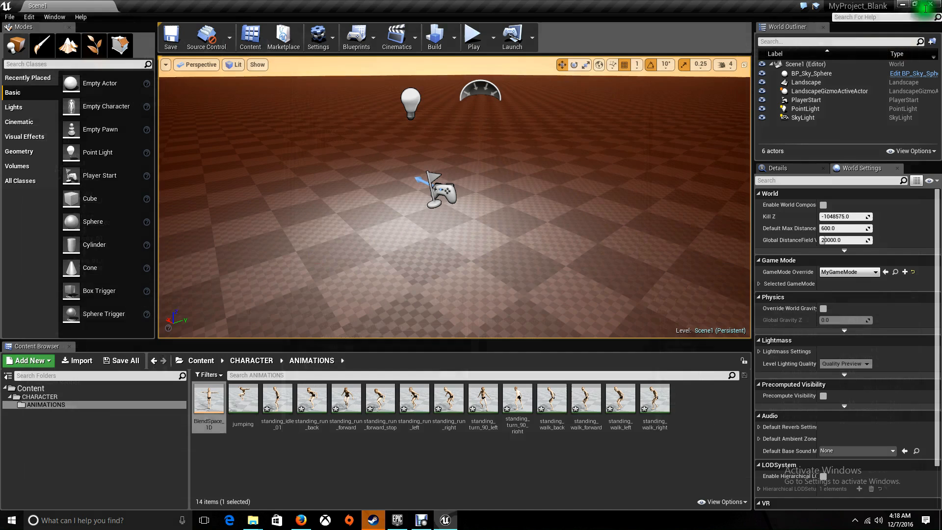
# Go up to the root Content folder and open the MyCharacter blueprint
pyautogui.click(609, 444)
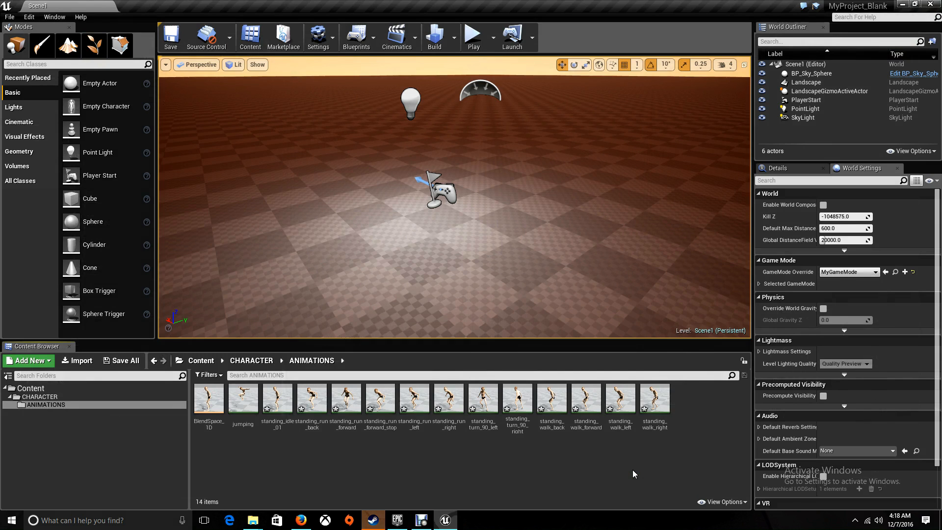
pyautogui.click(581, 498)
pyautogui.doubleClick(41, 395)
pyautogui.click(328, 479)
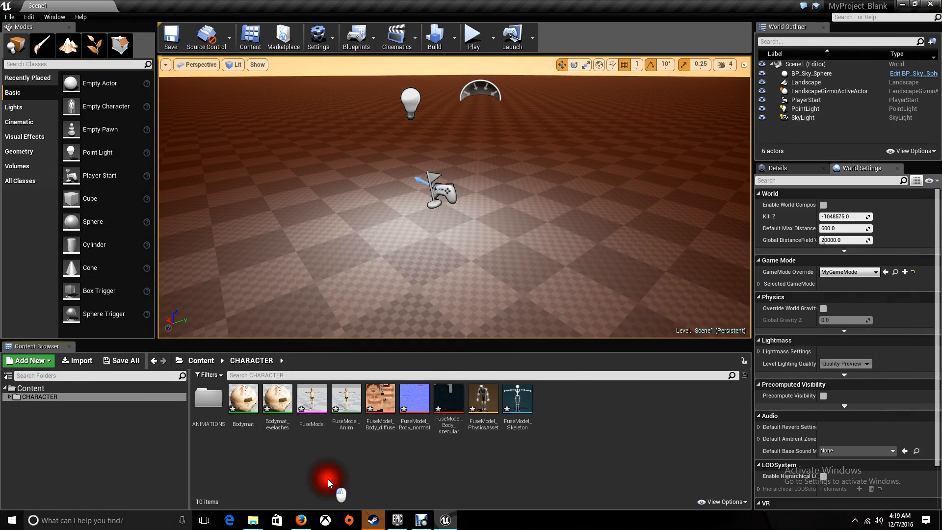
pyautogui.doubleClick(34, 389)
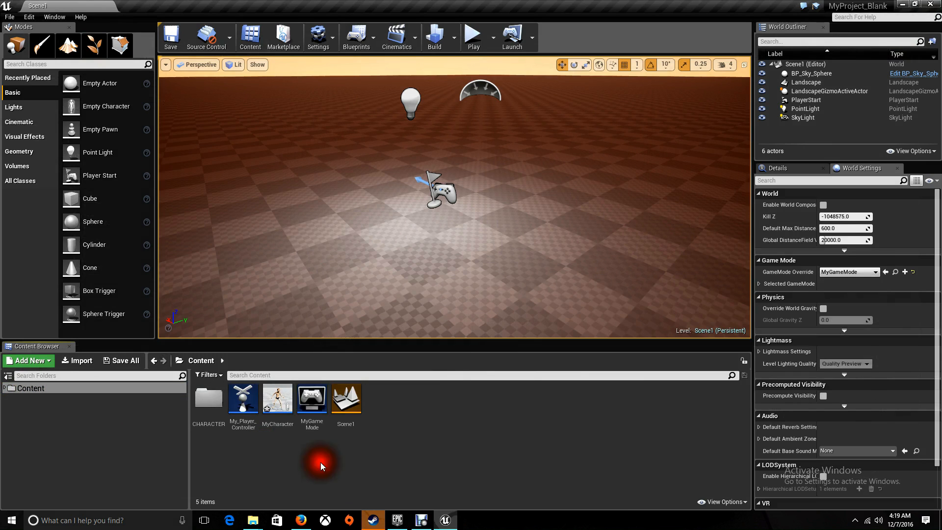
pyautogui.doubleClick(277, 403)
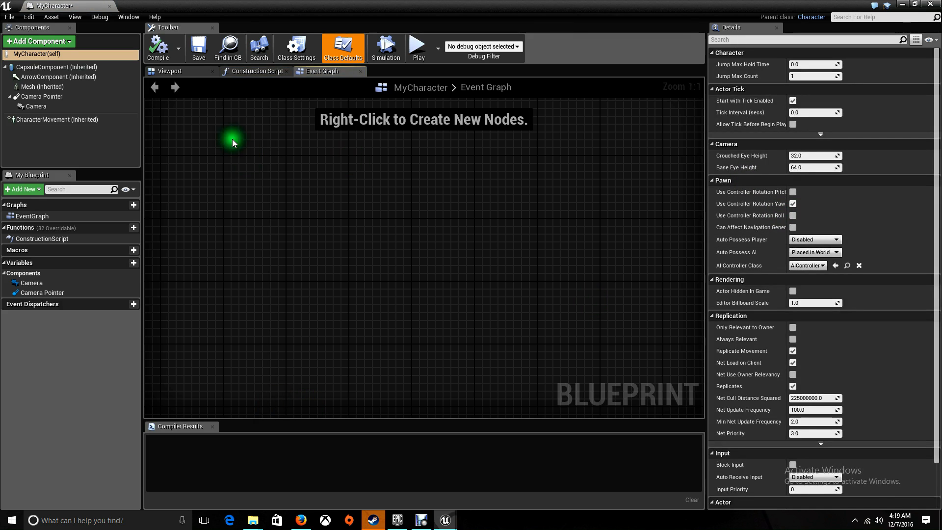
# Assign FuseModel as the skeletal mesh of MyCharacter's Mesh component and close the blueprint editor
pyautogui.click(184, 72)
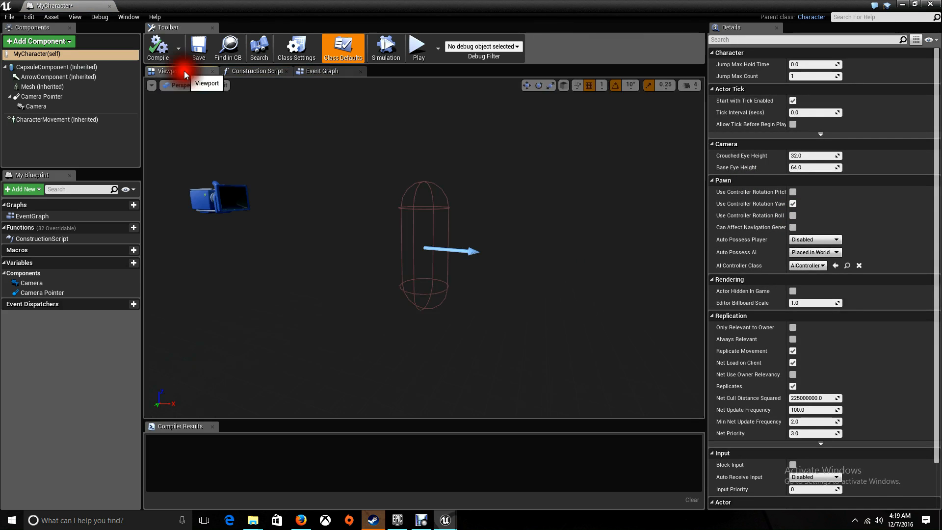
pyautogui.click(38, 87)
pyautogui.click(847, 250)
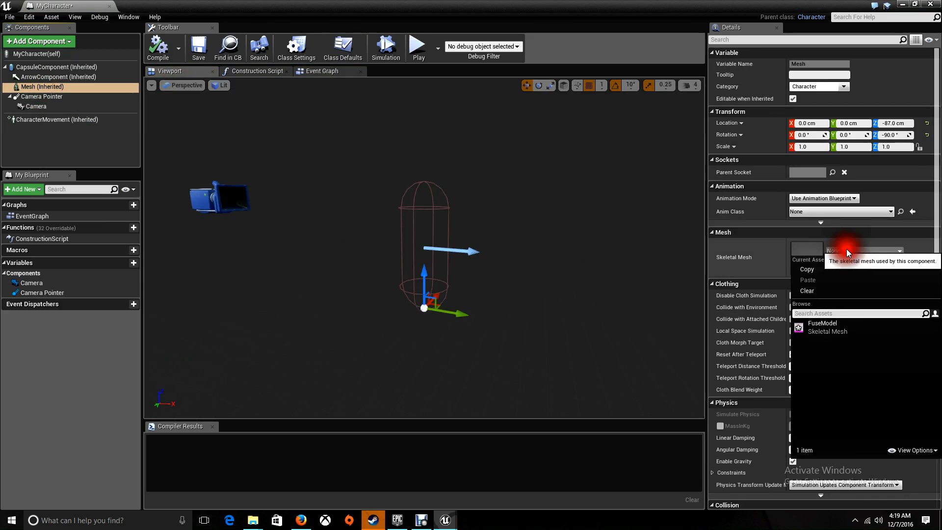
pyautogui.click(830, 332)
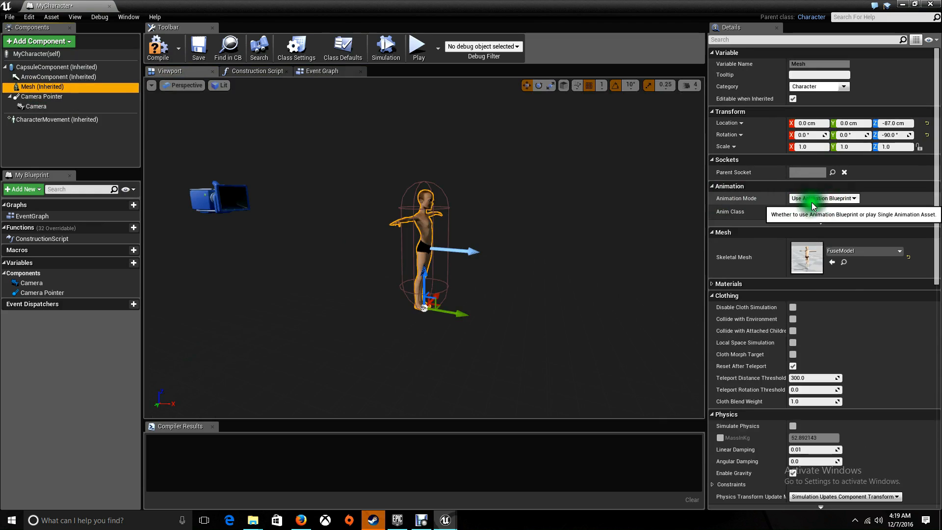
pyautogui.click(822, 214)
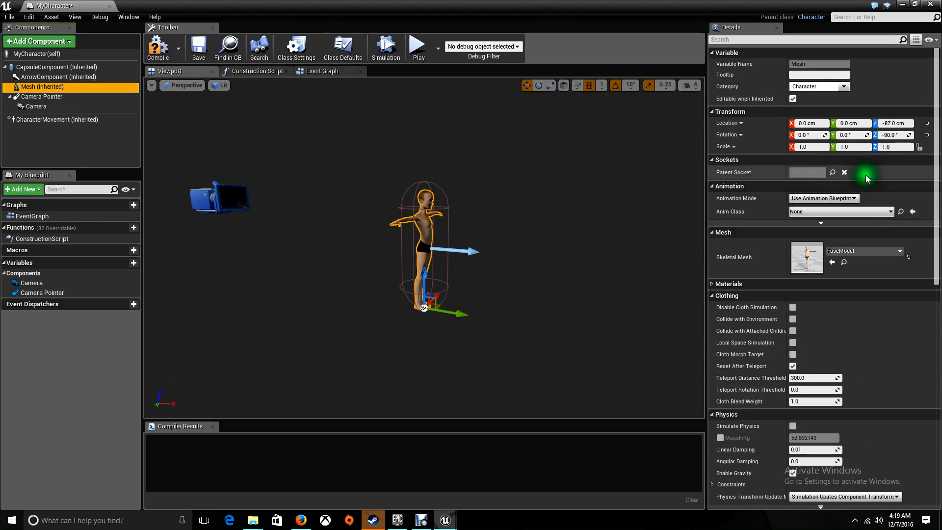
pyautogui.click(930, 4)
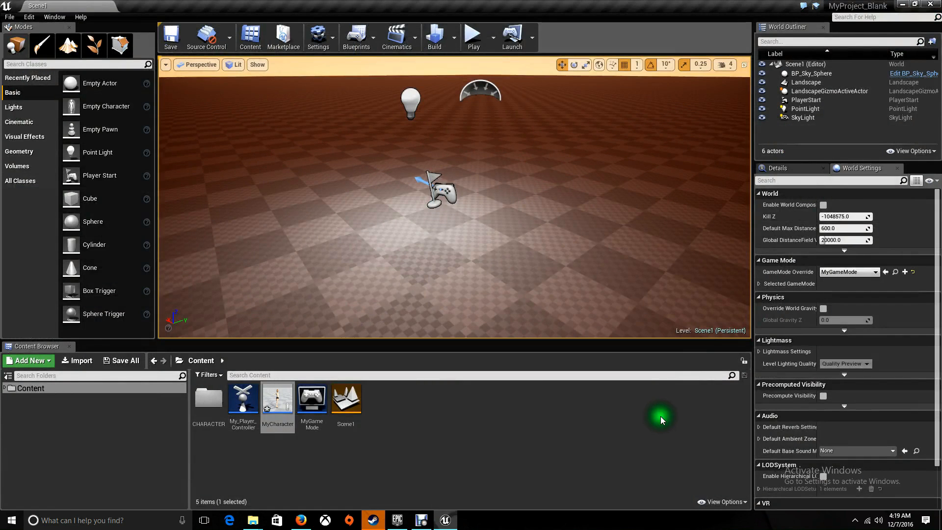
# Create an Animation Blueprint targeting FuseModel_Skeleton in the CHARACTER folder and name it Animation_Bluenprint
pyautogui.rightClick(466, 454)
pyautogui.doubleClick(208, 398)
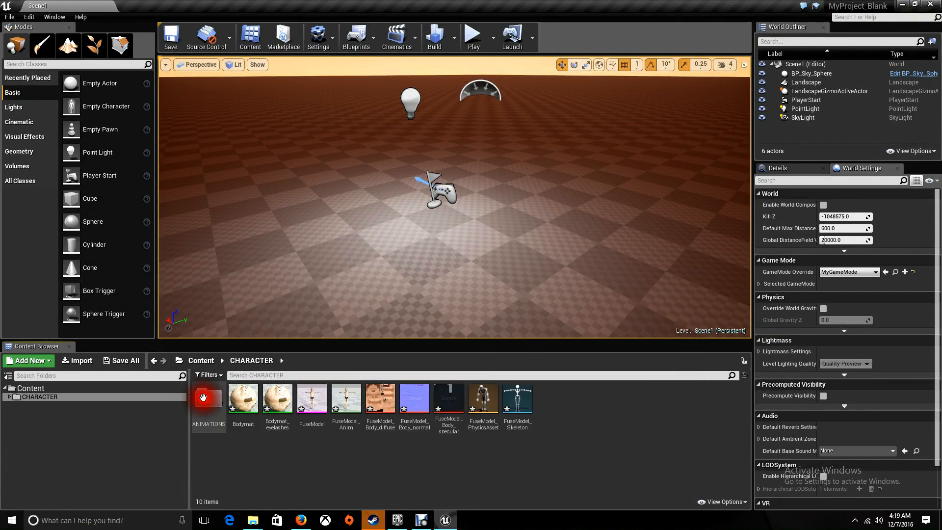
pyautogui.rightClick(588, 446)
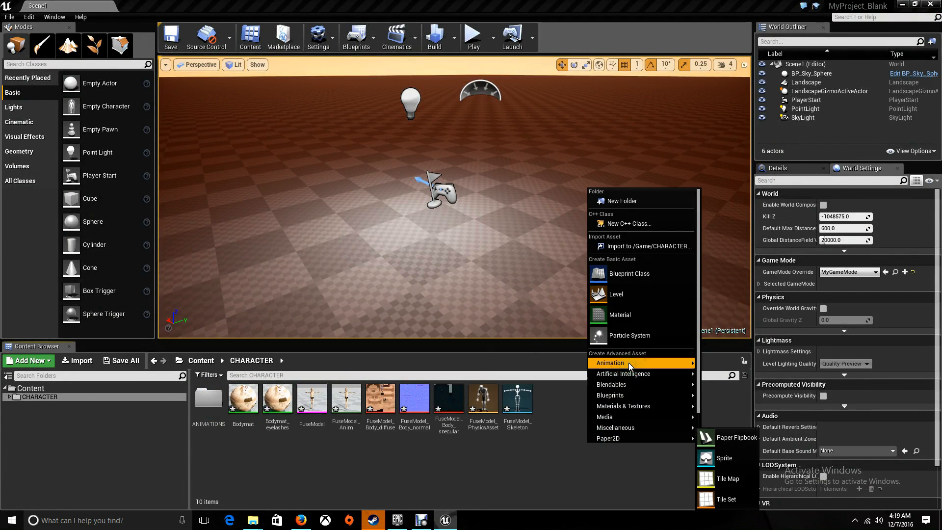
pyautogui.moveTo(630, 366)
pyautogui.click(723, 355)
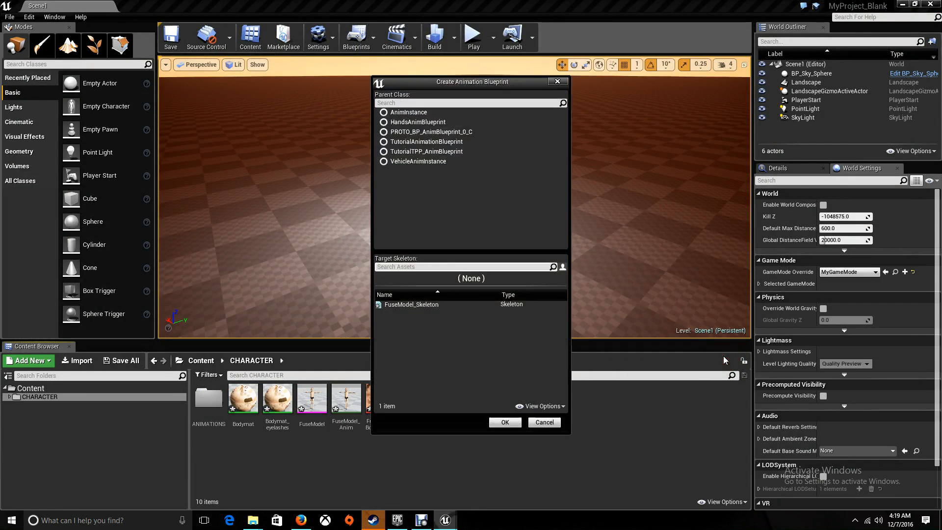
pyautogui.click(414, 305)
pyautogui.click(502, 423)
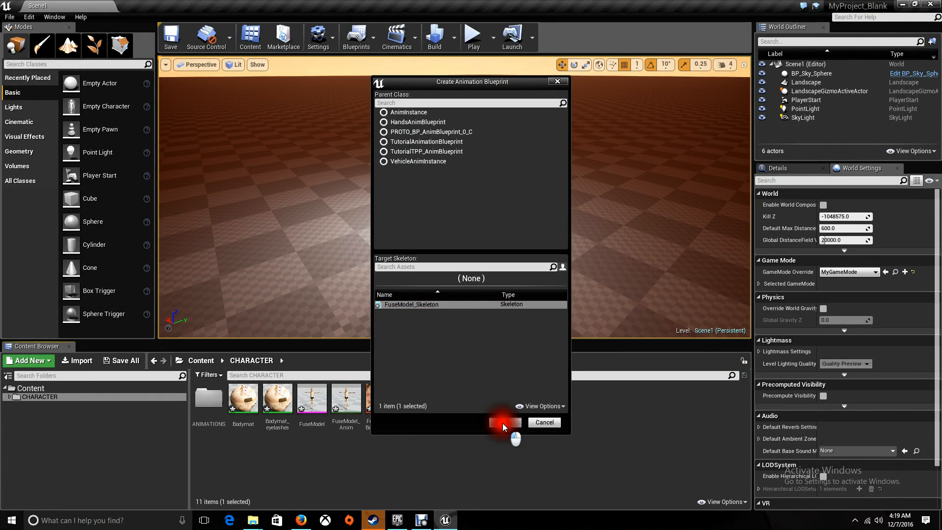
pyautogui.write('Ani')
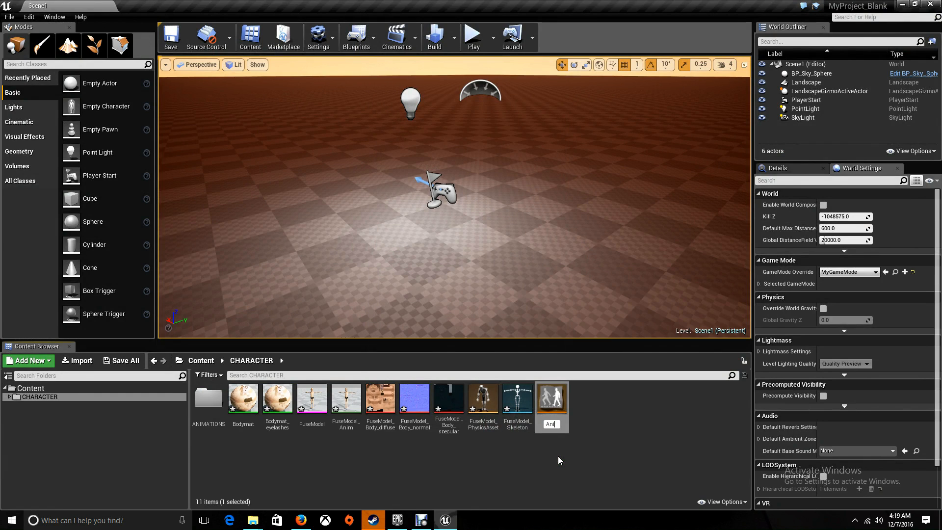
pyautogui.write('mation_Bluenprints')
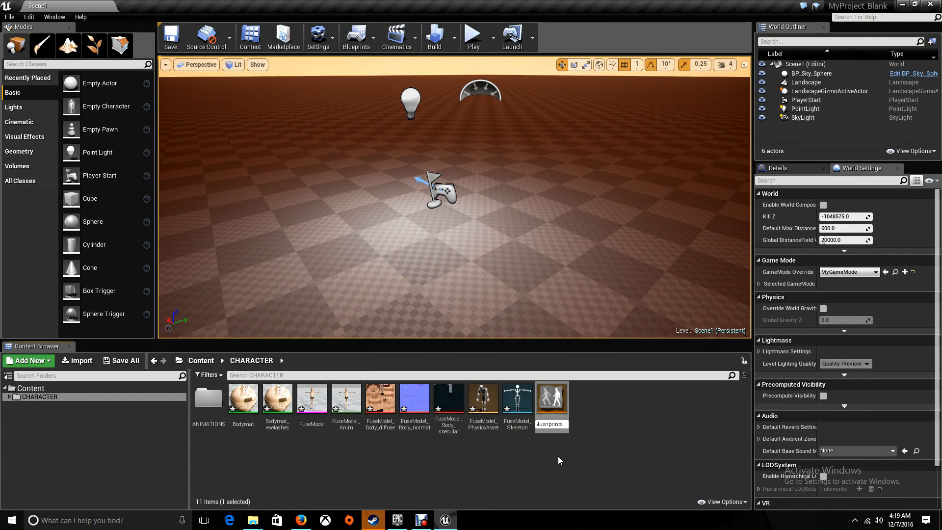
pyautogui.press('Return')
# Open the Animation_Bluenprint asset, look over its Anim Graph and bring up its Event Graph
pyautogui.click(331, 461)
pyautogui.click(249, 398)
pyautogui.doubleClick(250, 398)
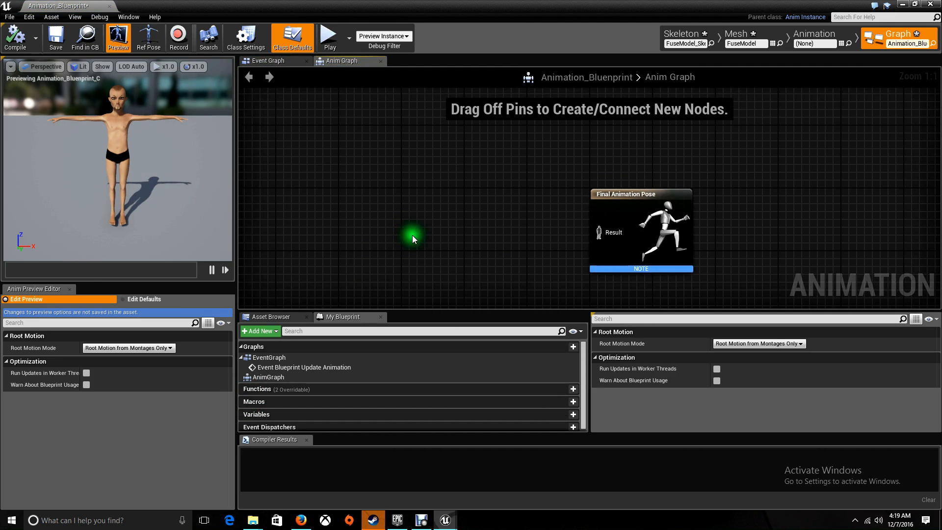
pyautogui.moveTo(445, 242); pyautogui.dragTo(429, 220, button='right')
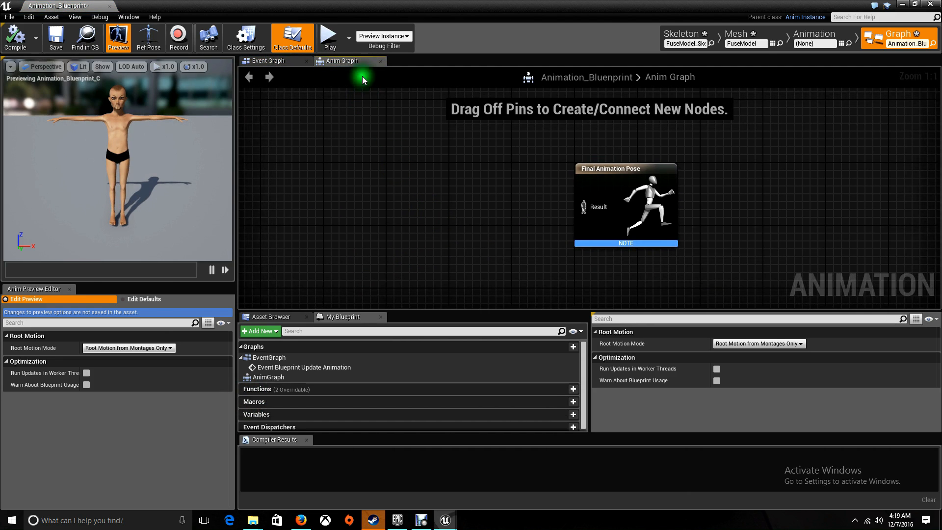
pyautogui.click(268, 61)
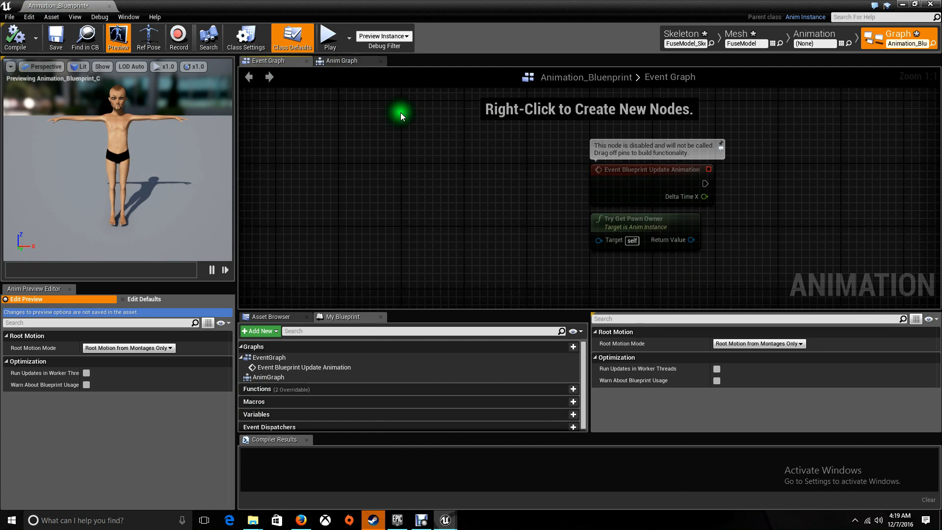
pyautogui.click(341, 62)
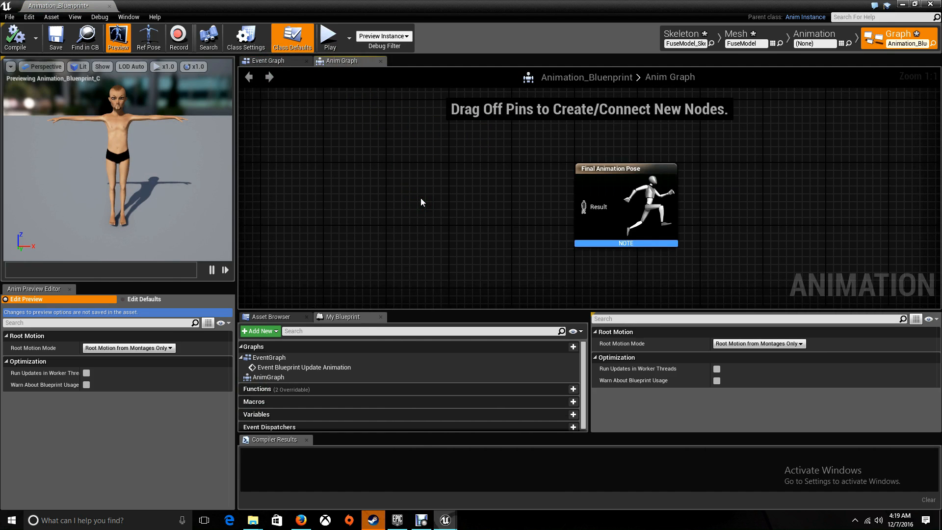
pyautogui.click(268, 60)
pyautogui.moveTo(741, 196); pyautogui.dragTo(434, 192, button='right')
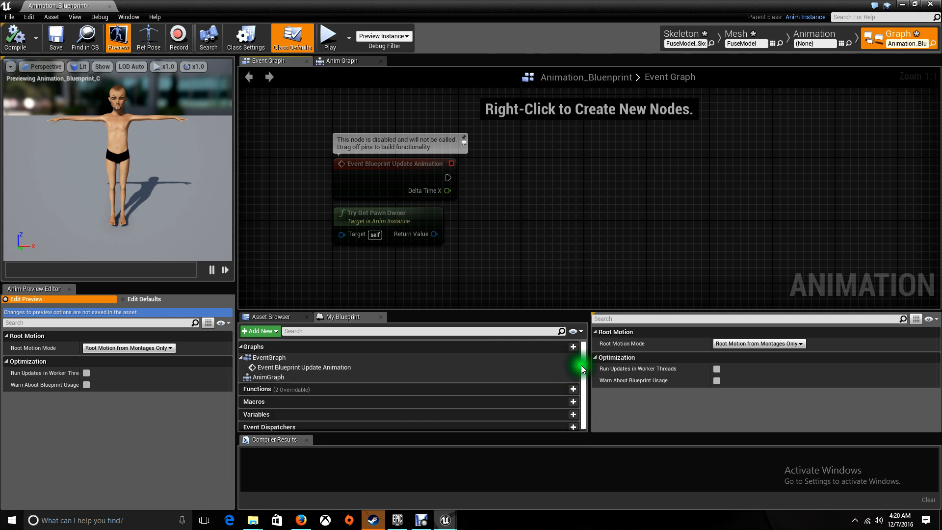
# Add two variables to the animation blueprint and make the second one a Float named Character Speed
pyautogui.moveTo(585, 365); pyautogui.dragTo(585, 382)
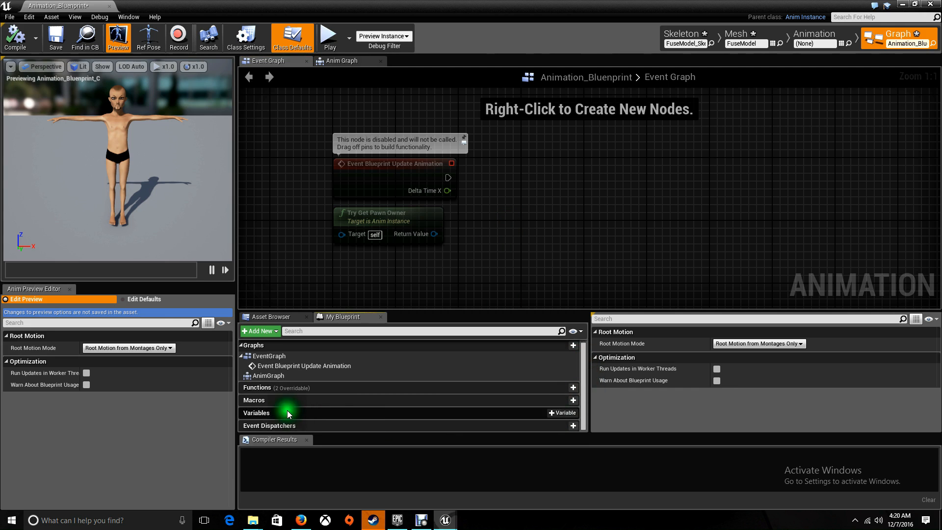
pyautogui.click(560, 413)
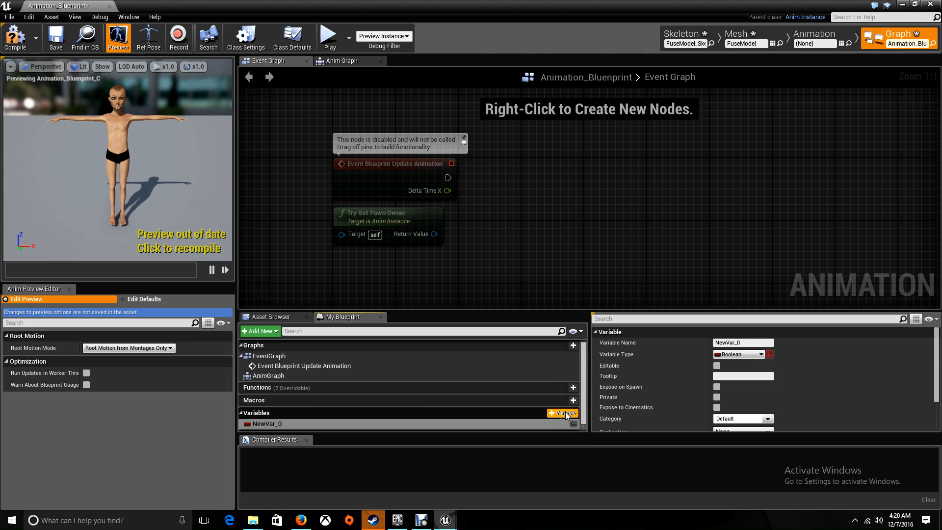
pyautogui.click(562, 413)
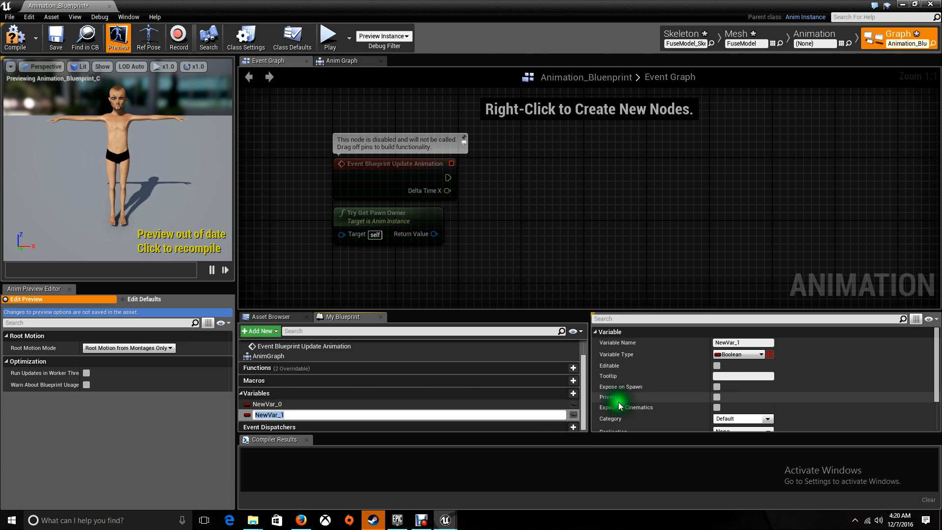
pyautogui.click(738, 354)
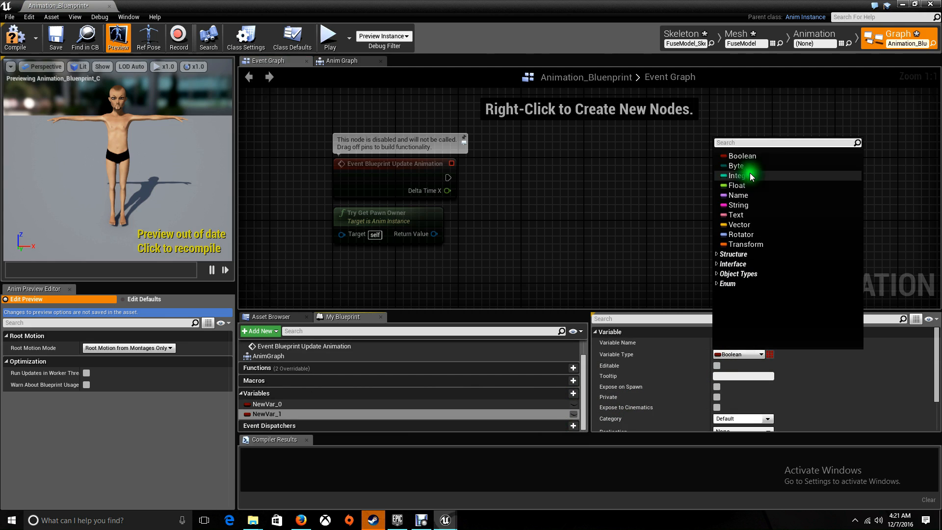
pyautogui.click(739, 185)
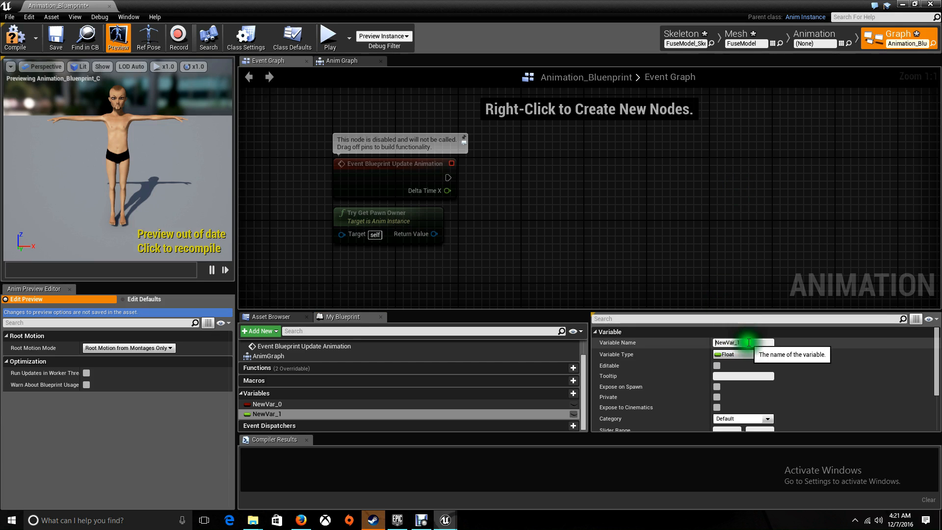
pyautogui.write('Character Speed')
pyautogui.press('Return')
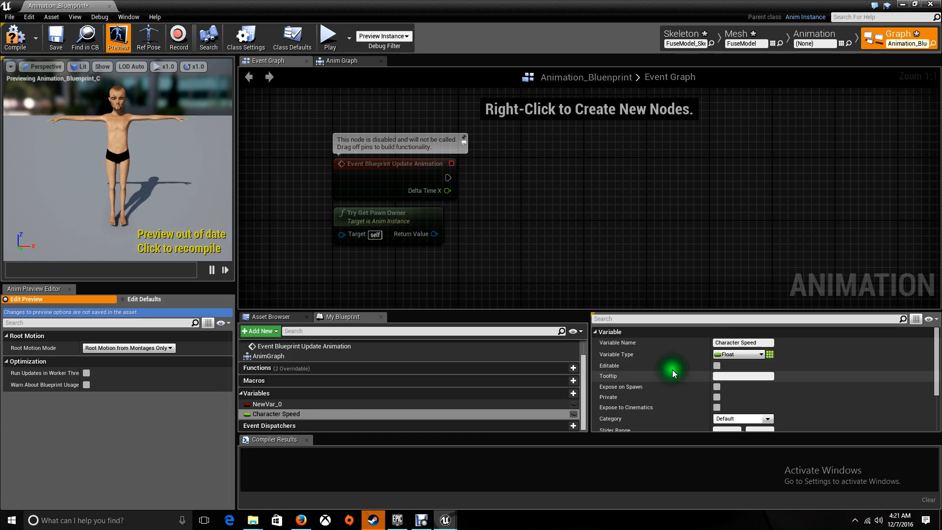
# Rename the Boolean variable NewVar_0 as "Player Is In Air?"
pyautogui.click(269, 406)
pyautogui.click(731, 342)
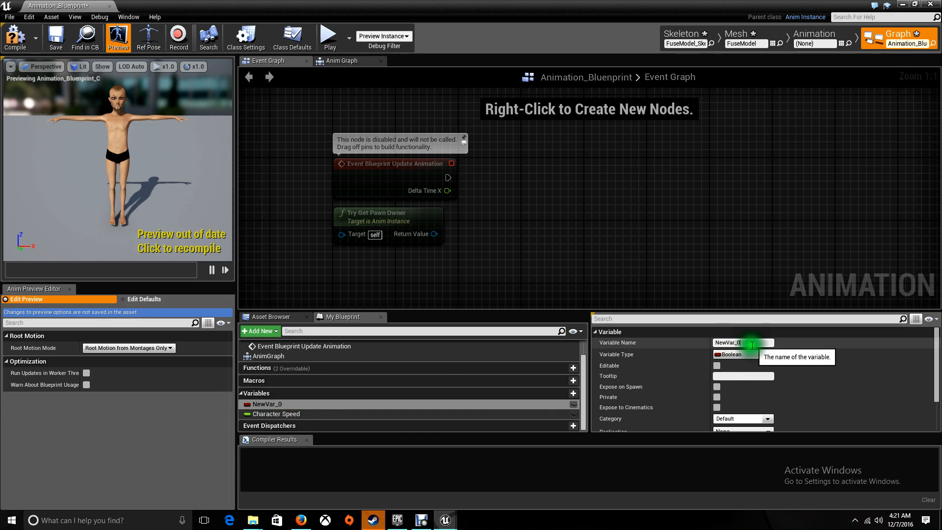
pyautogui.write('Pl')
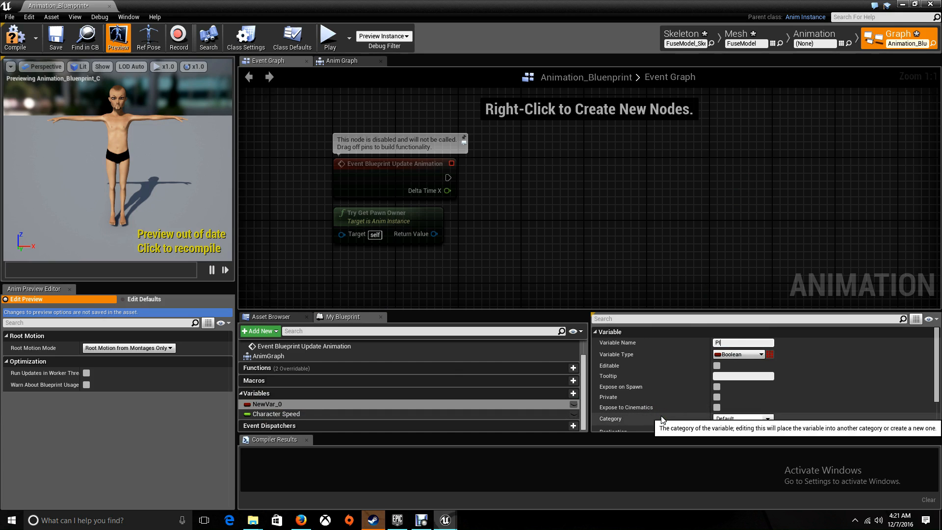
pyautogui.write('ayer Is In Air')
pyautogui.press('Return')
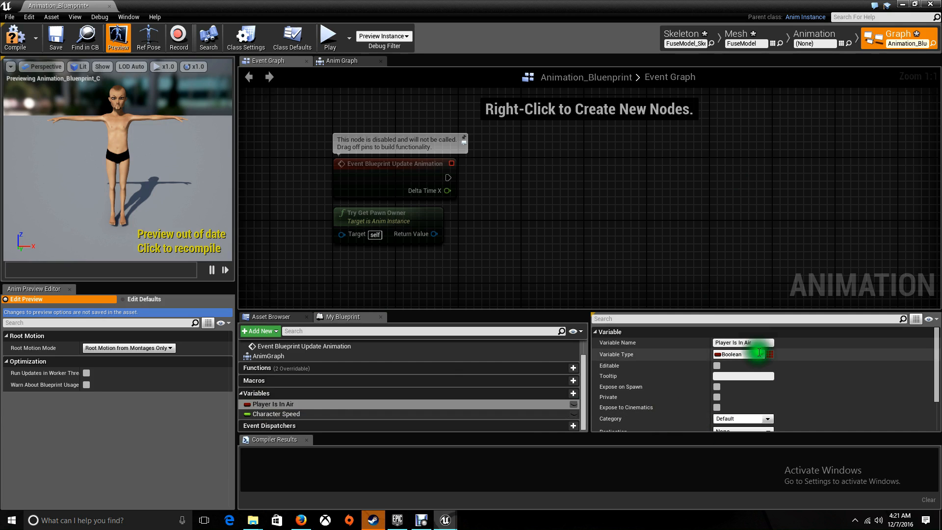
pyautogui.click(760, 341)
pyautogui.write('?')
pyautogui.press('Return')
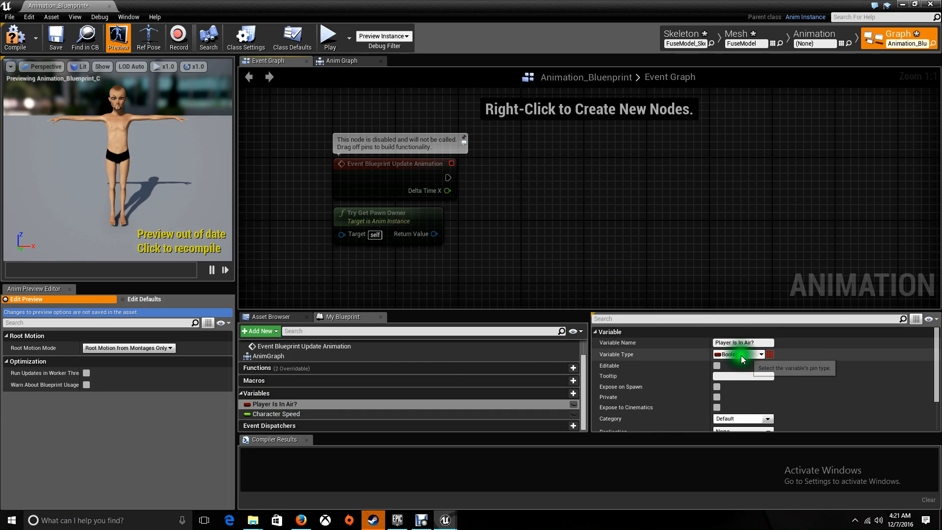
# Change the Boolean variable's name to "Character Is In Air?" and compile the animation blueprint
pyautogui.click(723, 341)
pyautogui.write('Ch')
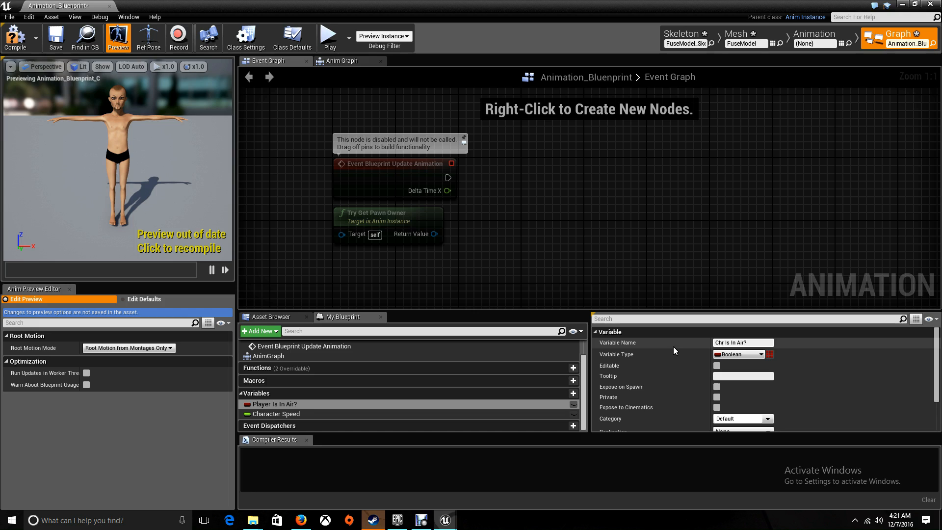
pyautogui.write('acr')
pyautogui.press('BackSpace')
pyautogui.press('BackSpace')
pyautogui.write('racter')
pyautogui.press('Return')
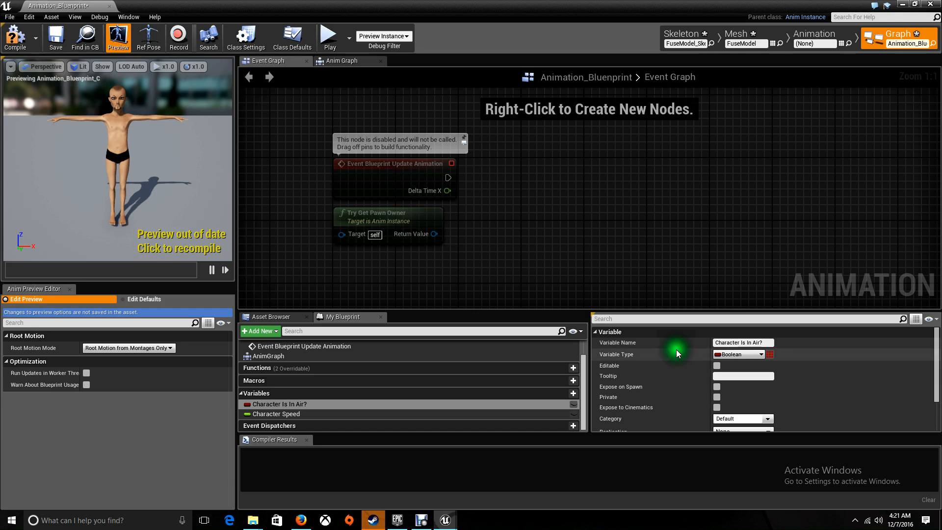
pyautogui.click(25, 55)
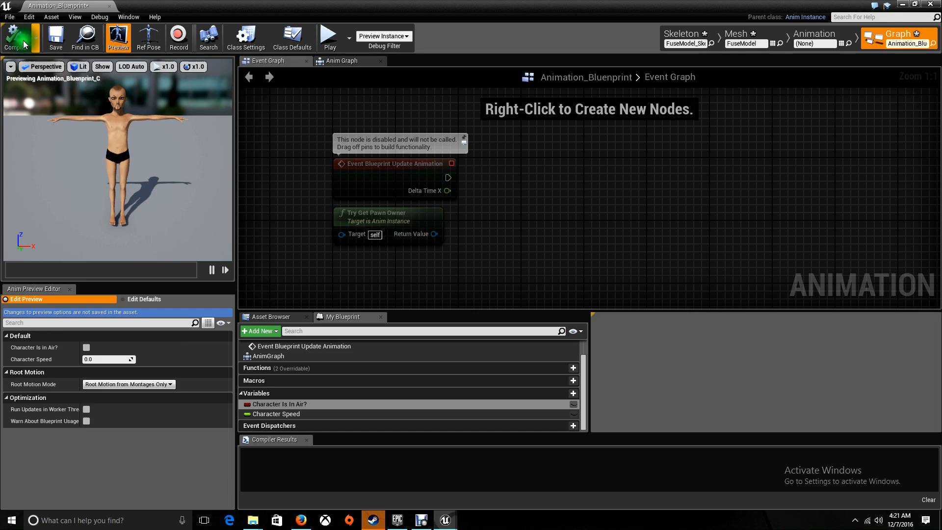
# Switch the default value of "Character Is In Air?" on and back off, and check Character Speed's default value
pyautogui.scroll(-7, 750, 292)
pyautogui.scroll(6, 760, 308)
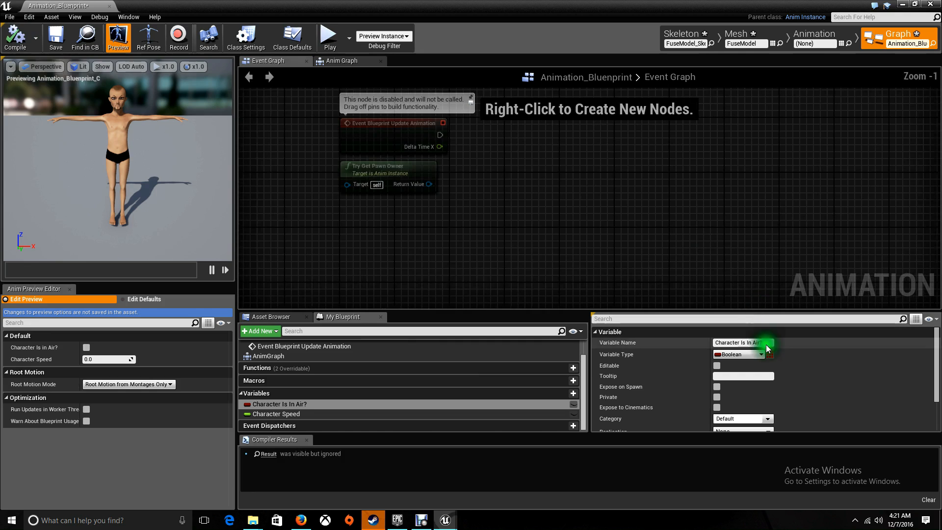
pyautogui.moveTo(937, 352); pyautogui.dragTo(940, 405)
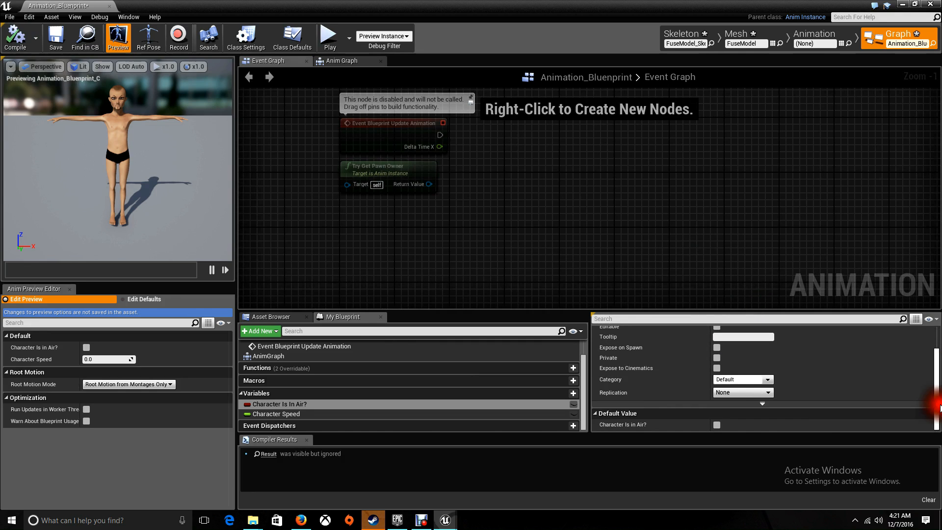
pyautogui.click(716, 424)
pyautogui.click(716, 425)
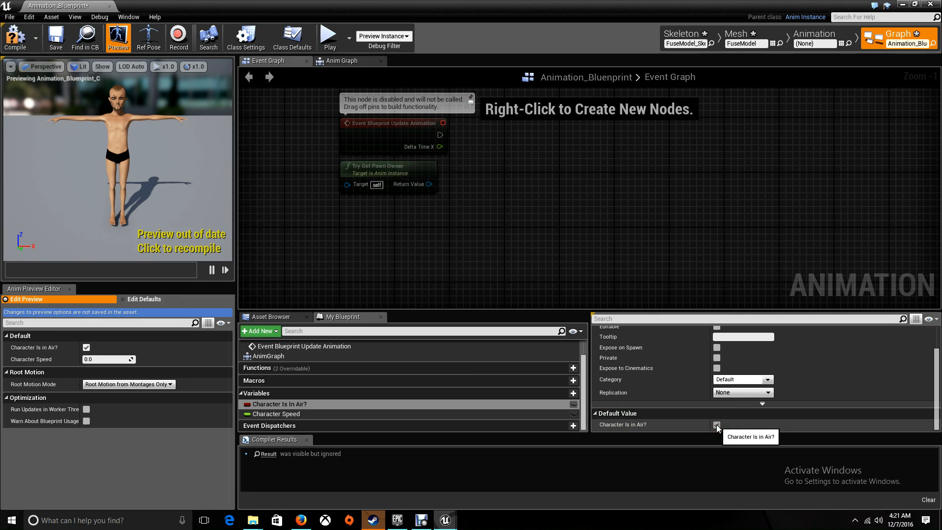
pyautogui.click(716, 425)
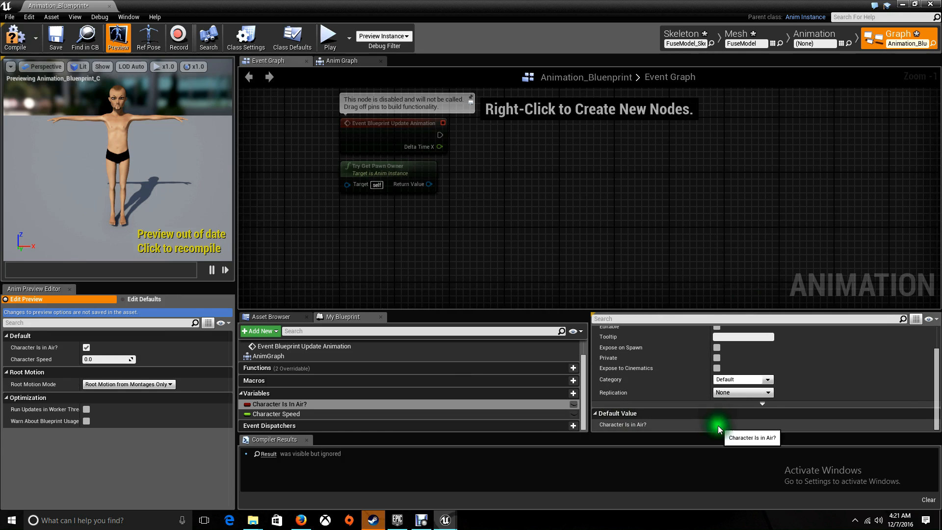
pyautogui.click(717, 426)
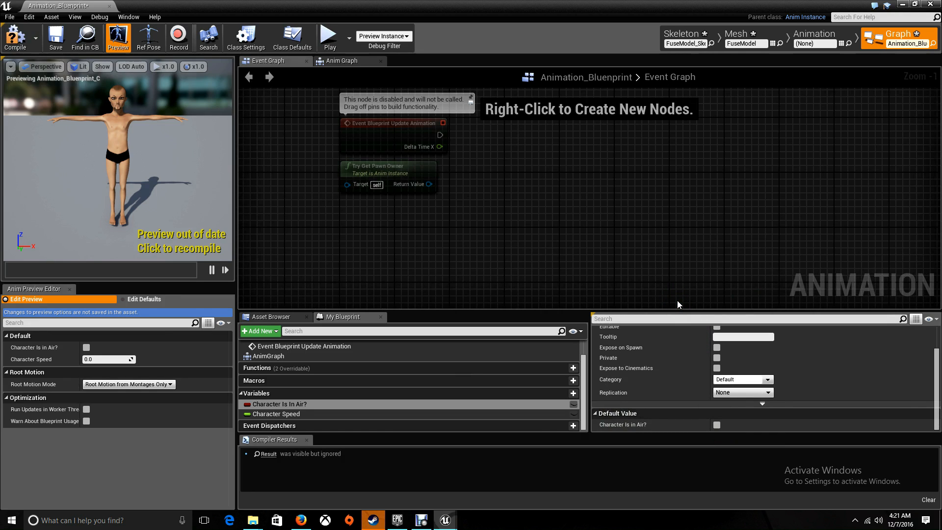
pyautogui.click(259, 414)
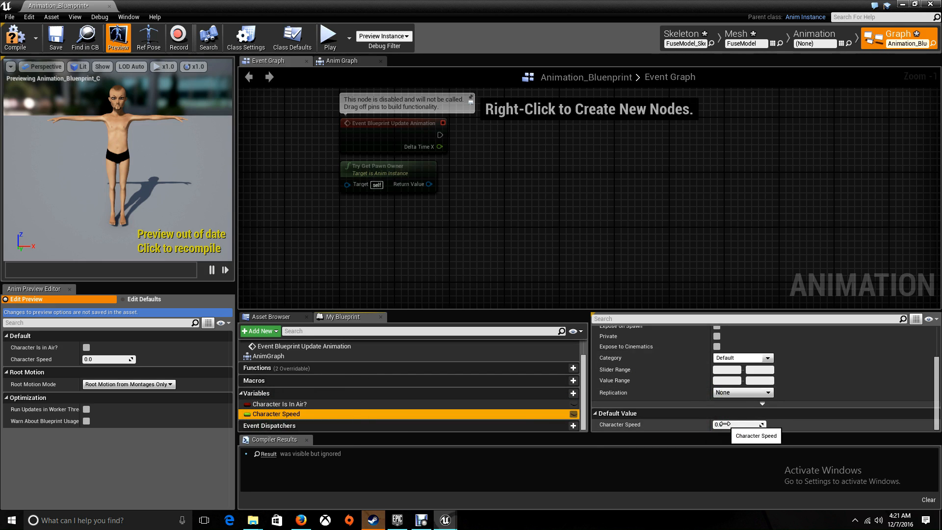
pyautogui.click(717, 424)
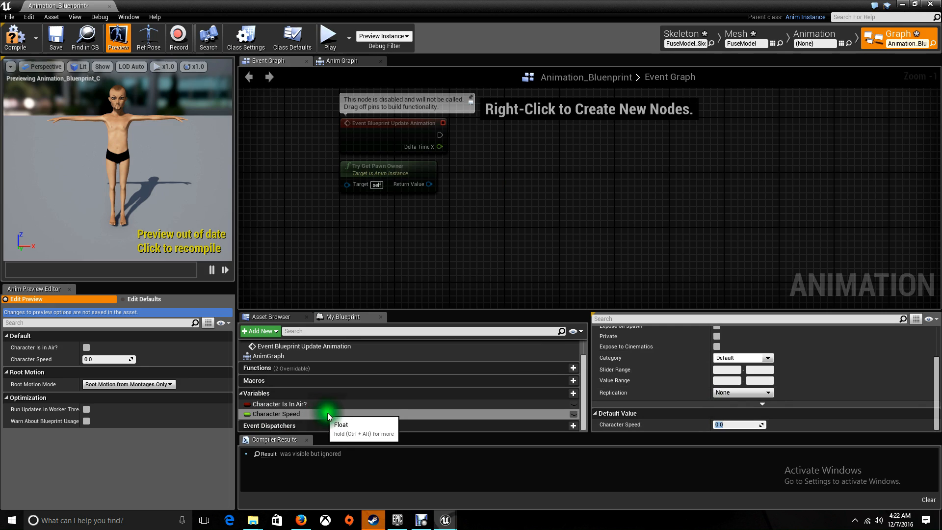
pyautogui.scroll(1, 541, 231)
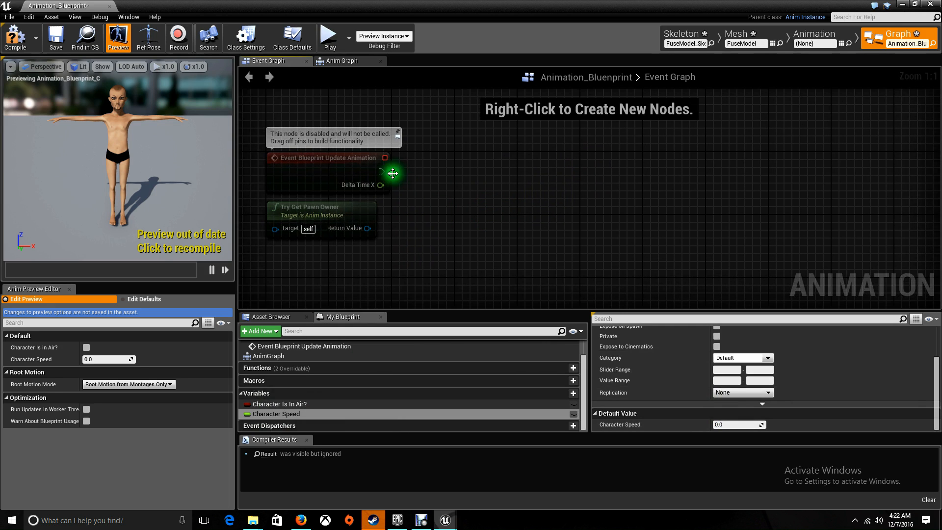
pyautogui.moveTo(386, 185); pyautogui.dragTo(561, 166)
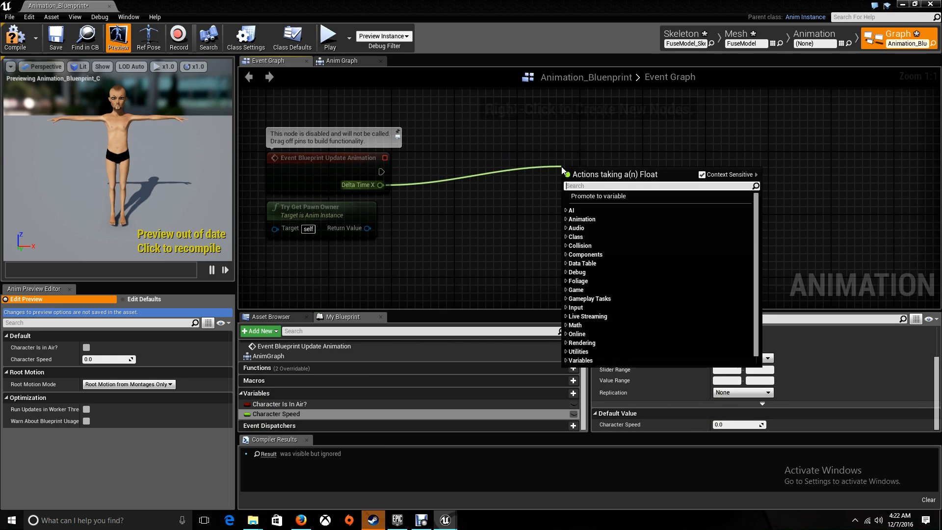
pyautogui.click(420, 238)
# Add a Get Movement Component node fed by Try Get Pawn Owner's return value and place it above and beyond that node
pyautogui.moveTo(367, 228); pyautogui.dragTo(509, 181)
pyautogui.write('get movem')
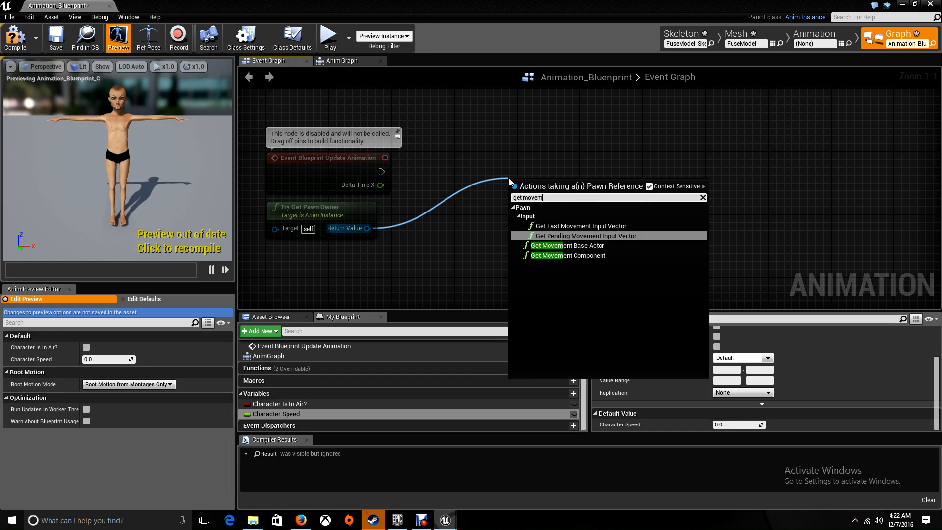
pyautogui.press('Down')
pyautogui.press('Down')
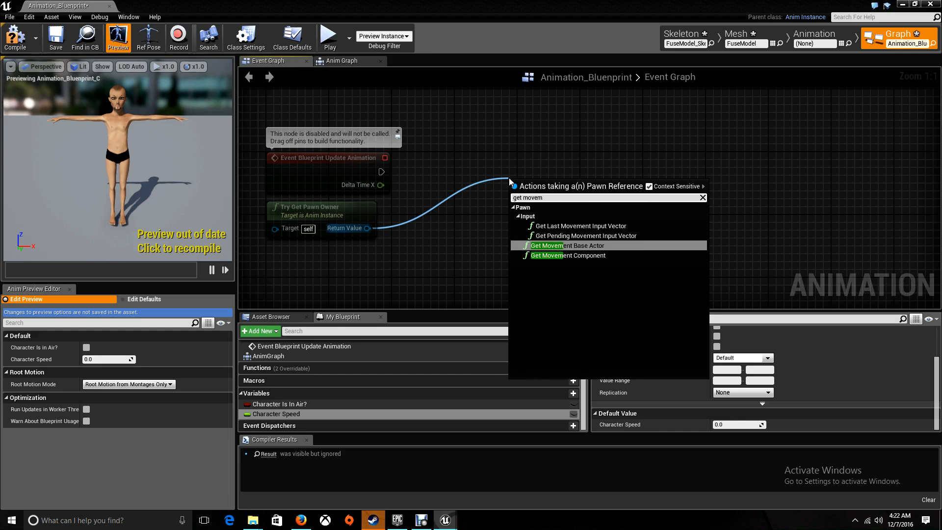
pyautogui.press('Return')
pyautogui.moveTo(561, 178); pyautogui.dragTo(577, 142)
pyautogui.click(596, 215)
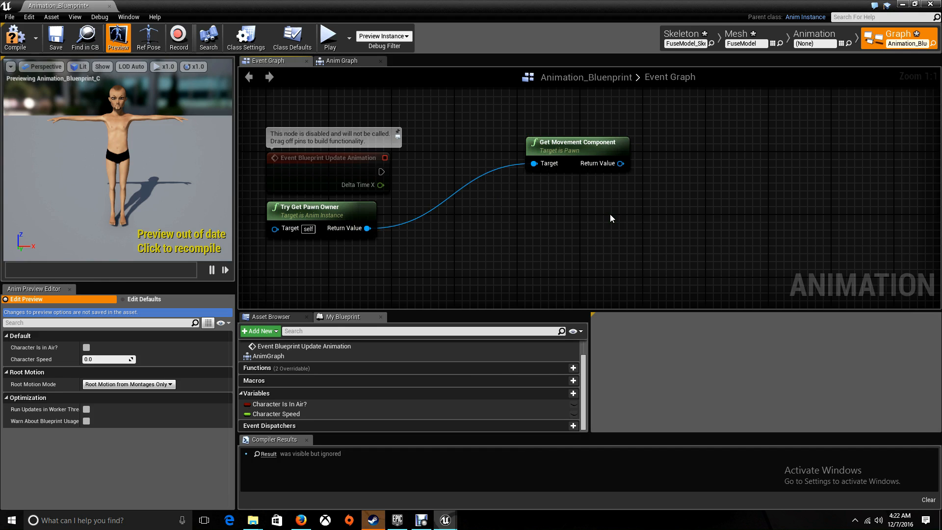
# Add an Is Falling node from the movement component's return value and align it with Get Movement Component
pyautogui.moveTo(620, 163); pyautogui.dragTo(675, 160)
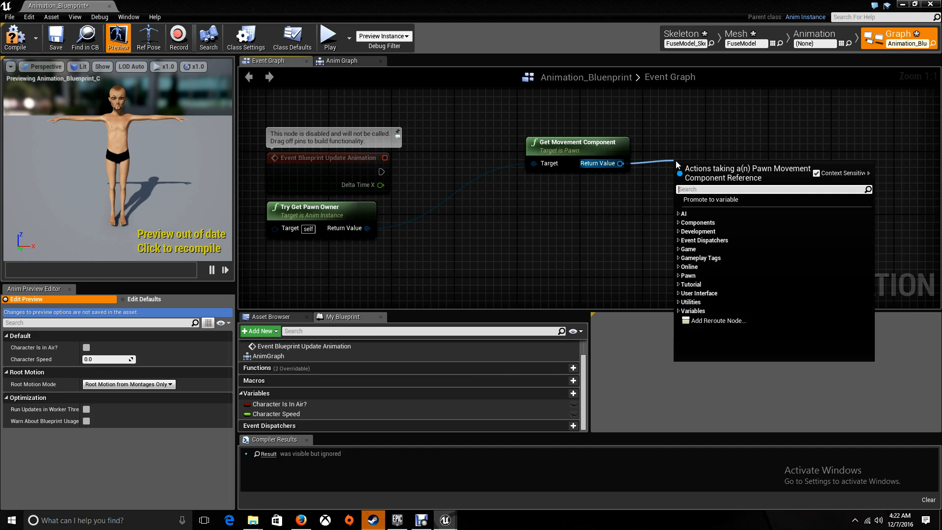
pyautogui.write('is falling')
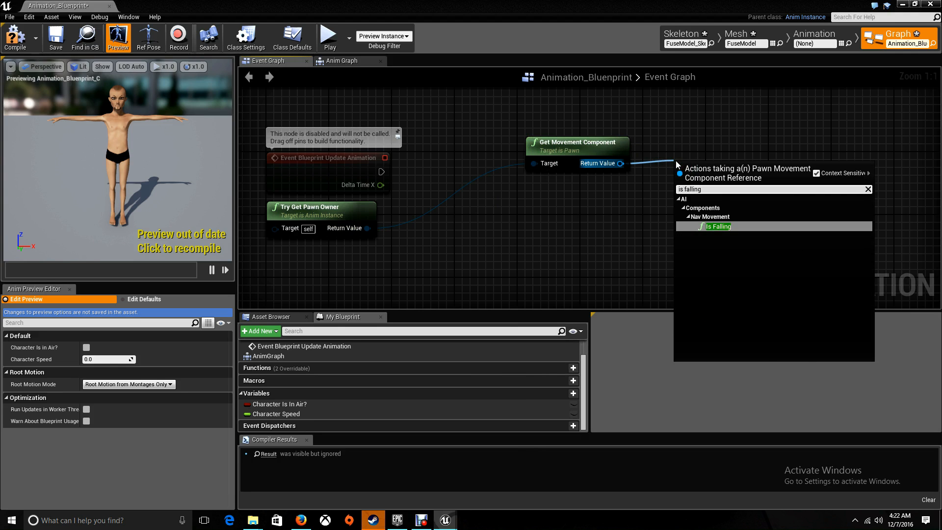
pyautogui.press('Return')
pyautogui.moveTo(772, 176); pyautogui.dragTo(759, 146)
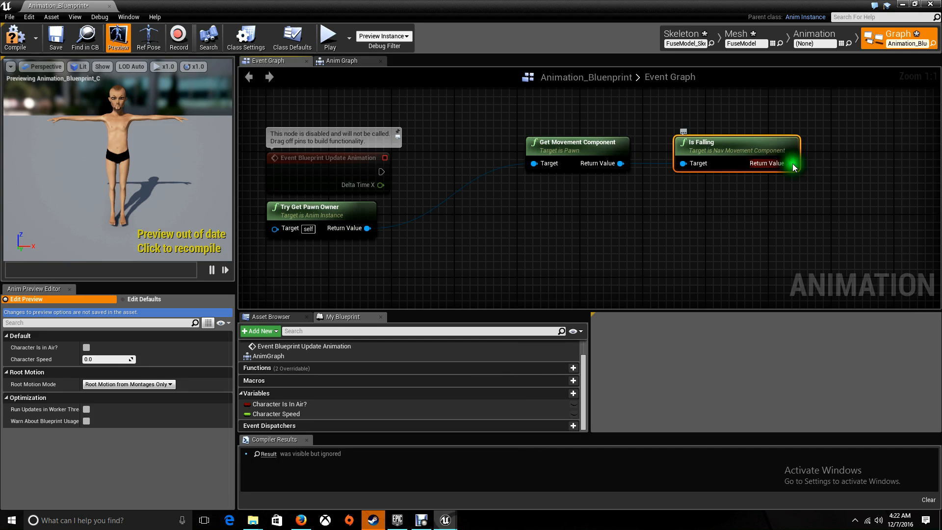
pyautogui.moveTo(793, 167); pyautogui.dragTo(790, 163)
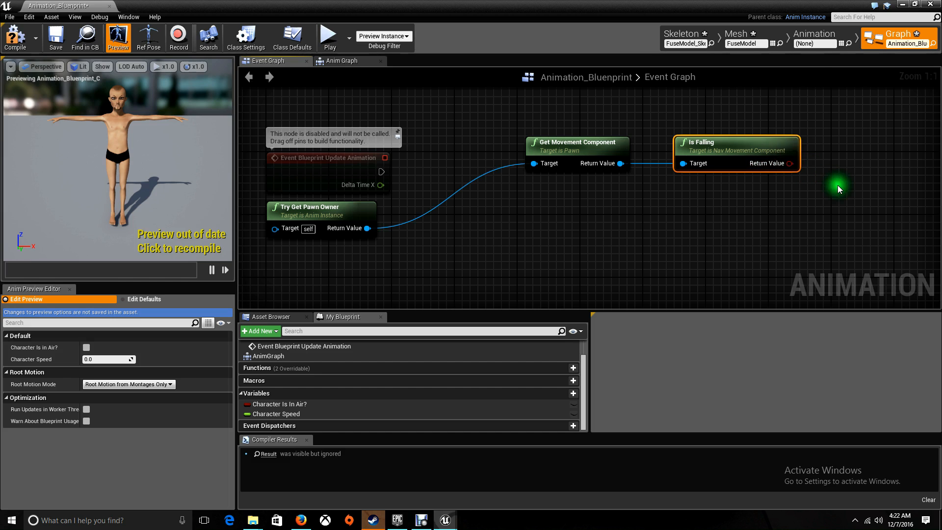
# Add a Set node for "Character Is In Air?" and feed it with Is Falling's return value
pyautogui.moveTo(281, 403); pyautogui.dragTo(843, 155)
pyautogui.click(850, 180)
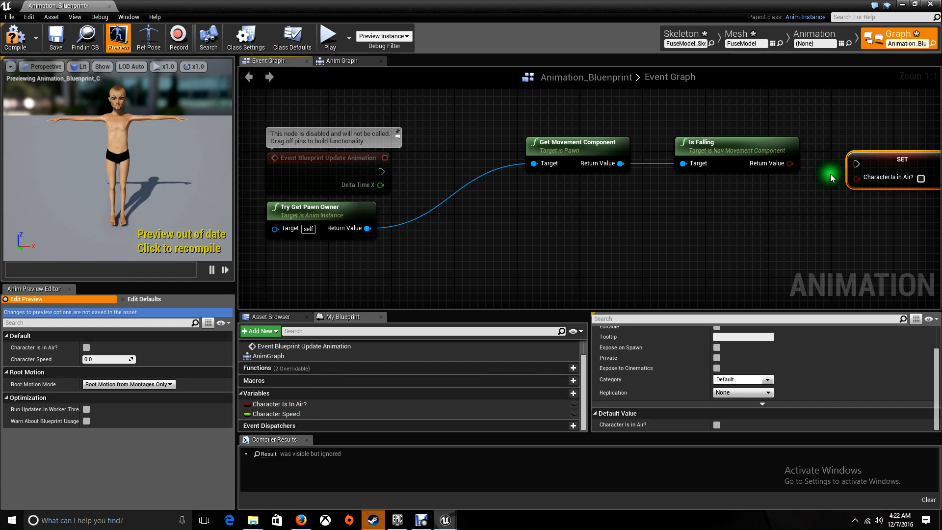
pyautogui.moveTo(790, 164); pyautogui.dragTo(859, 109)
# Connect Event Blueprint Update Animation's execution to the "Character Is In Air?" Set node, routing the wire above the function nodes with a reroute node
pyautogui.moveTo(381, 172); pyautogui.dragTo(824, 108)
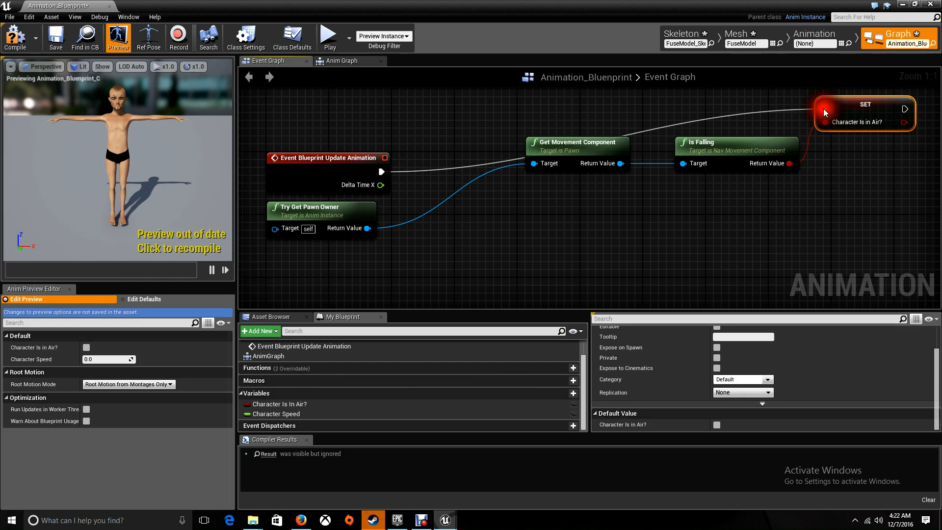
pyautogui.doubleClick(492, 161)
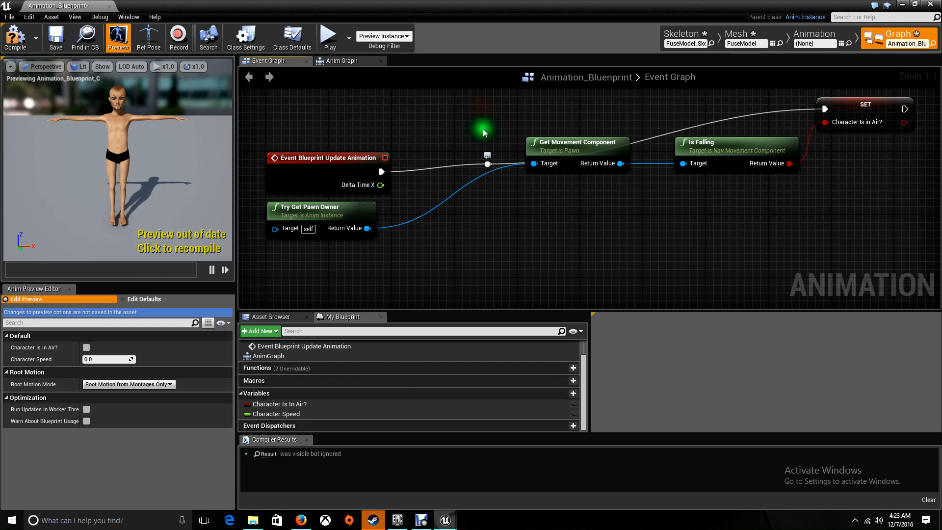
pyautogui.moveTo(482, 170); pyautogui.dragTo(478, 116)
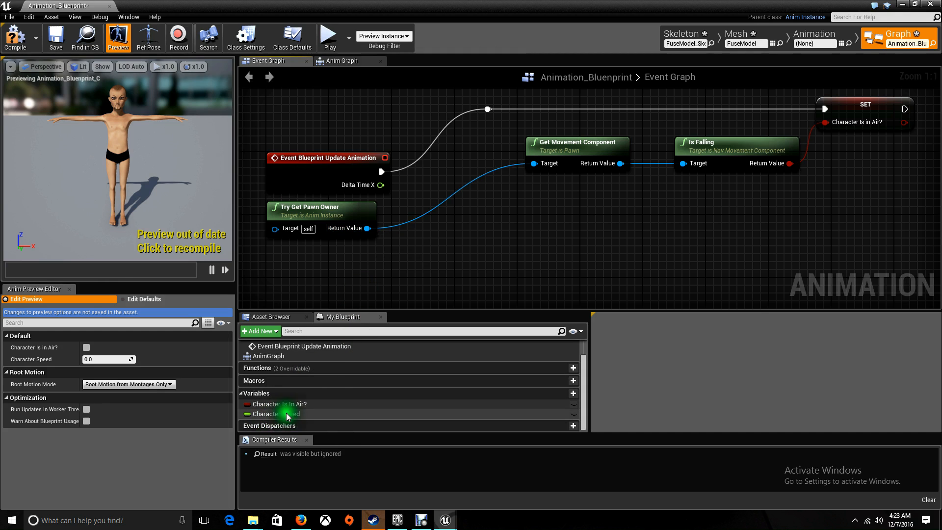
# Add a Get Velocity node fed by Try Get Pawn Owner's return value
pyautogui.moveTo(367, 228); pyautogui.dragTo(506, 257)
pyautogui.write('get velocit')
pyautogui.press('Return')
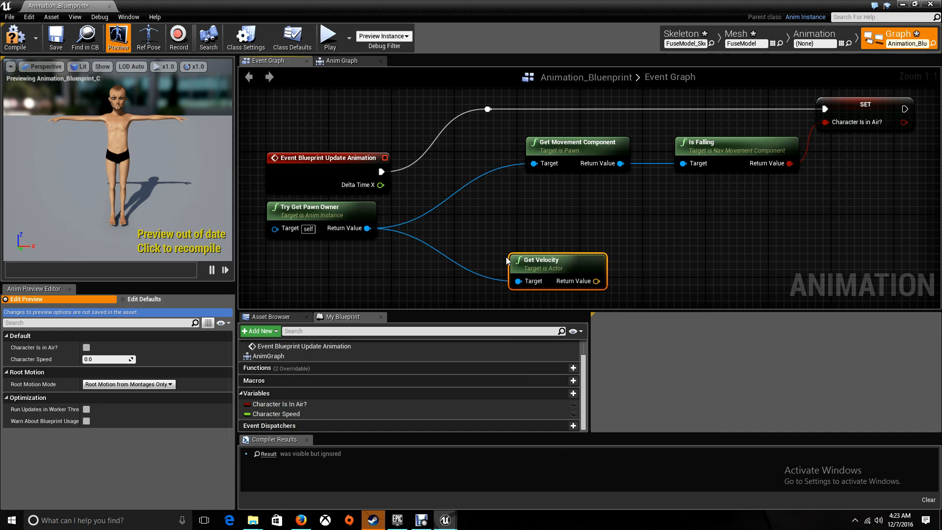
# Add a VectorLength node from Get Velocity's return value and line the two nodes up
pyautogui.moveTo(599, 259); pyautogui.dragTo(655, 259)
pyautogui.write('get ve')
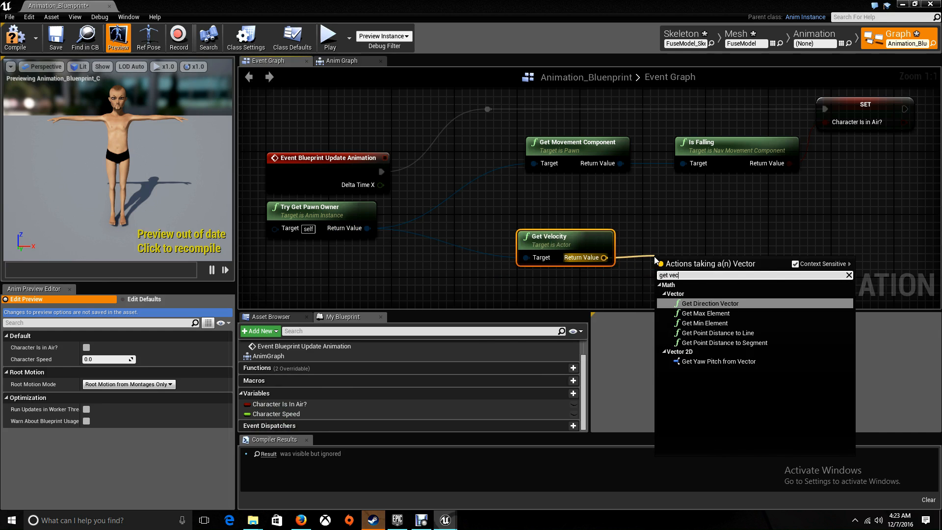
pyautogui.write('c')
pyautogui.press('BackSpace')
pyautogui.press('BackSpace')
pyautogui.press('BackSpace')
pyautogui.press('BackSpace')
pyautogui.press('BackSpace')
pyautogui.press('BackSpace')
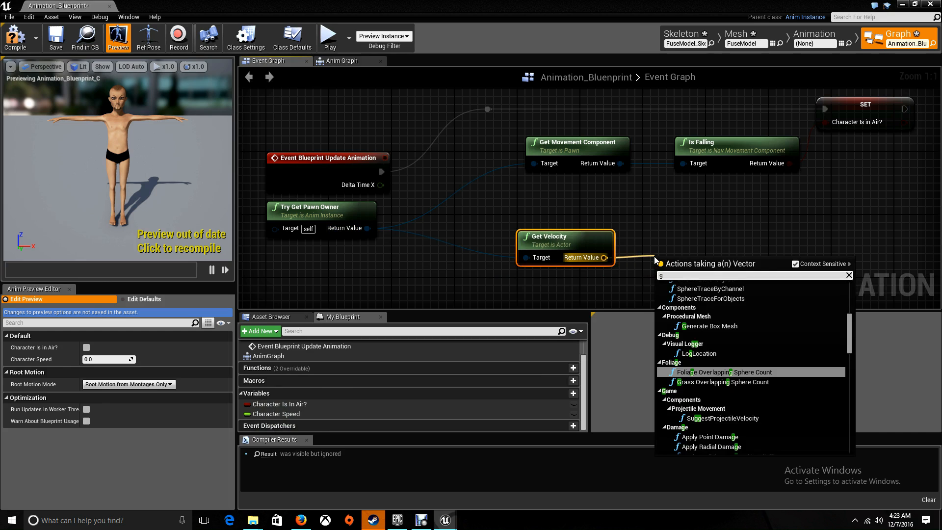
pyautogui.press('BackSpace')
pyautogui.write('ve')
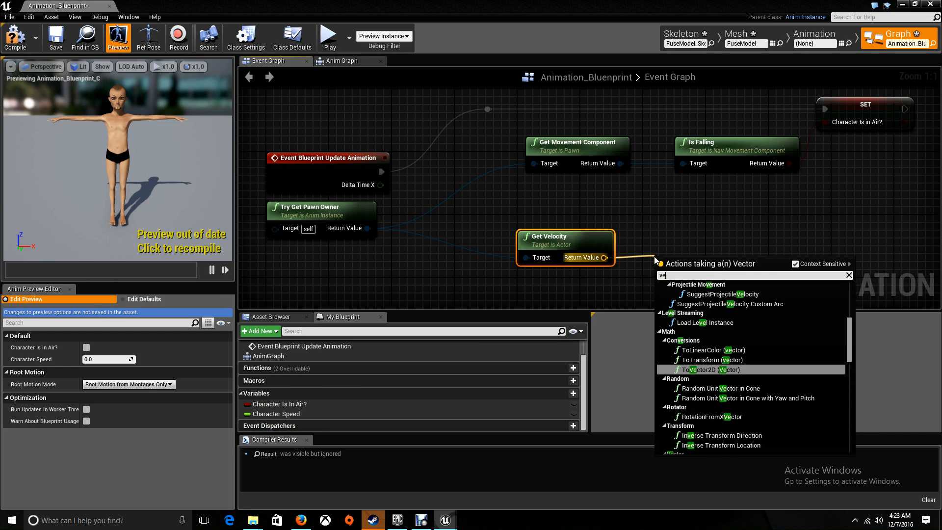
pyautogui.write('ctort')
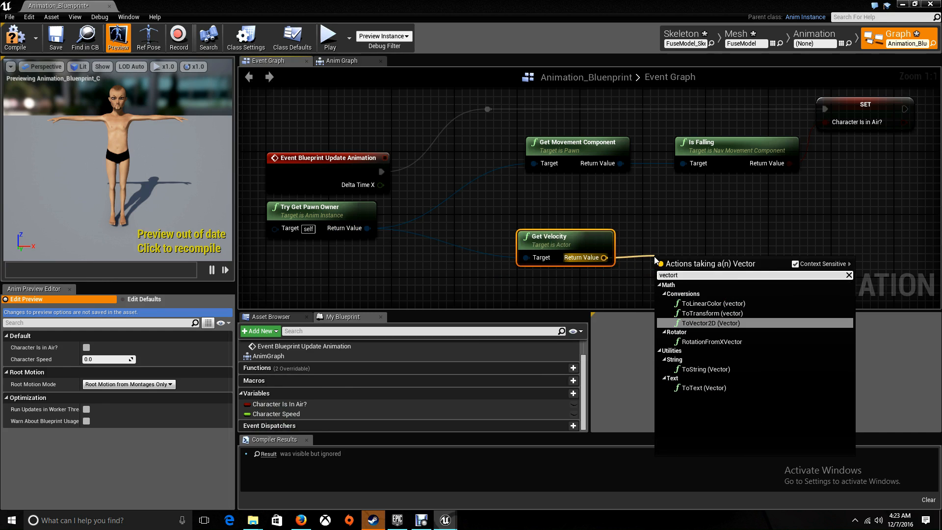
pyautogui.press('BackSpace')
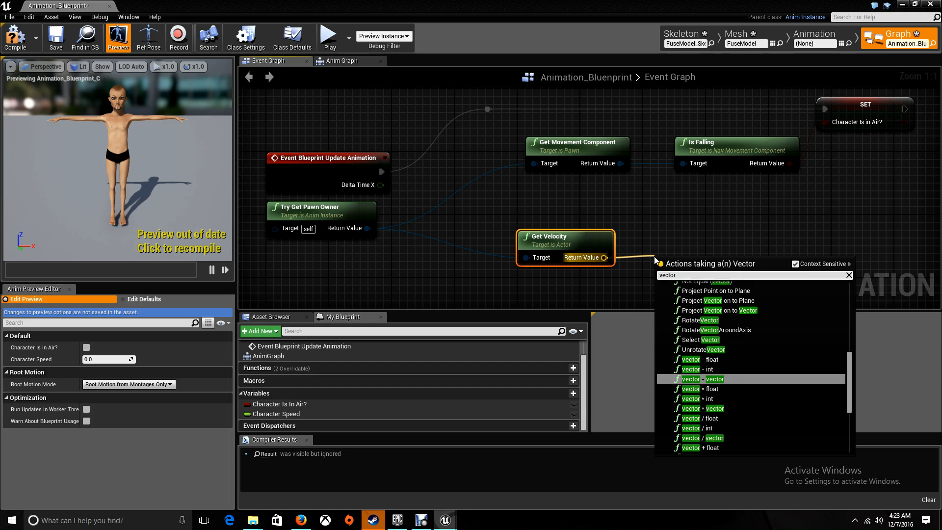
pyautogui.write('len')
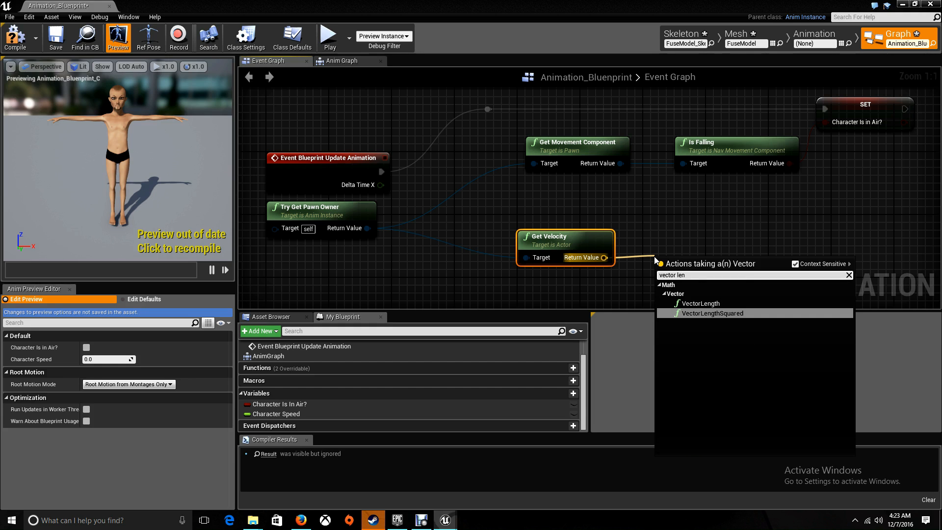
pyautogui.press('Up')
pyautogui.press('Return')
pyautogui.moveTo(658, 257); pyautogui.dragTo(673, 244)
pyautogui.click(710, 289)
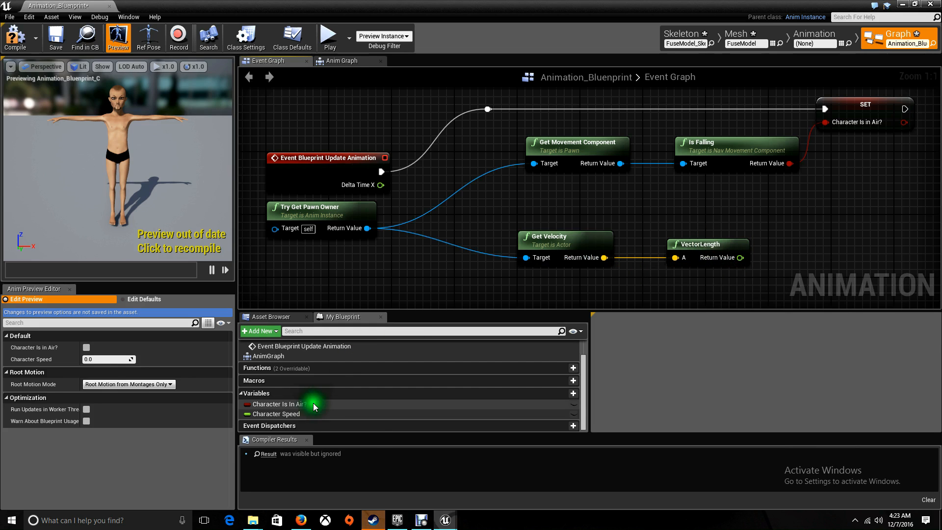
# Add a Set node for Character Speed, fed by VectorLength and executed after the "Character Is In Air?" Set node
pyautogui.moveTo(295, 414); pyautogui.dragTo(797, 248)
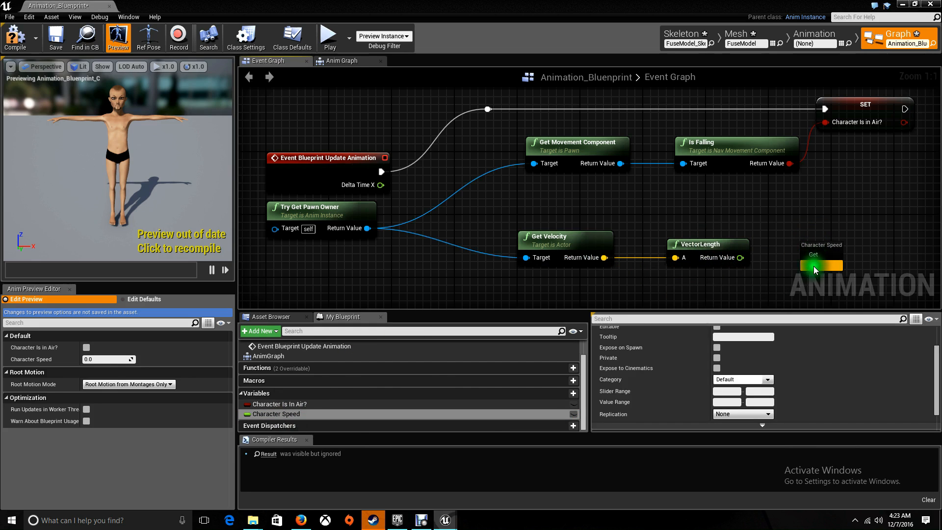
pyautogui.click(818, 264)
pyautogui.moveTo(831, 237); pyautogui.dragTo(664, 186, button='right')
pyautogui.moveTo(671, 232); pyautogui.dragTo(780, 227)
pyautogui.click(676, 214)
pyautogui.moveTo(730, 92); pyautogui.dragTo(565, 241)
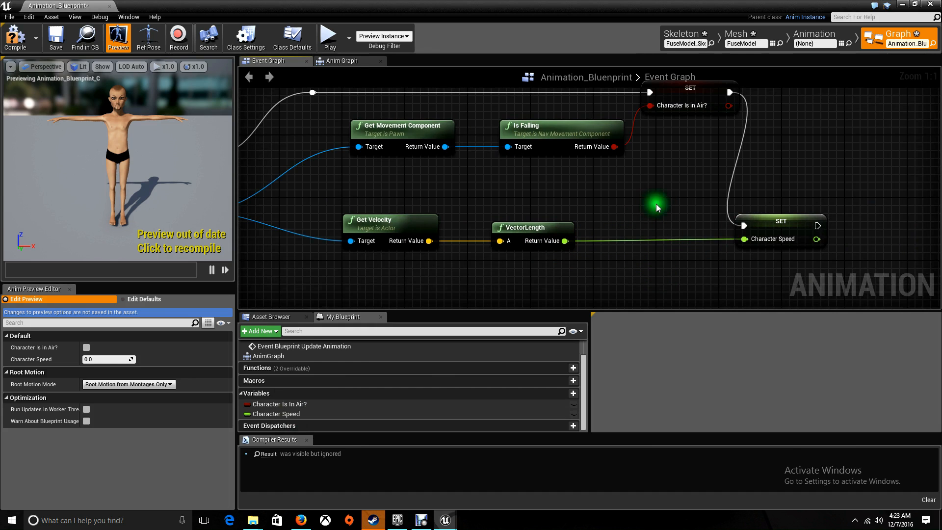
# Tidy the Event Graph by raising the update event, lowering the "Character Is In Air?" Set node and adding a second reroute node before it
pyautogui.scroll(-2, 656, 204)
pyautogui.moveTo(347, 120); pyautogui.dragTo(405, 121, button='right')
pyautogui.click(381, 171)
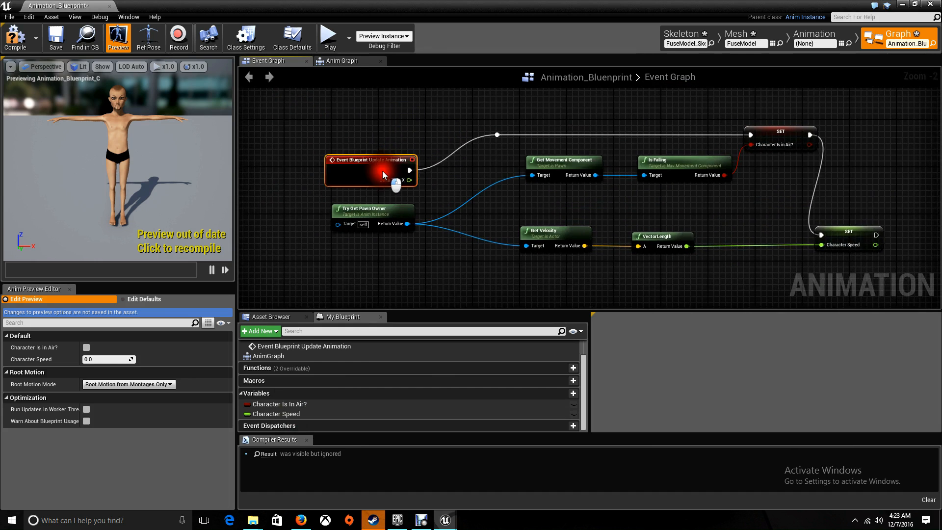
pyautogui.moveTo(382, 171); pyautogui.dragTo(370, 134)
pyautogui.moveTo(810, 135); pyautogui.dragTo(808, 206)
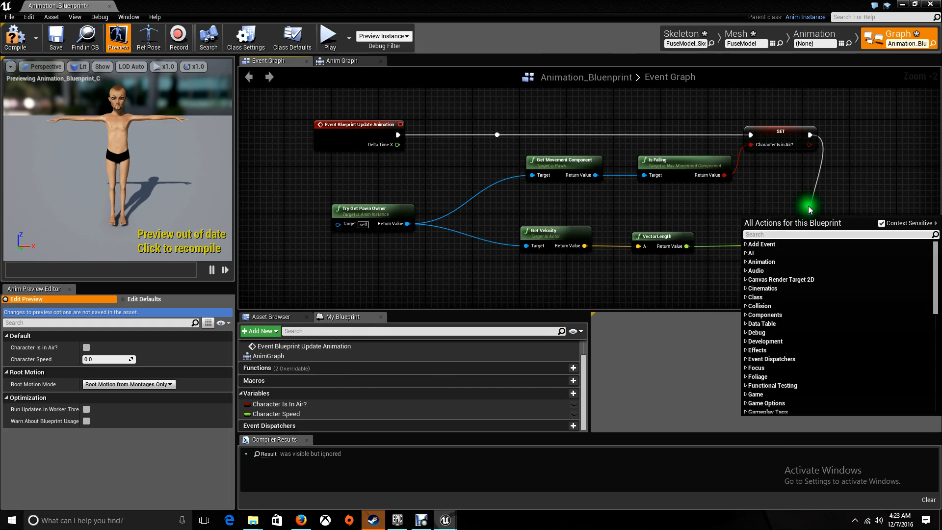
pyautogui.moveTo(784, 131); pyautogui.dragTo(793, 160)
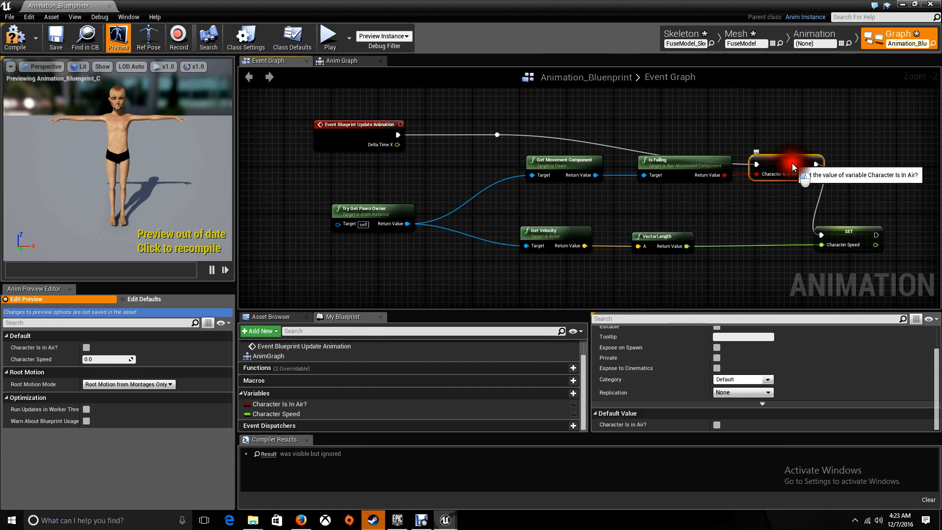
pyautogui.doubleClick(639, 153)
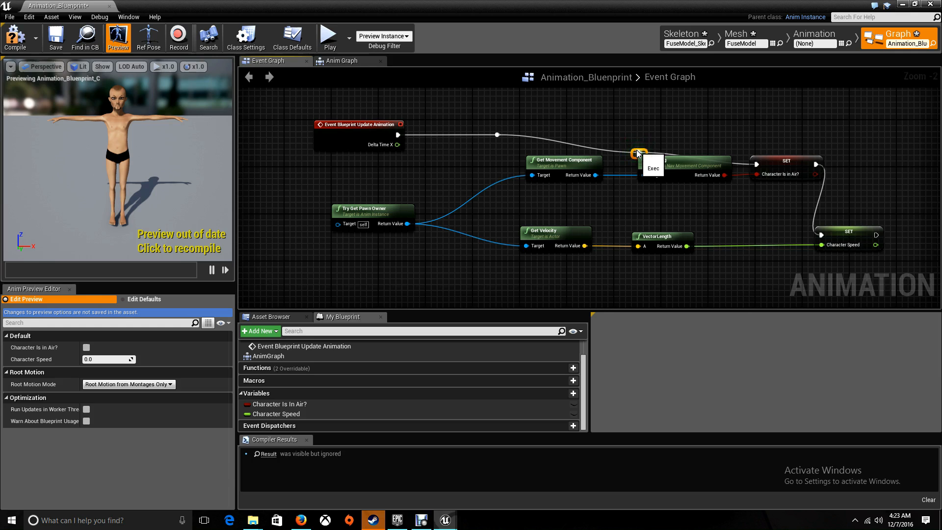
pyautogui.moveTo(634, 156); pyautogui.dragTo(728, 139)
pyautogui.click(748, 198)
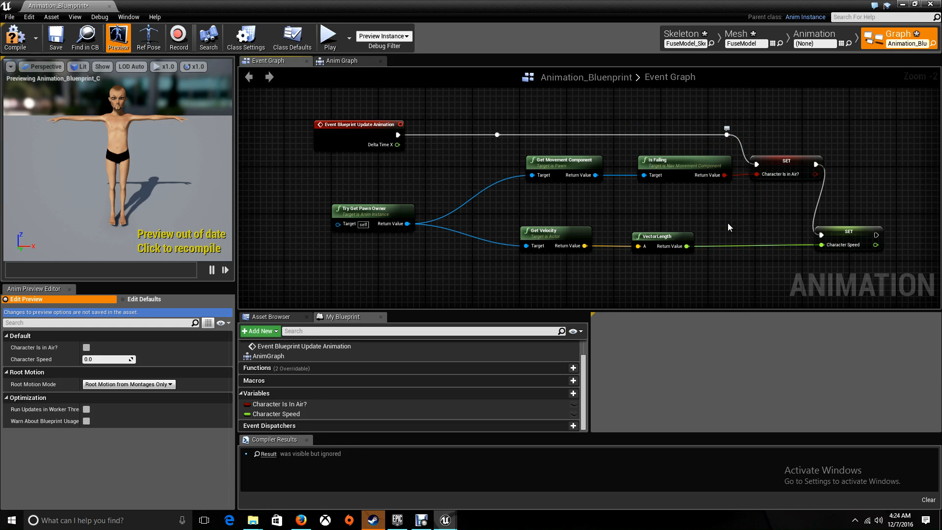
pyautogui.click(789, 164)
pyautogui.click(385, 221)
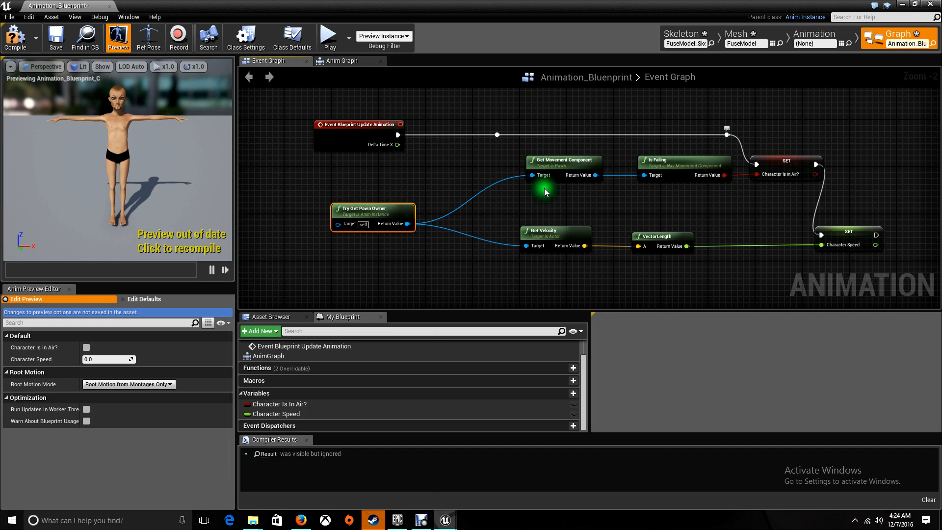
pyautogui.click(779, 167)
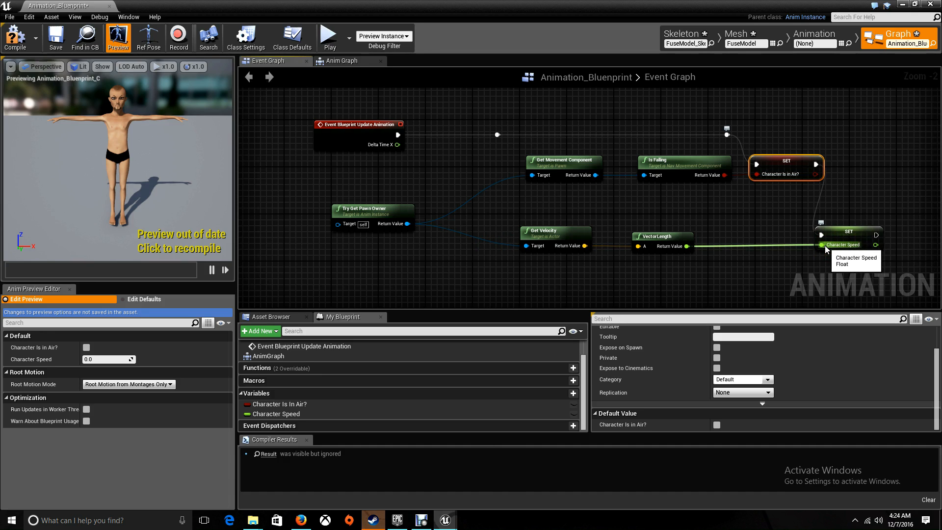
pyautogui.click(870, 195)
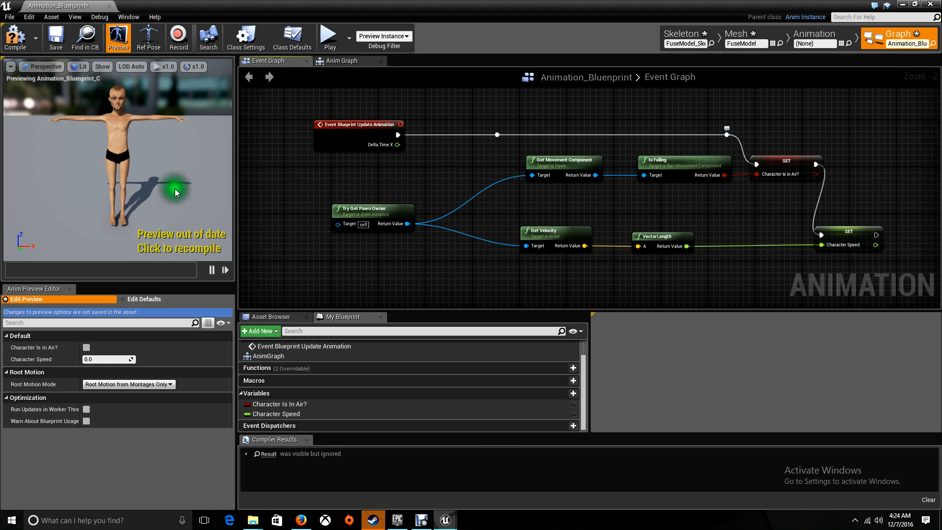
# Compile the animation blueprint and shift the Final Animation Pose node slightly in the Anim Graph
pyautogui.click(15, 36)
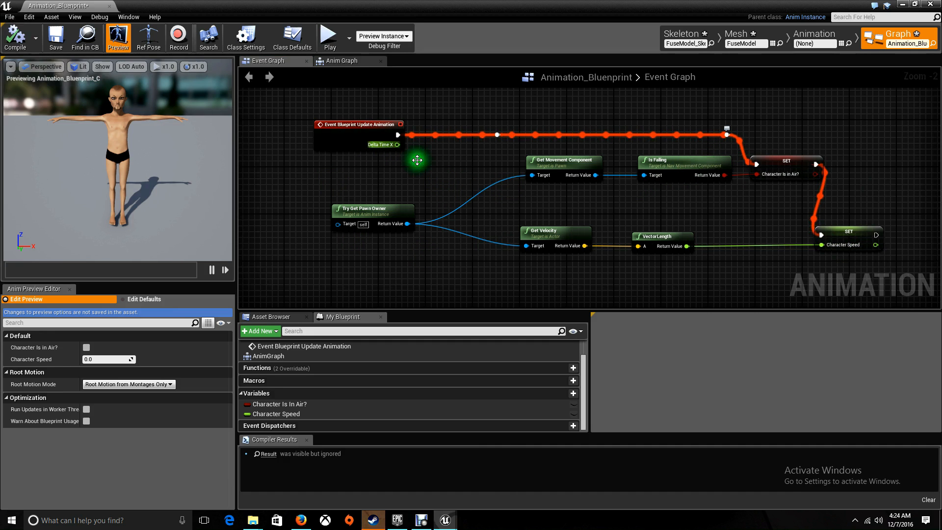
pyautogui.click(351, 61)
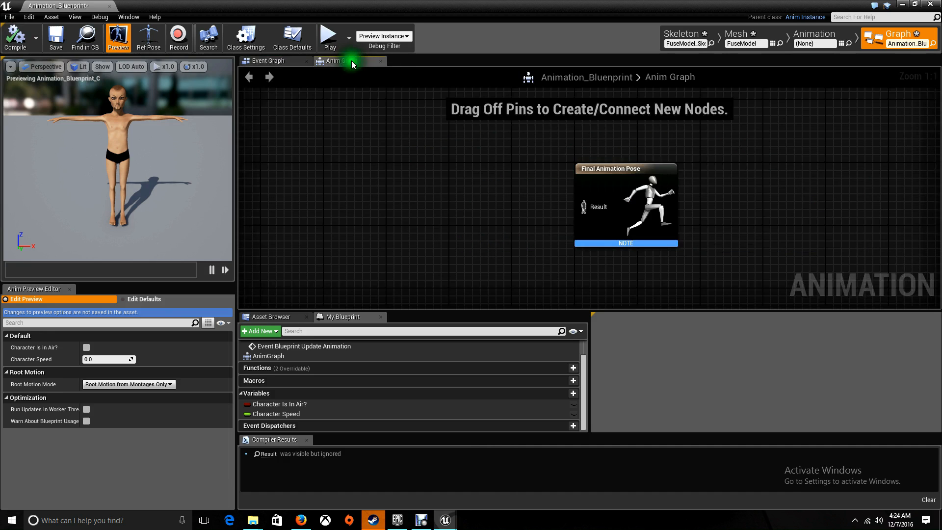
pyautogui.moveTo(595, 172)
pyautogui.mouseDown()
pyautogui.moveTo(562, 180)
pyautogui.moveTo(599, 176)
pyautogui.mouseUp()
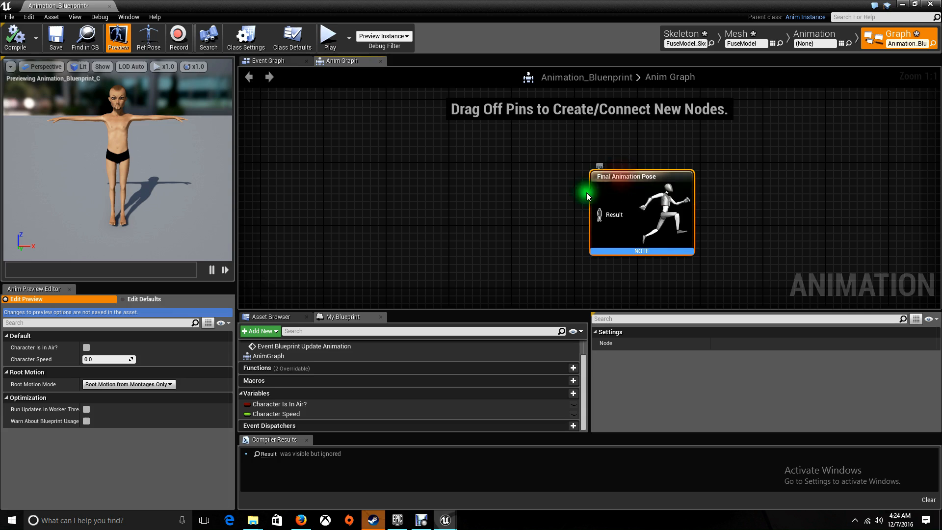
# Add a new state machine to the Anim Graph and connect its output to the Final Animation Pose's Result
pyautogui.rightClick(400, 194)
pyautogui.write('sta')
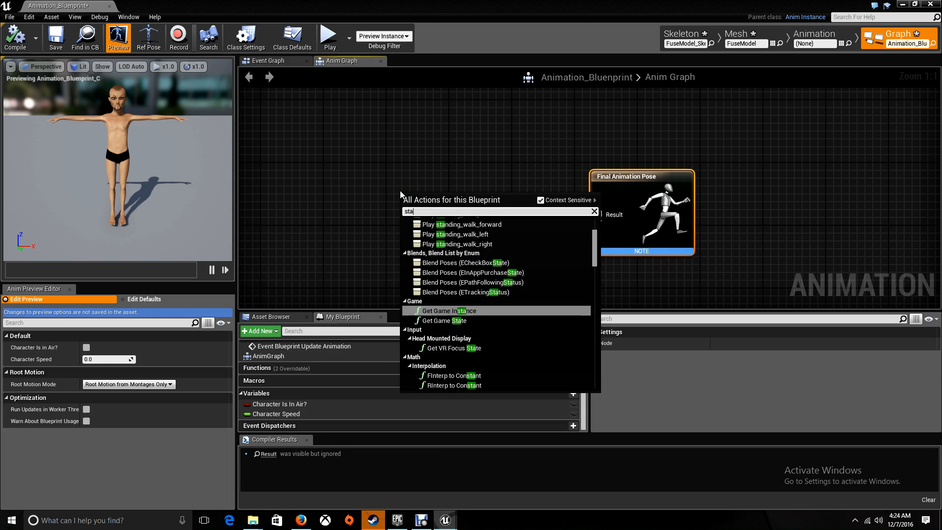
pyautogui.write('te machine')
pyautogui.press('Return')
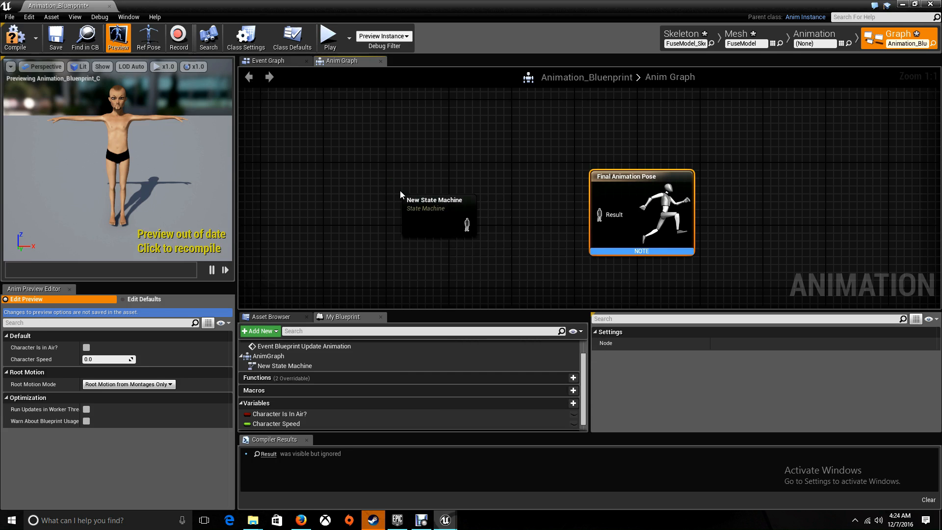
pyautogui.moveTo(467, 224); pyautogui.dragTo(530, 221)
pyautogui.moveTo(597, 213); pyautogui.dragTo(598, 214)
# Rename the state machine node as "Character State"
pyautogui.doubleClick(425, 202)
pyautogui.moveTo(462, 201); pyautogui.dragTo(406, 199)
pyautogui.write('C')
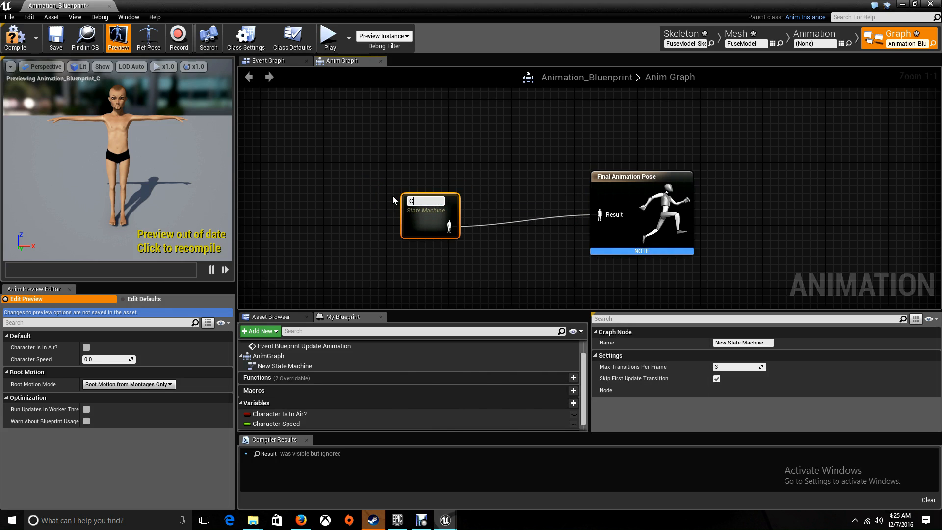
pyautogui.write('har')
pyautogui.press('BackSpace')
pyautogui.write('arc')
pyautogui.write('cter')
pyautogui.write(' State')
pyautogui.press('Return')
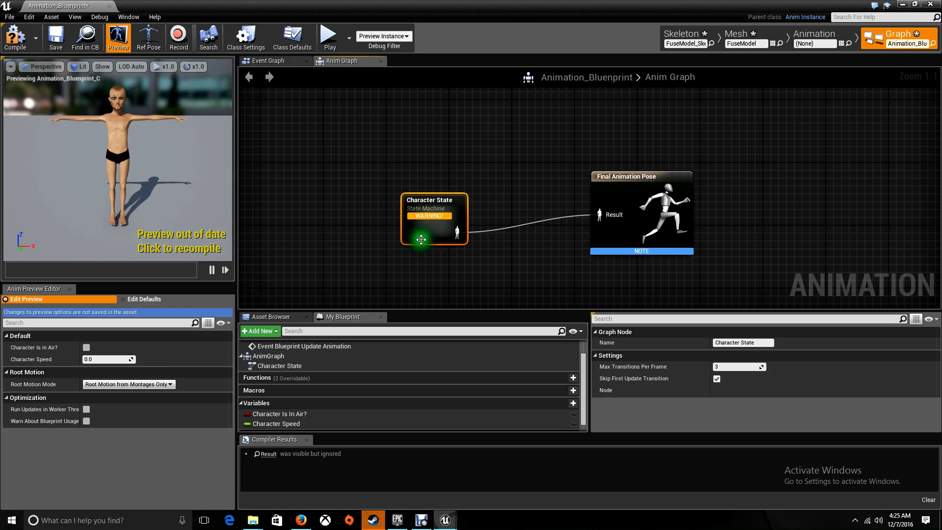
# Inside the Character State machine, add a state from Entry and name it "idle / walk/ run"
pyautogui.doubleClick(434, 204)
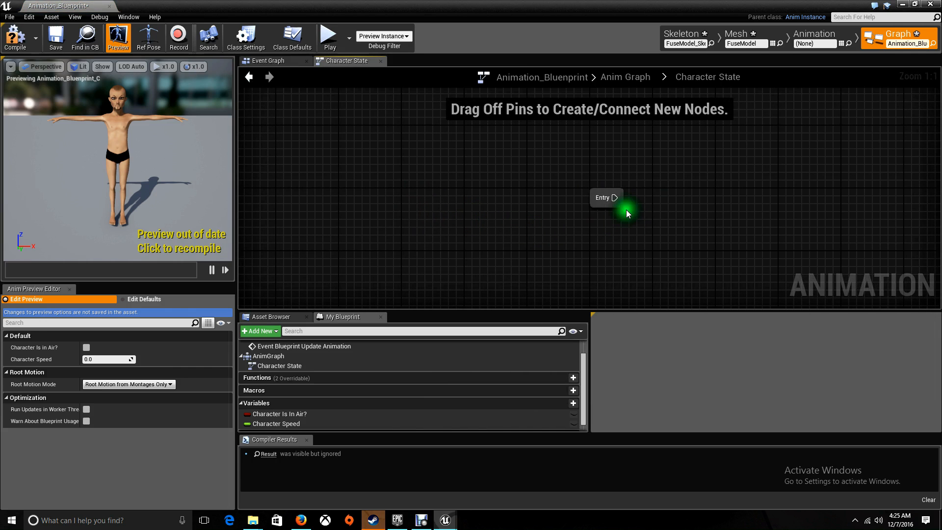
pyautogui.moveTo(614, 197); pyautogui.dragTo(677, 192)
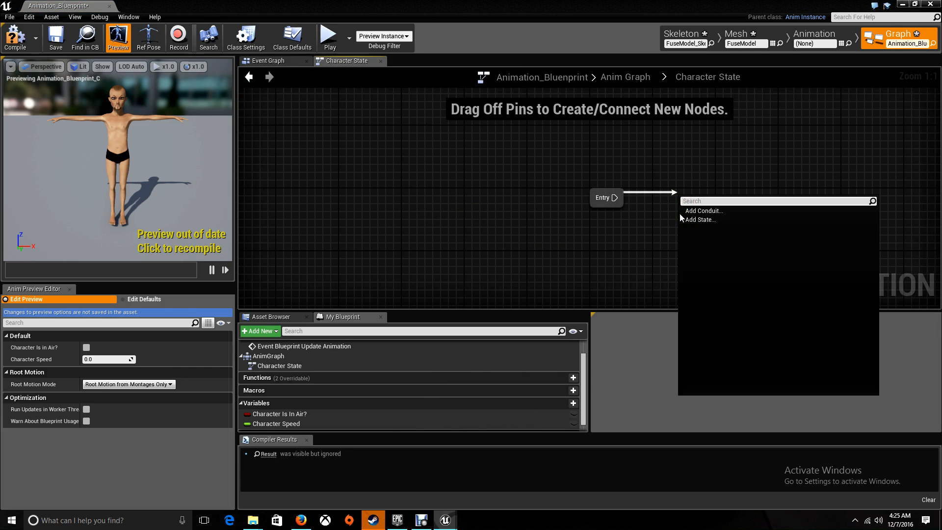
pyautogui.click(689, 220)
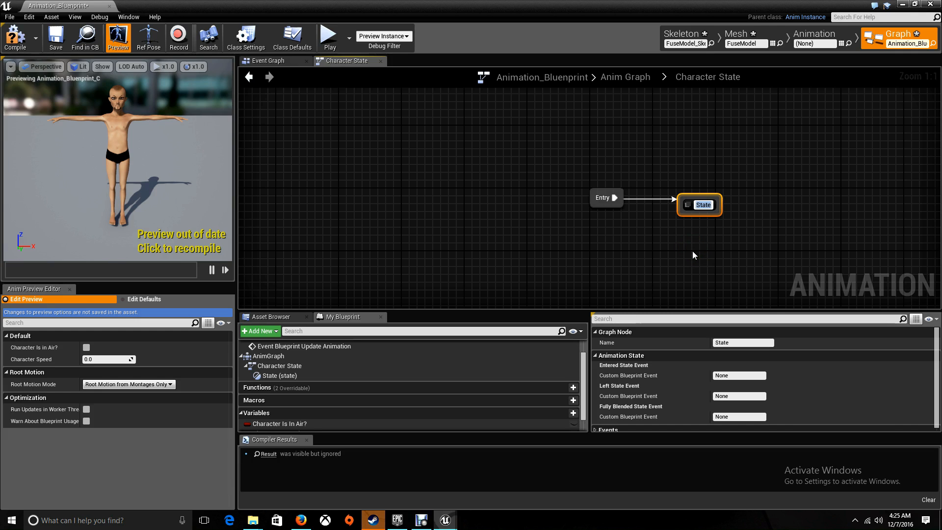
pyautogui.write('idle')
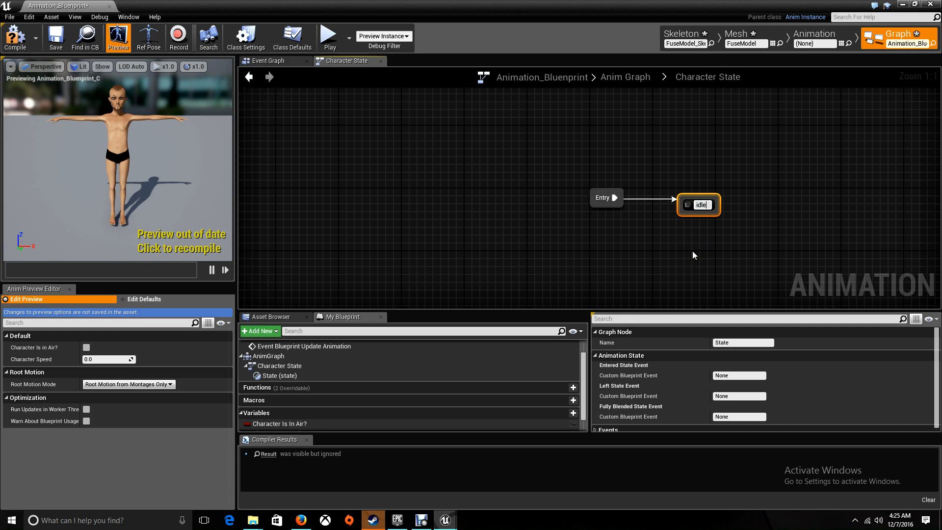
pyautogui.write(' / walk/ run')
pyautogui.press('Return')
pyautogui.click(857, 187)
pyautogui.moveTo(823, 191); pyautogui.dragTo(658, 160, button='right')
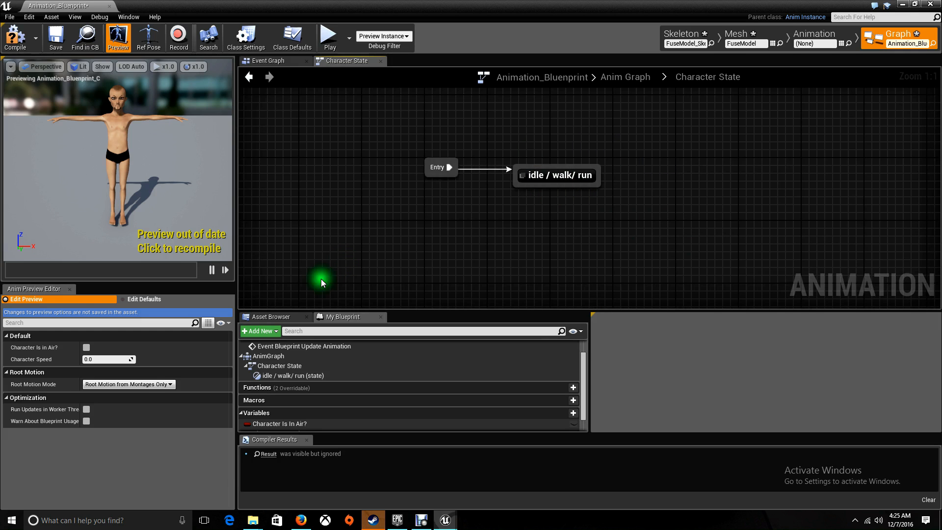
# Inside the "idle / walk/ run" state, place the BlendSpace_1D asset and connect its output to the Final Animation Pose's Result
pyautogui.doubleClick(568, 175)
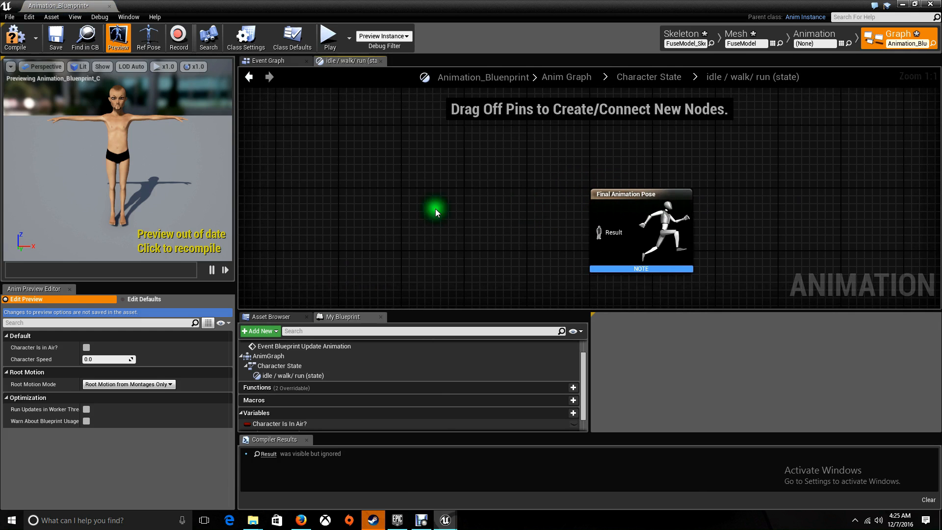
pyautogui.click(274, 316)
pyautogui.moveTo(274, 359); pyautogui.dragTo(417, 237)
pyautogui.moveTo(525, 268); pyautogui.dragTo(598, 231)
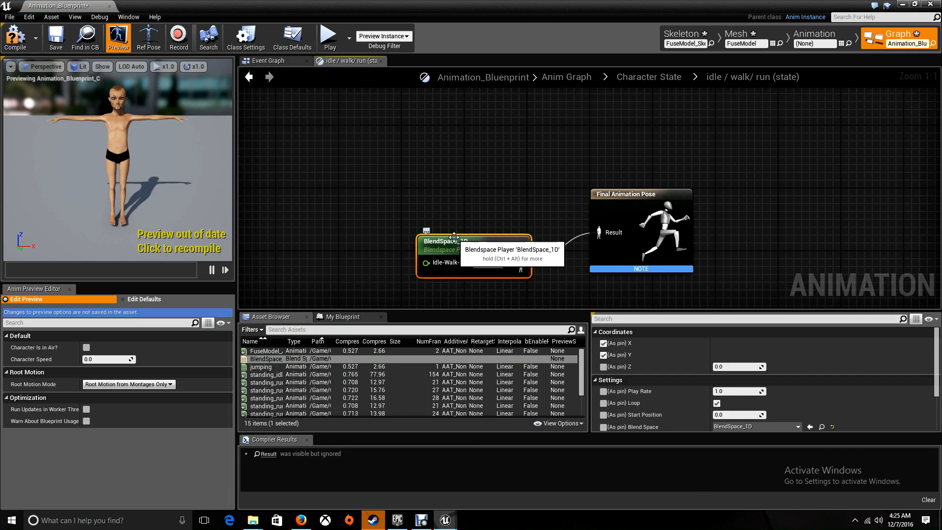
pyautogui.click(126, 120)
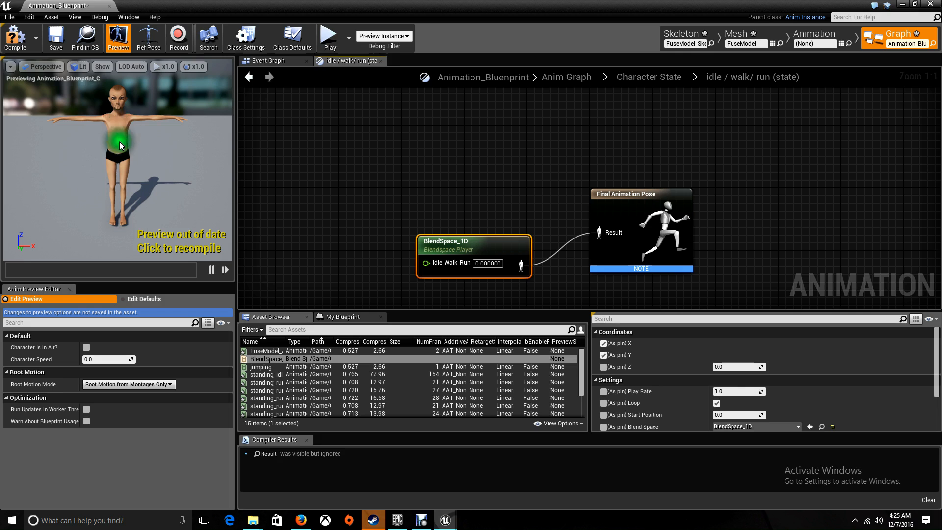
# Add a Get node for Character Speed and connect it to BlendSpace_1D's Idle-Walk-Run input
pyautogui.click(337, 316)
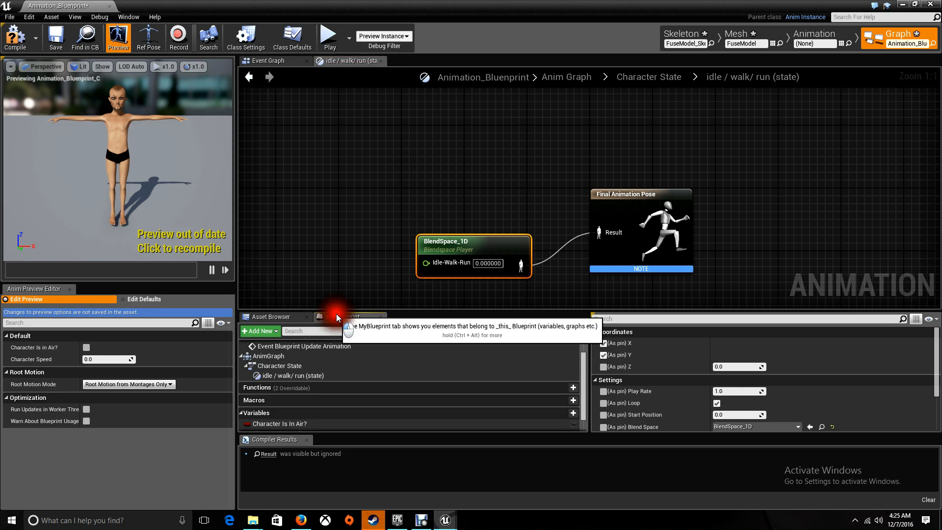
pyautogui.scroll(-2, 275, 389)
pyautogui.moveTo(260, 416); pyautogui.dragTo(290, 210)
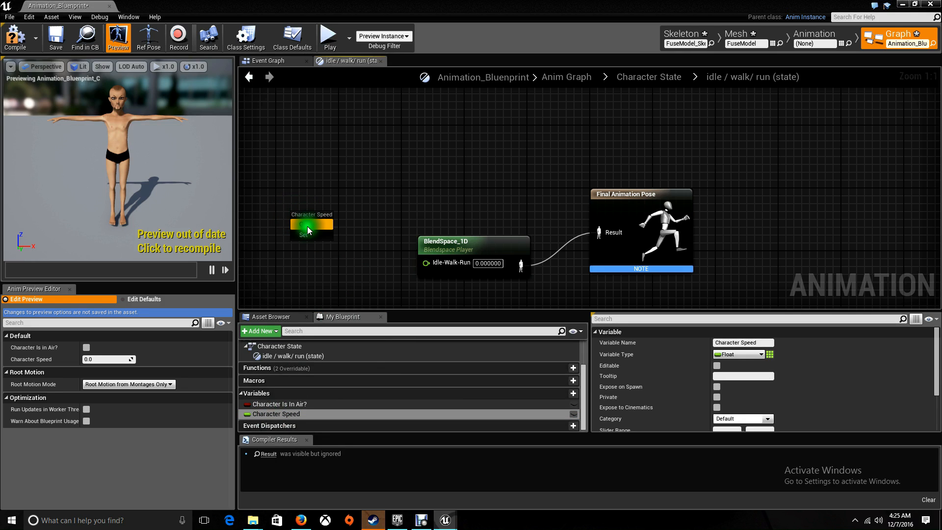
pyautogui.click(307, 225)
pyautogui.moveTo(349, 219); pyautogui.dragTo(426, 264)
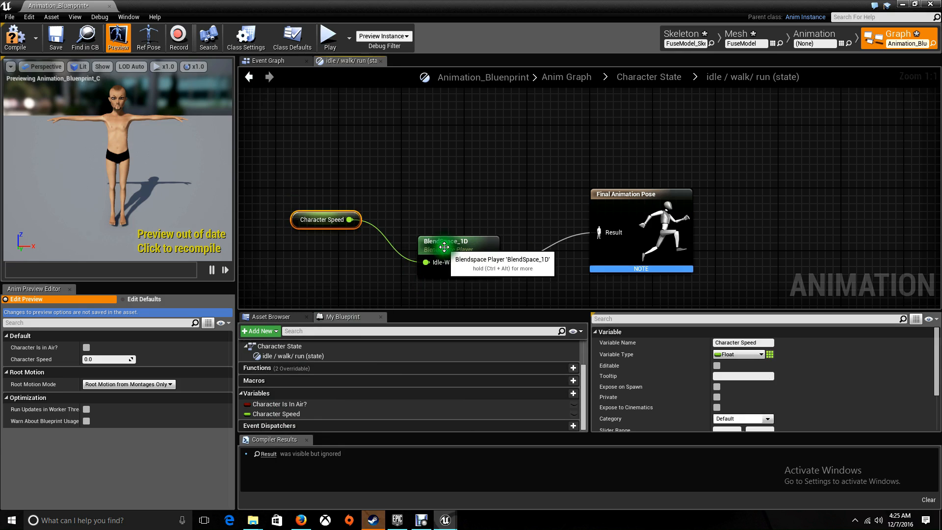
# Arrange the Character Speed and BlendSpace_1D nodes in a neat row in front of the Final Animation Pose
pyautogui.click(502, 186)
pyautogui.moveTo(316, 219); pyautogui.dragTo(316, 251)
pyautogui.click(395, 172)
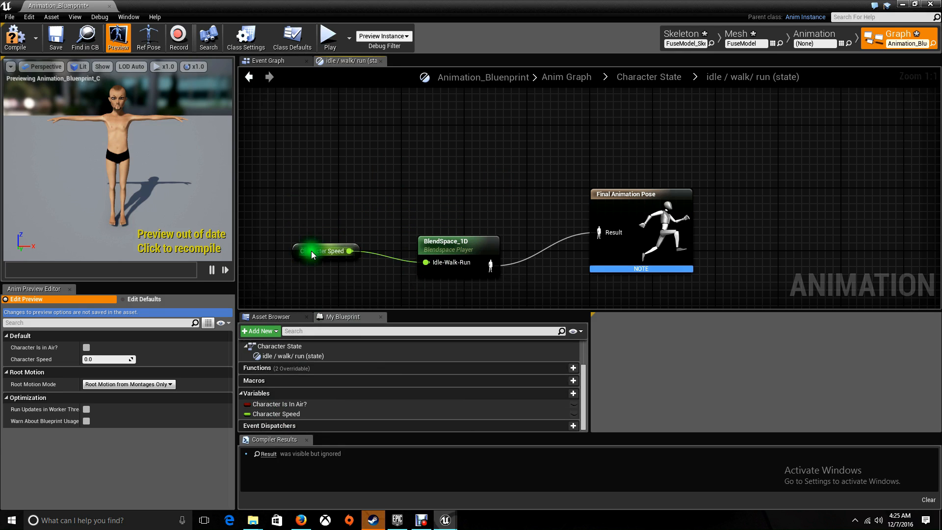
pyautogui.moveTo(443, 255); pyautogui.dragTo(458, 231)
pyautogui.moveTo(321, 257); pyautogui.dragTo(320, 238)
pyautogui.click(377, 183)
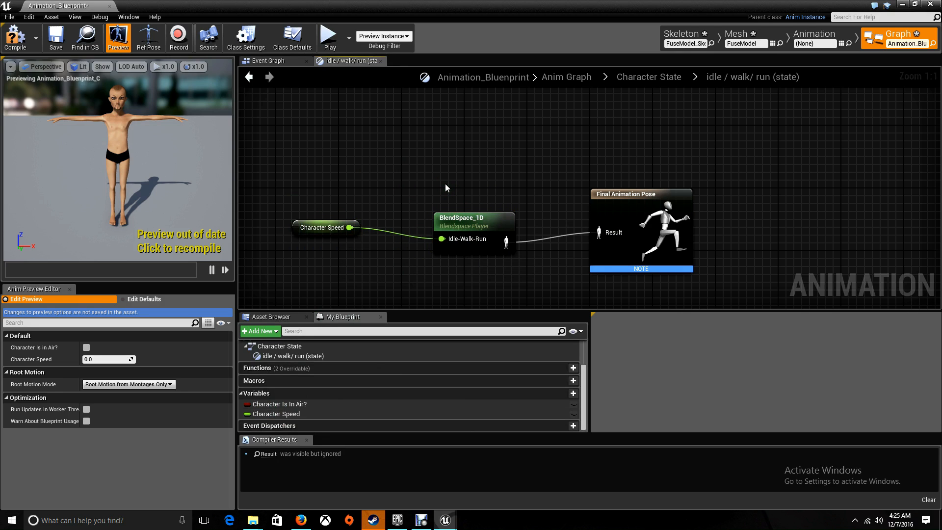
# Return to the Character State graph, then compile the animation blueprint and close its editor
pyautogui.click(658, 81)
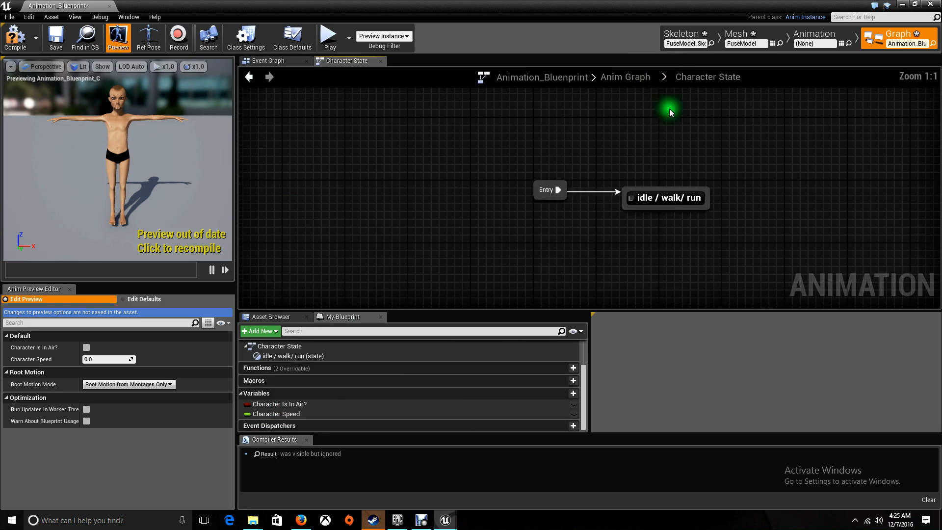
pyautogui.click(228, 157)
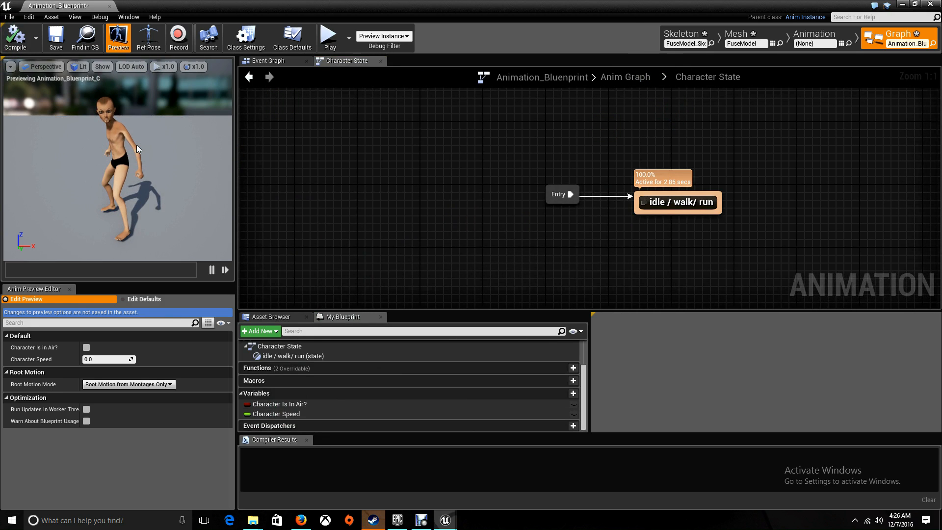
pyautogui.click(925, 9)
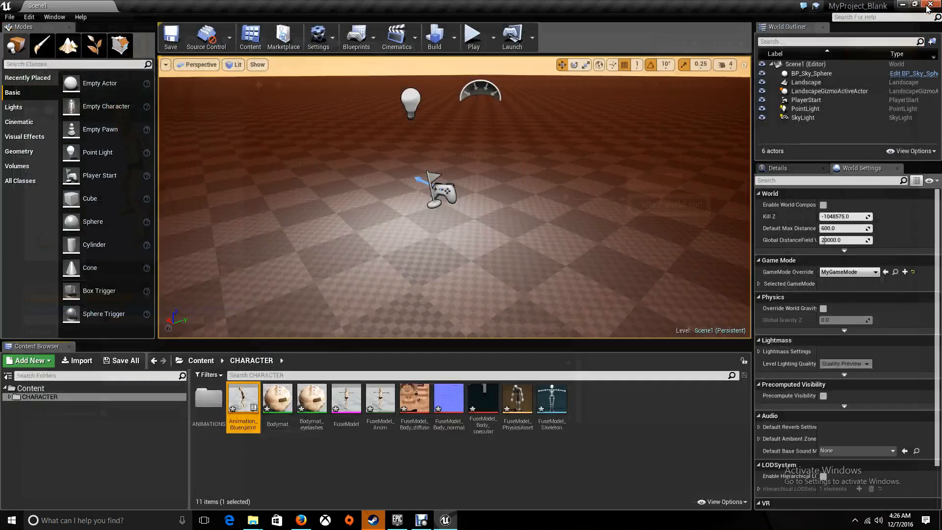
# Play the level briefly to check how the character is posed, then stop the session
pyautogui.click(475, 42)
pyautogui.click(469, 246)
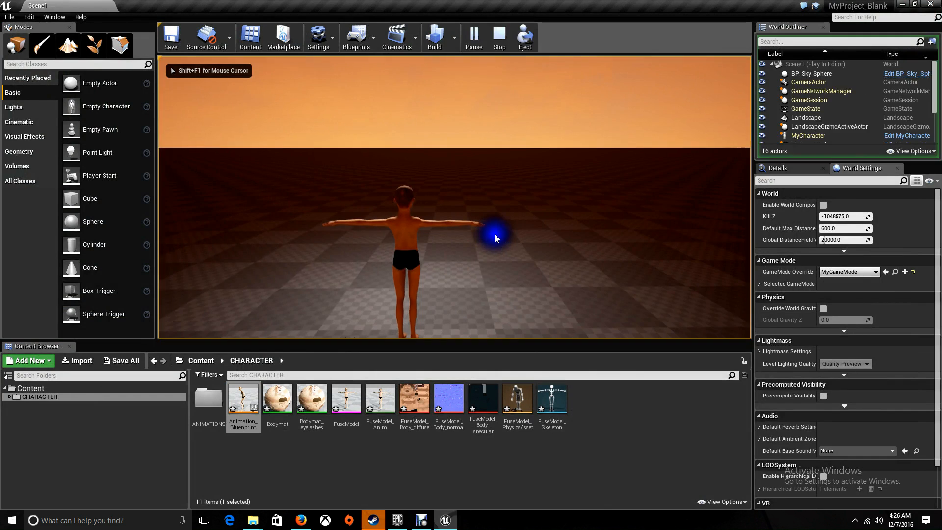
pyautogui.press('Escape')
# Open the MyCharacter blueprint from the Content folder and select its mesh in the viewport
pyautogui.click(70, 390)
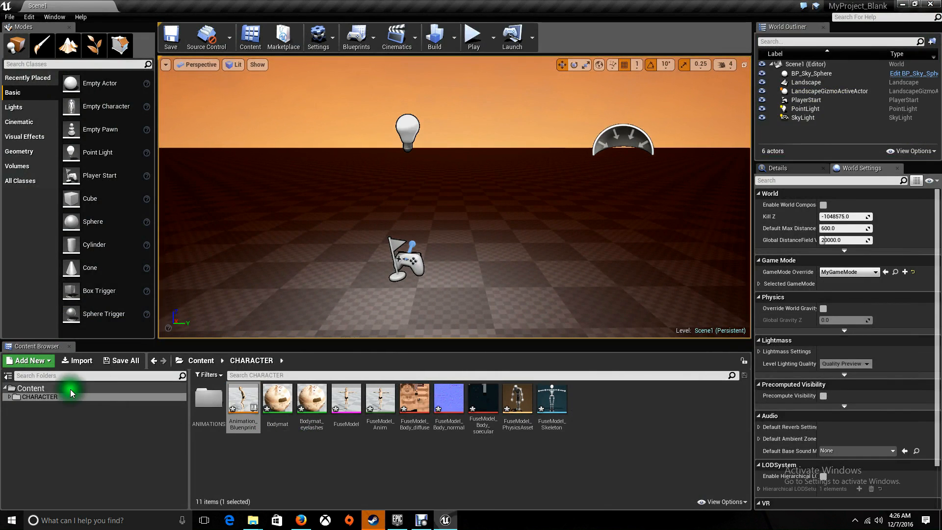
pyautogui.doubleClick(282, 420)
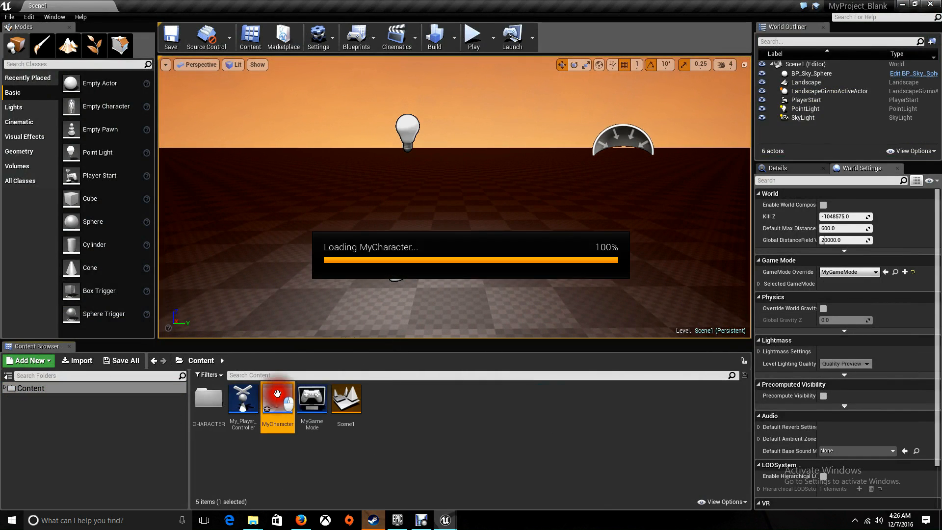
pyautogui.click(169, 71)
pyautogui.click(420, 221)
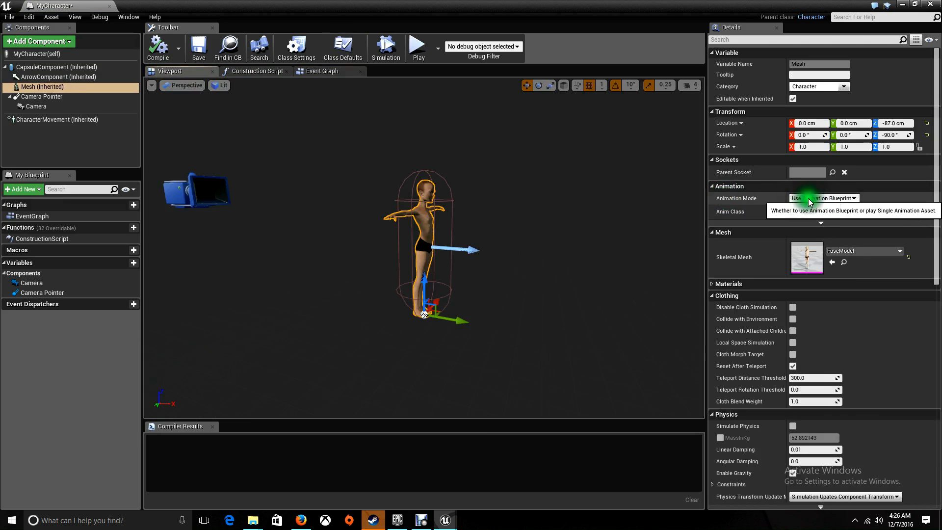
# Set the mesh's Anim Class to Animation_Blueprint, then compile MyCharacter and close its editor
pyautogui.click(805, 215)
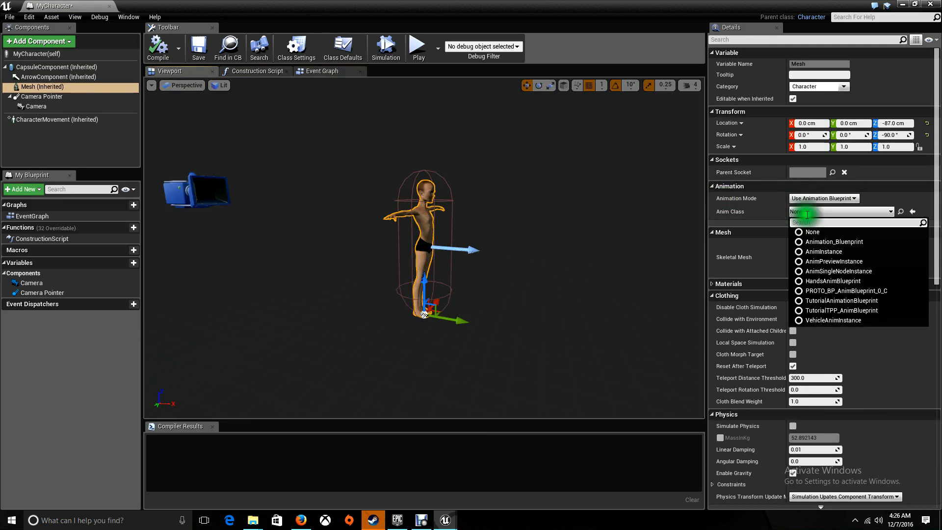
pyautogui.click(825, 243)
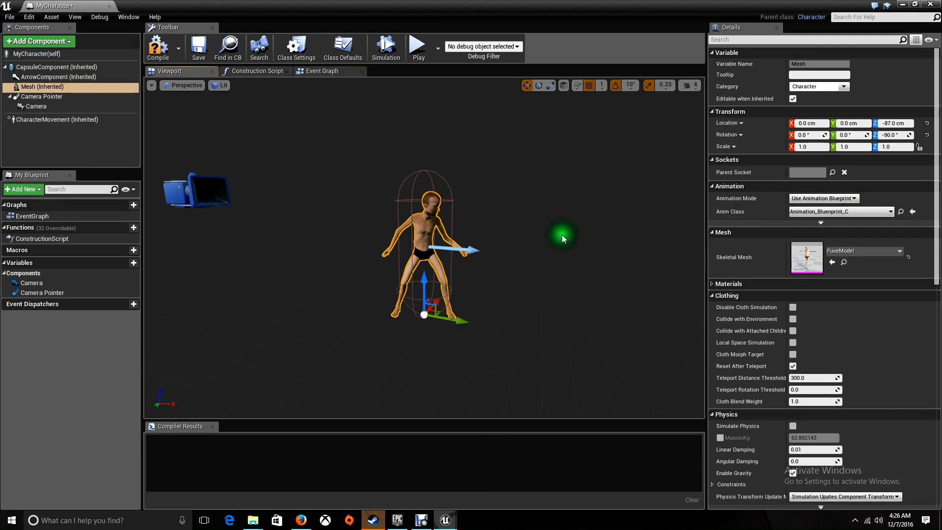
pyautogui.click(160, 48)
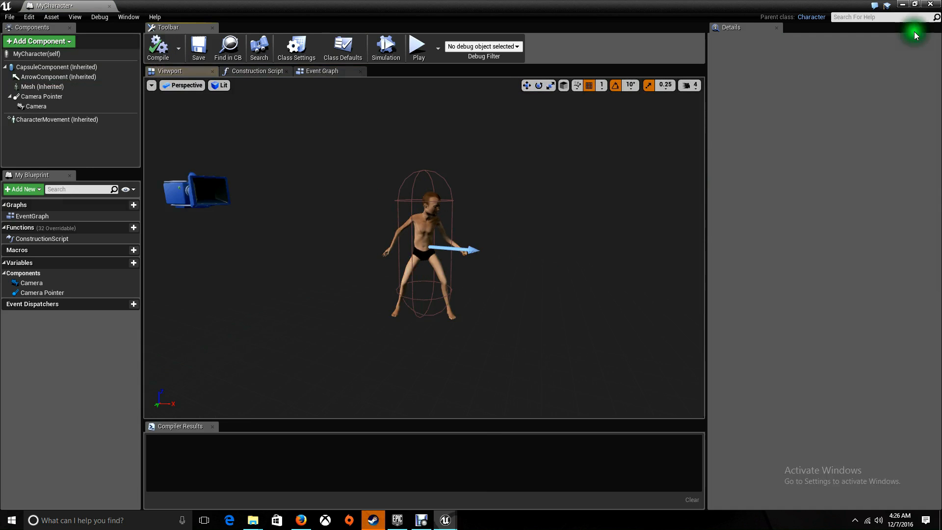
pyautogui.click(930, 4)
# Play the level to test moving forward, jumping and turning the camera around the character, then stop the session
pyautogui.click(474, 42)
pyautogui.click(511, 202)
pyautogui.press('w')
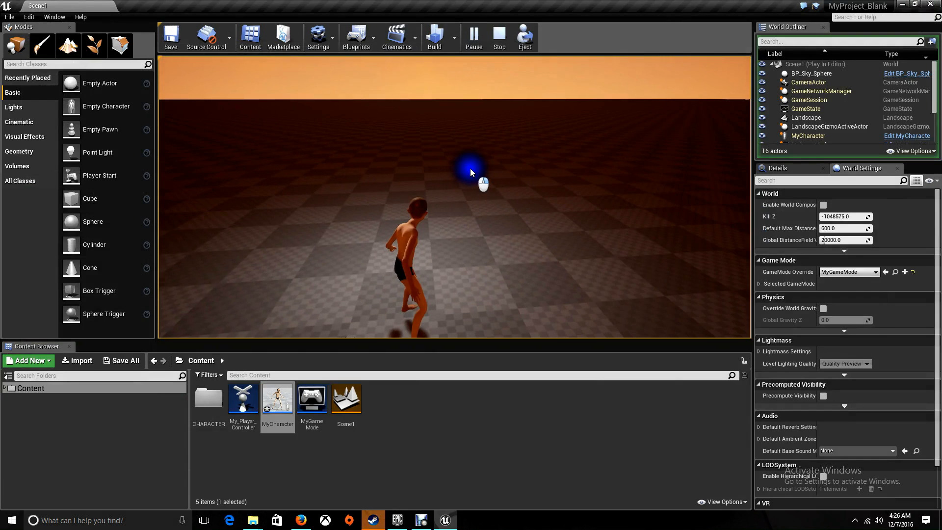
pyautogui.press('space')
pyautogui.press('space')
pyautogui.press('space')
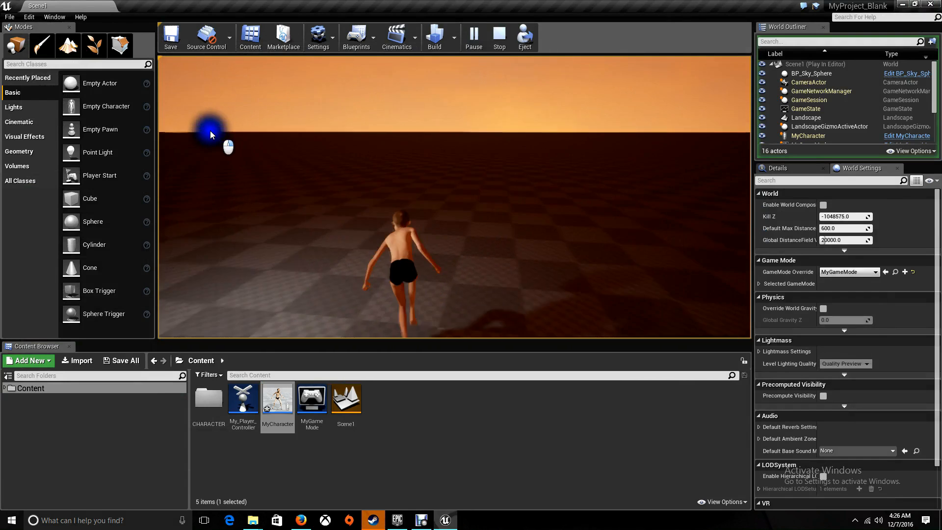
pyautogui.press('space')
pyautogui.moveTo(159, 122); pyautogui.dragTo(159, 138, button='right')
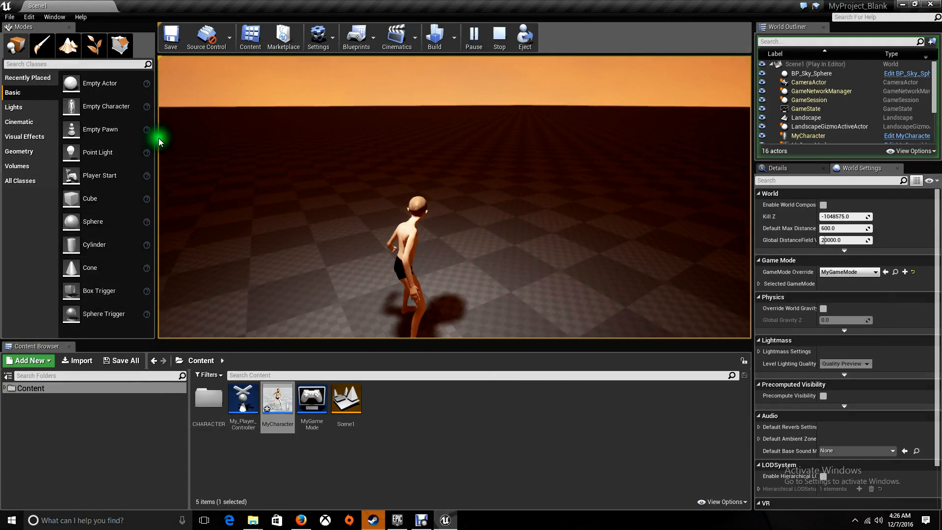
pyautogui.click(159, 113)
pyautogui.moveTo(157, 102); pyautogui.dragTo(528, 99)
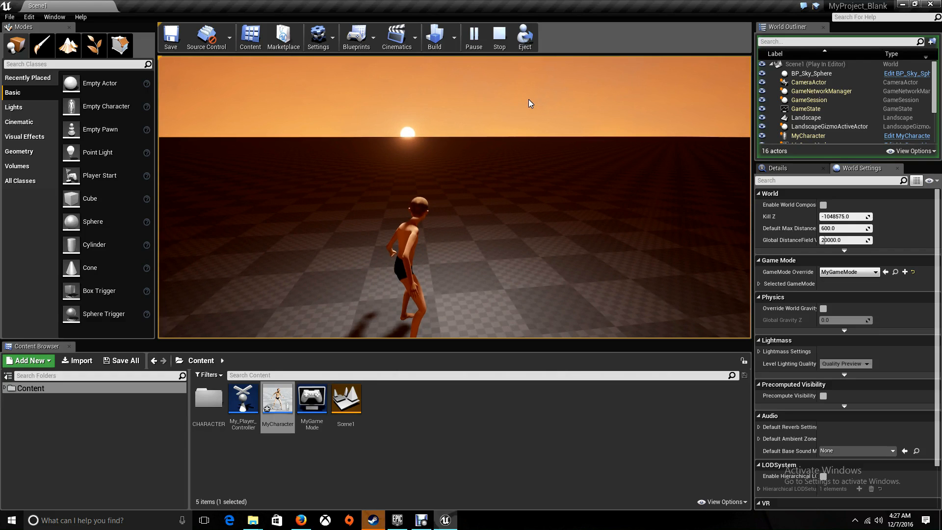
pyautogui.press('Escape')
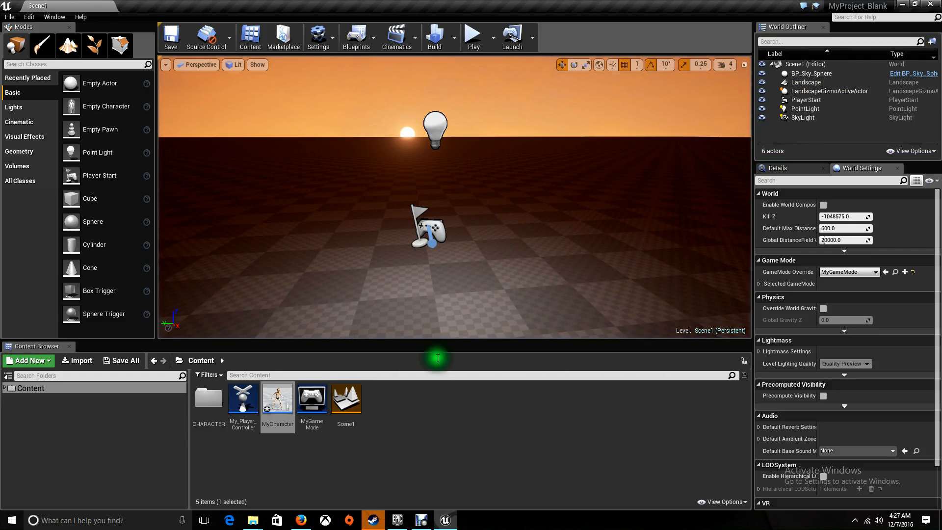
# Reopen Animation_Blueprint from the CHARACTER folder at its Character State graph
pyautogui.click(369, 445)
pyautogui.doubleClick(209, 397)
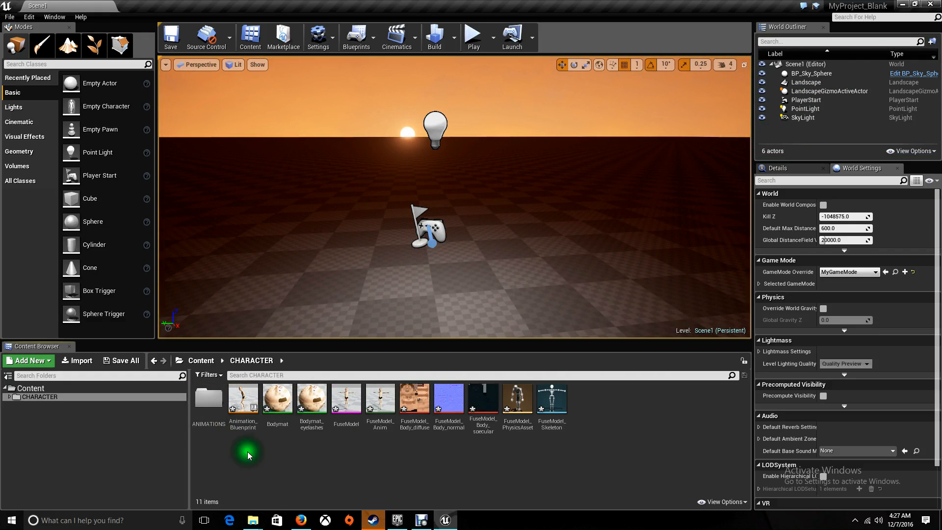
pyautogui.doubleClick(243, 398)
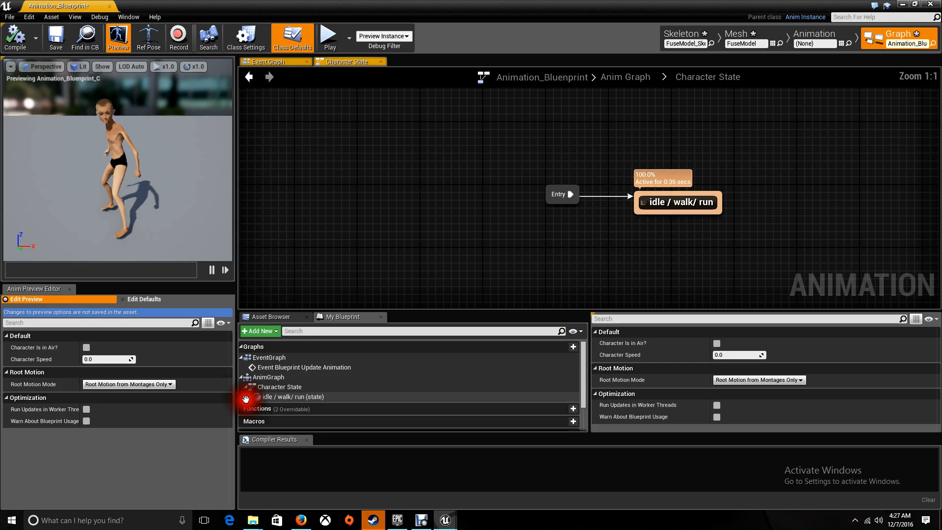
pyautogui.moveTo(687, 240); pyautogui.dragTo(537, 231, button='right')
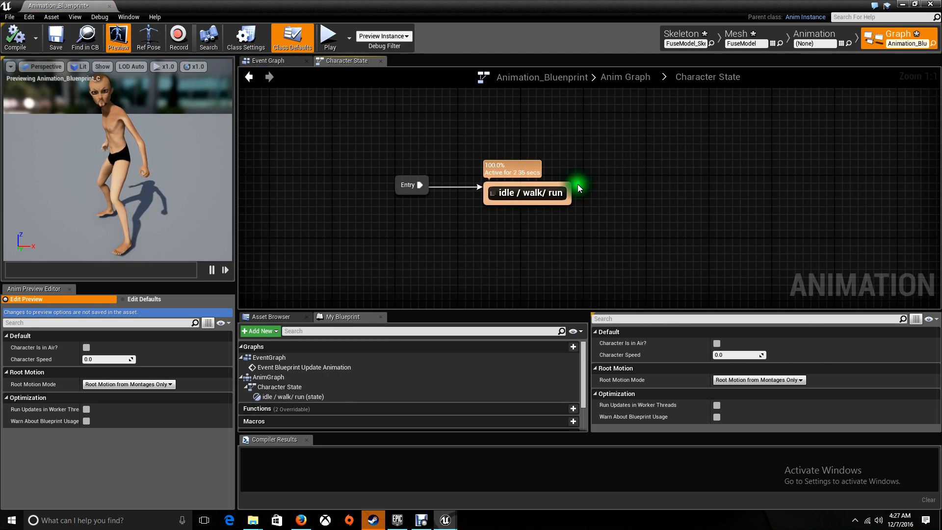
# Add a state named jump to the Character State graph with a transition leading from idle / walk/ run
pyautogui.moveTo(569, 184); pyautogui.dragTo(736, 188)
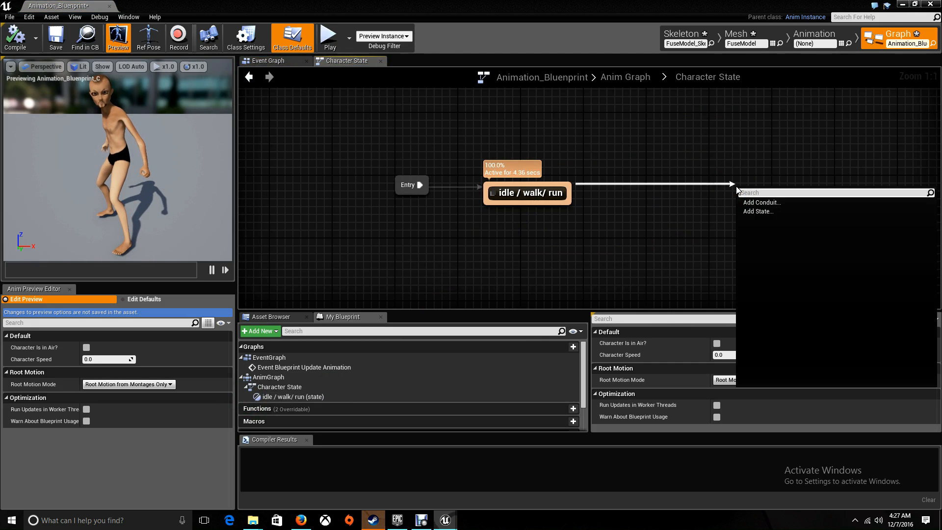
pyautogui.click(750, 213)
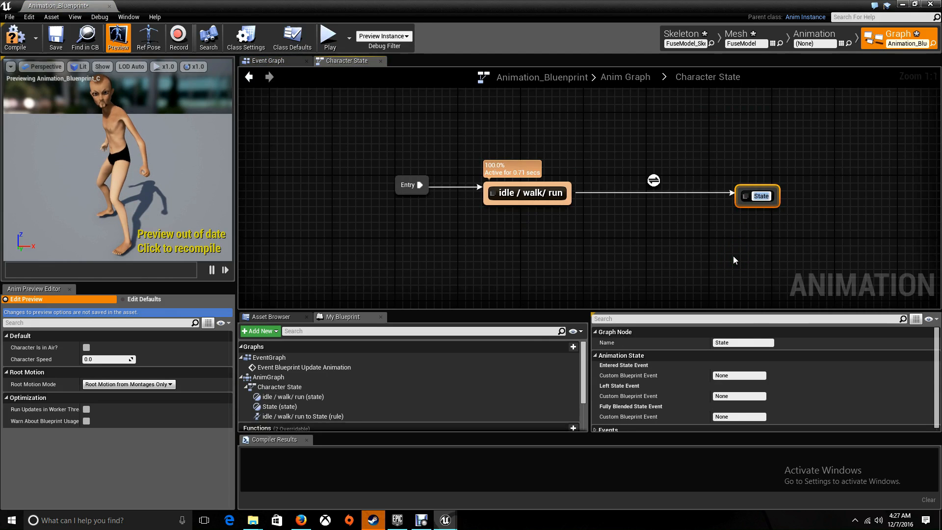
pyautogui.write('jump')
pyautogui.press('Return')
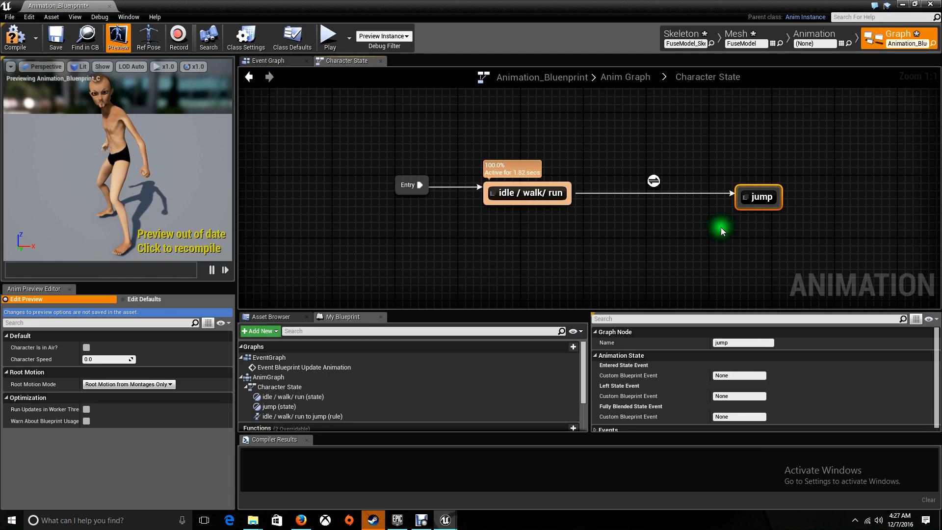
# In the idle / walk/ run to jump rule, get Character Is In Air? and connect it to Can Enter Transition
pyautogui.doubleClick(655, 183)
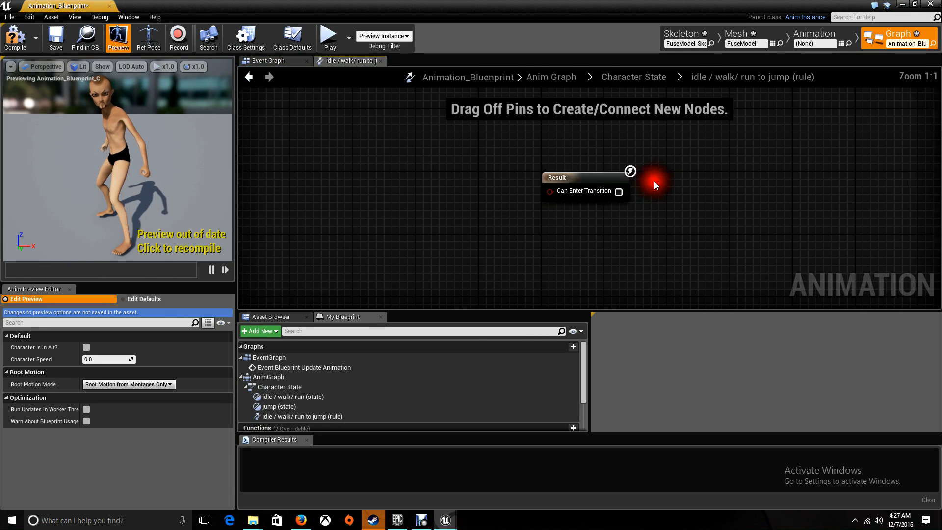
pyautogui.click(269, 317)
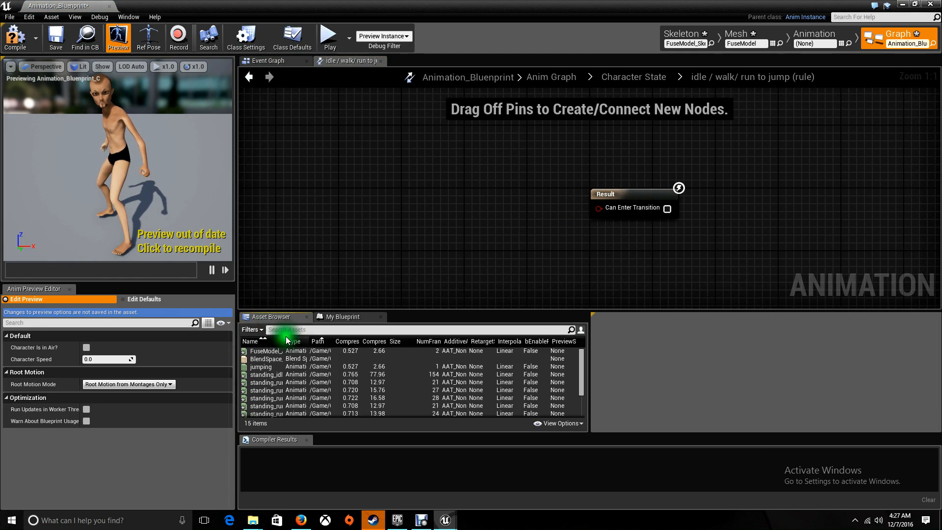
pyautogui.click(345, 317)
pyautogui.moveTo(582, 364); pyautogui.dragTo(582, 403)
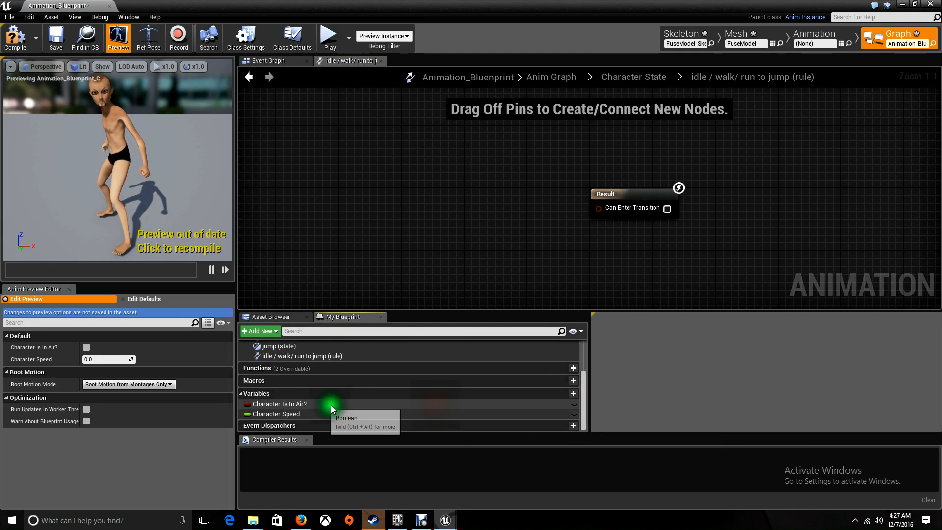
pyautogui.moveTo(291, 403); pyautogui.dragTo(396, 202)
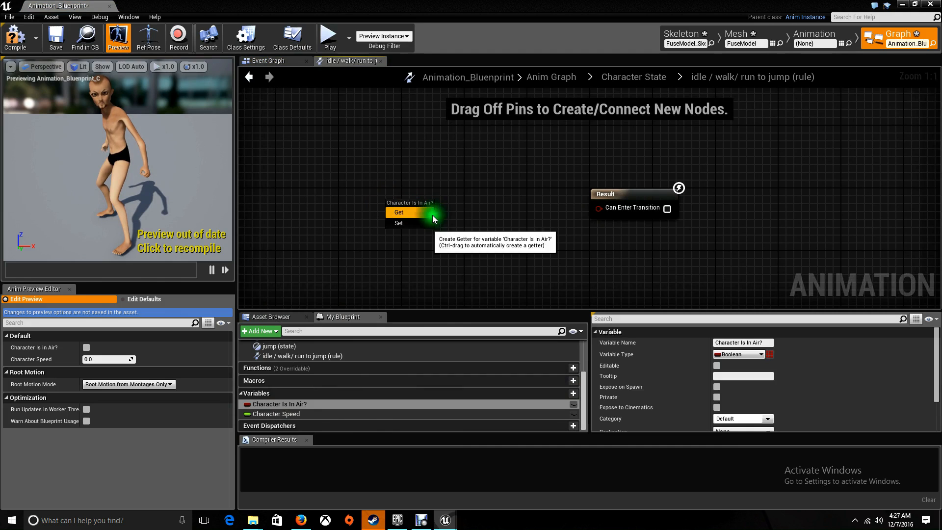
pyautogui.click(427, 211)
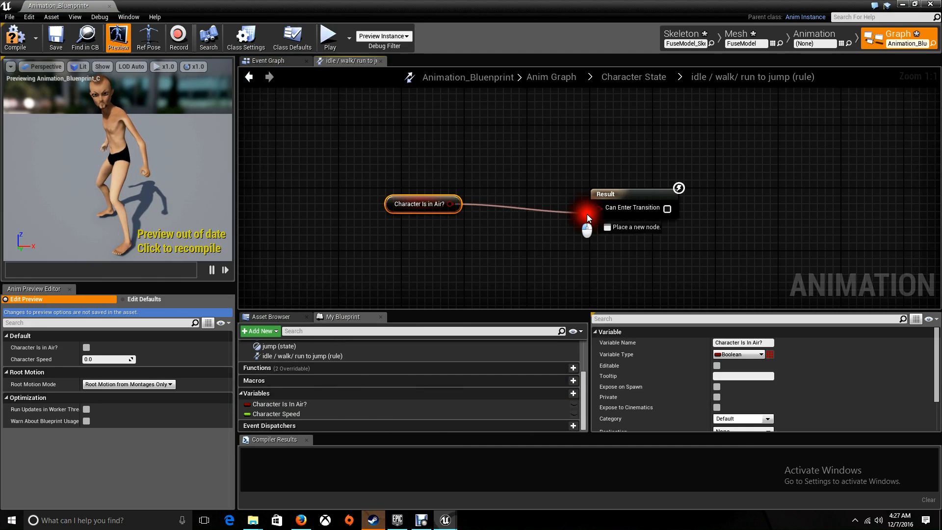
pyautogui.moveTo(596, 208); pyautogui.dragTo(597, 208)
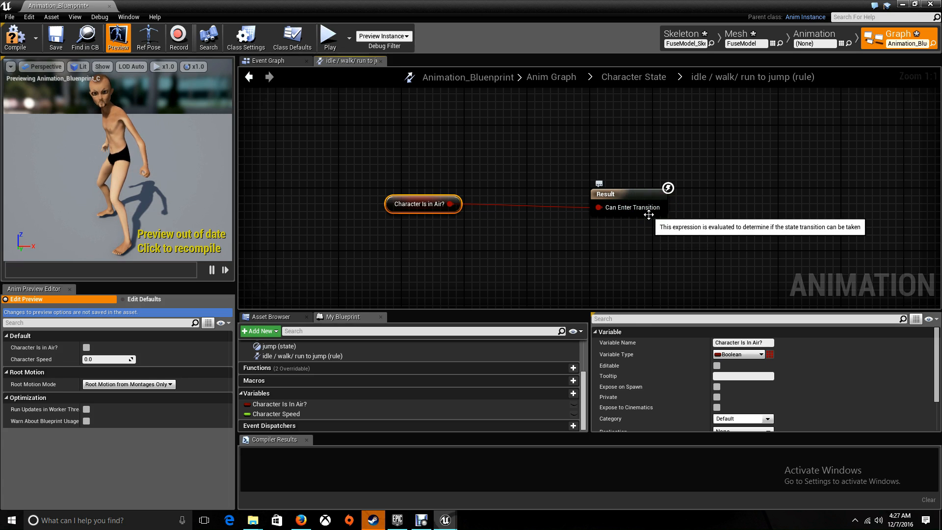
# Inside the jump state, connect the jumping animation to the Final Animation Pose result and compile the blueprint
pyautogui.click(653, 77)
pyautogui.doubleClick(784, 204)
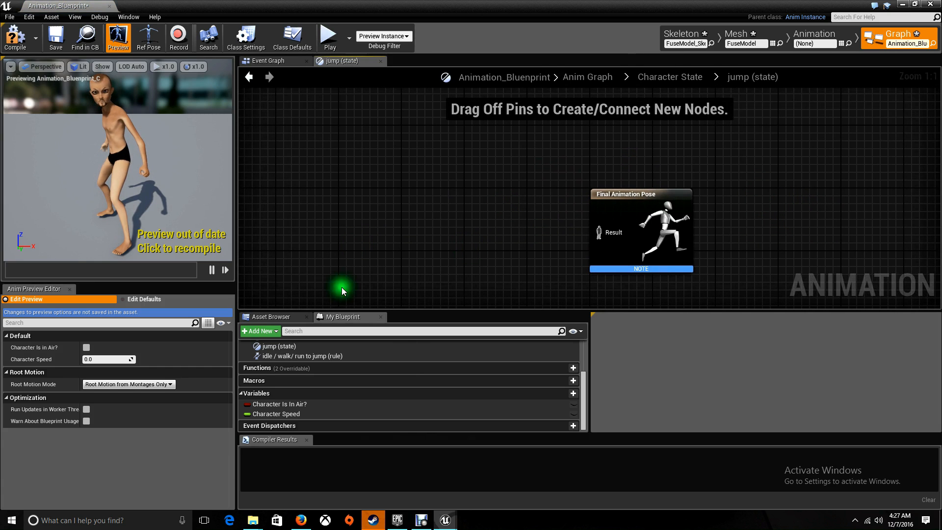
pyautogui.click(277, 317)
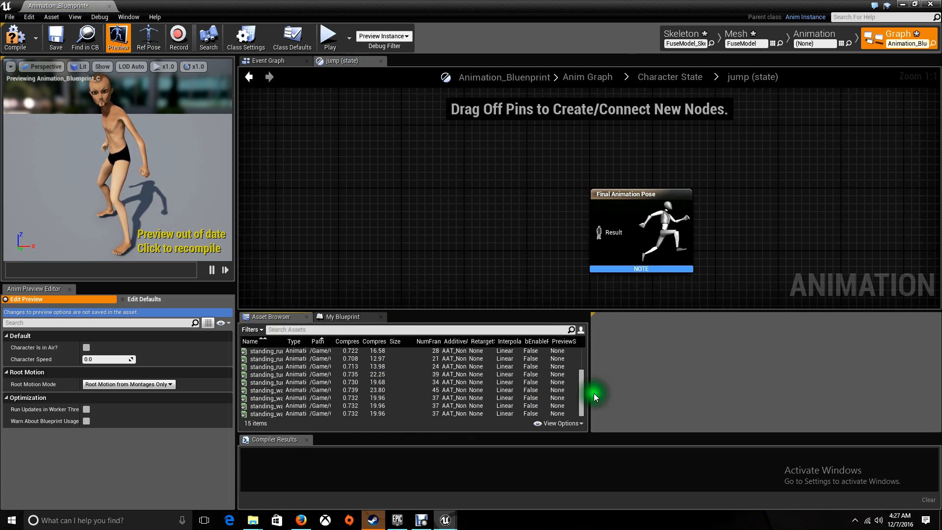
pyautogui.moveTo(584, 393); pyautogui.dragTo(579, 342)
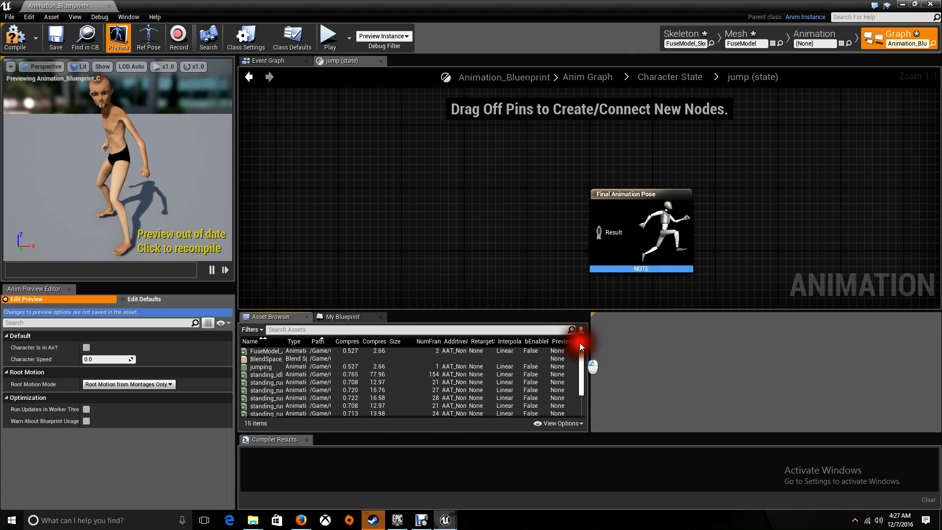
pyautogui.moveTo(267, 367); pyautogui.dragTo(597, 231)
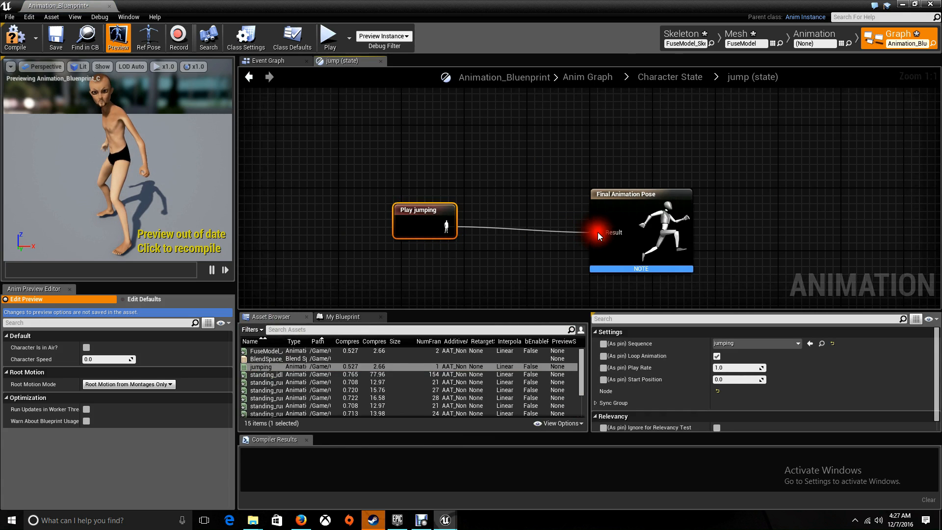
pyautogui.click(358, 137)
pyautogui.click(33, 44)
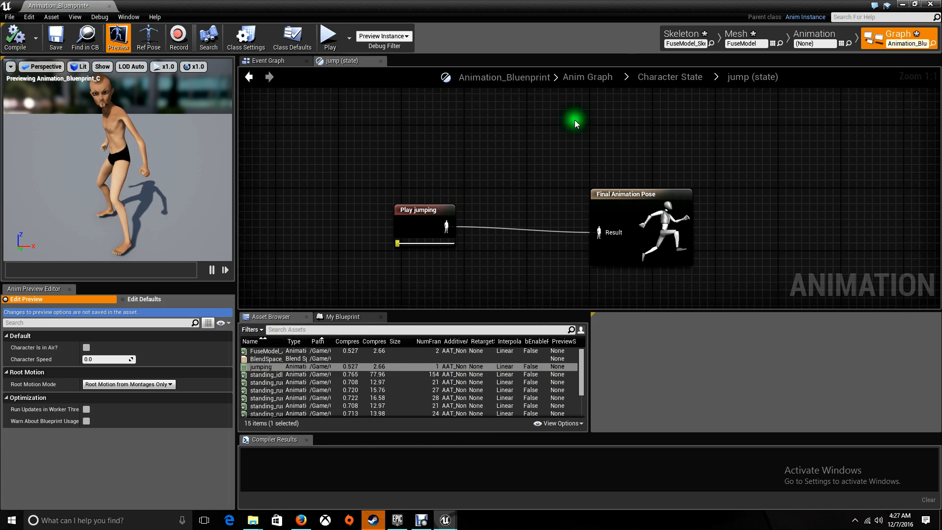
# Add a return transition from jump to idle / walk/ run and place a Character Is In Air? getter in its rule
pyautogui.click(666, 79)
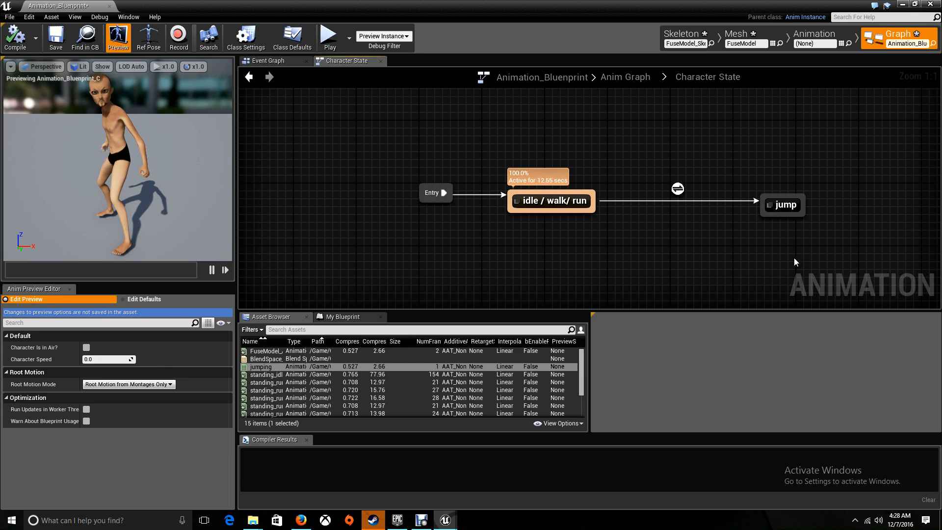
pyautogui.moveTo(763, 213); pyautogui.dragTo(592, 209)
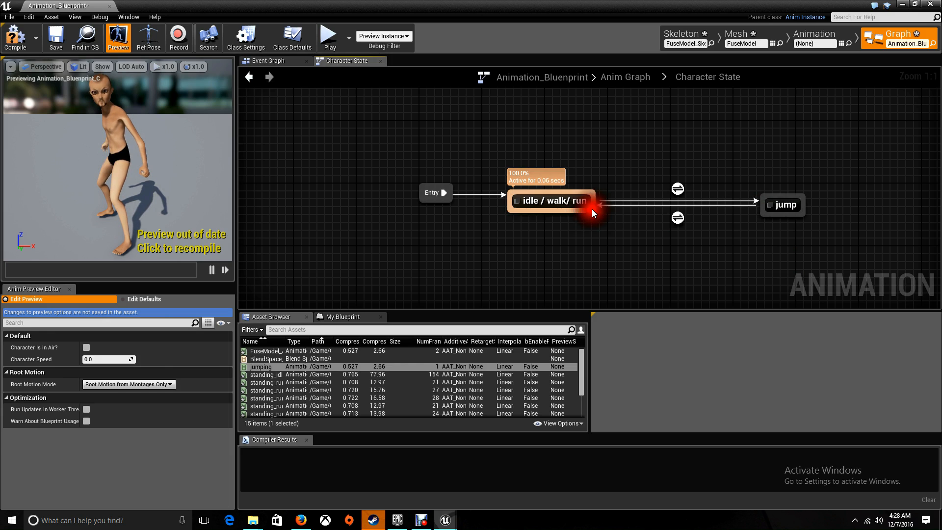
pyautogui.doubleClick(679, 216)
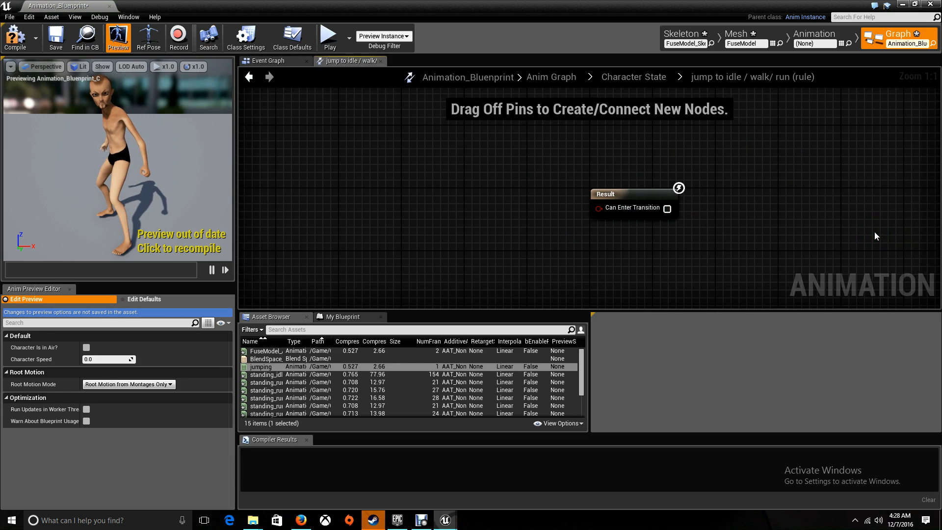
pyautogui.click(325, 317)
pyautogui.moveTo(281, 413); pyautogui.dragTo(396, 242)
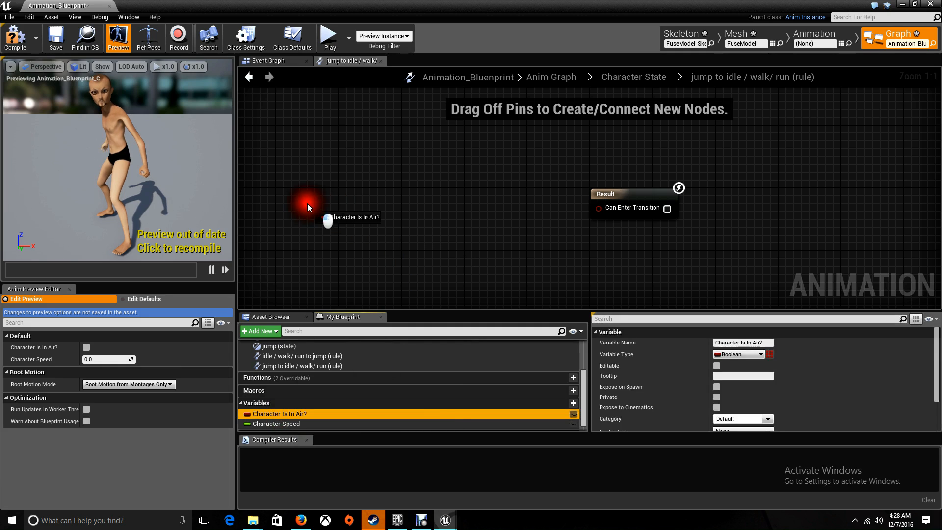
pyautogui.moveTo(307, 203); pyautogui.dragTo(329, 209)
pyautogui.click(327, 212)
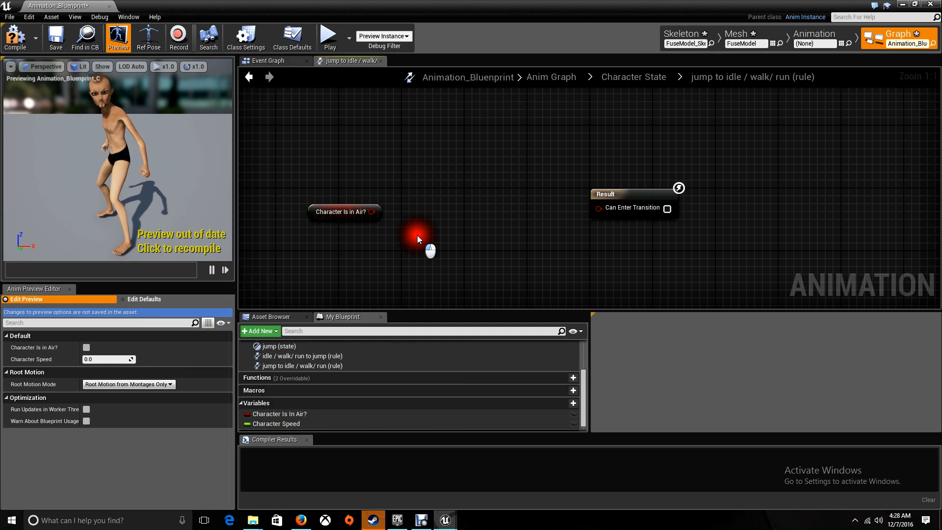
# Add a NOT Boolean node and wire Character Is In Air? through it into Can Enter Transition
pyautogui.rightClick(446, 248)
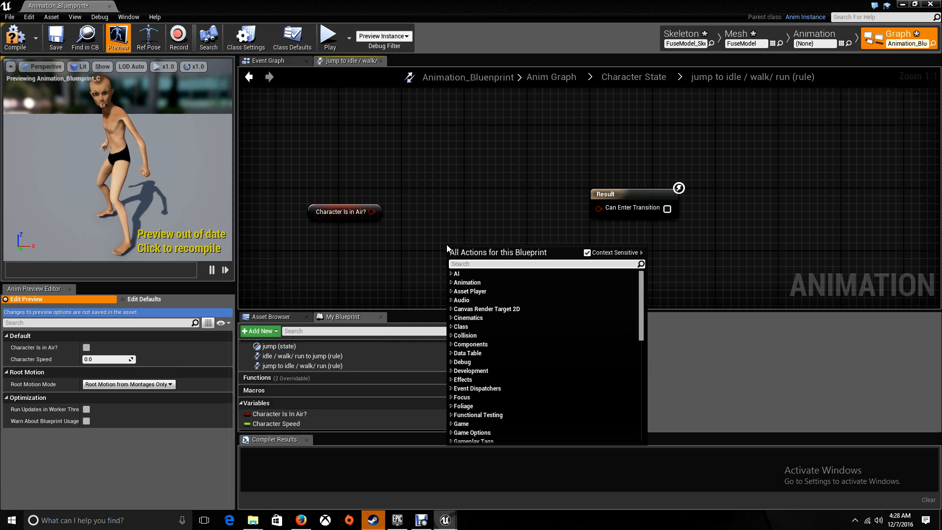
pyautogui.write('boole')
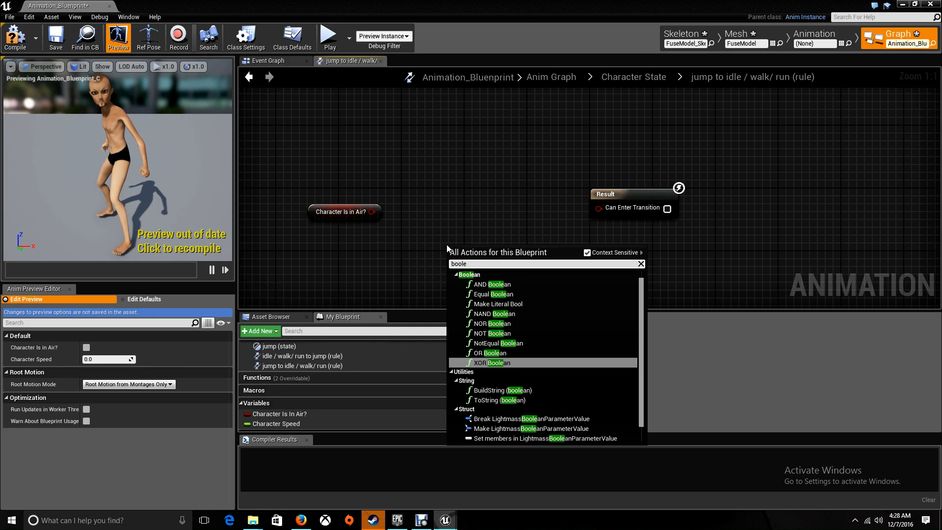
pyautogui.press('Up')
pyautogui.press('Up')
pyautogui.press('Up')
pyautogui.press('Return')
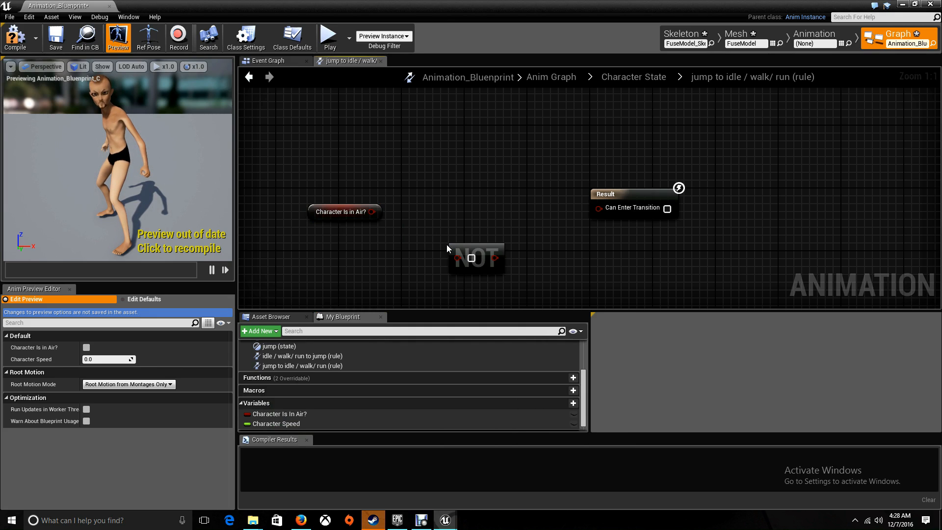
pyautogui.moveTo(457, 258); pyautogui.dragTo(372, 212)
pyautogui.moveTo(477, 250); pyautogui.dragTo(602, 210)
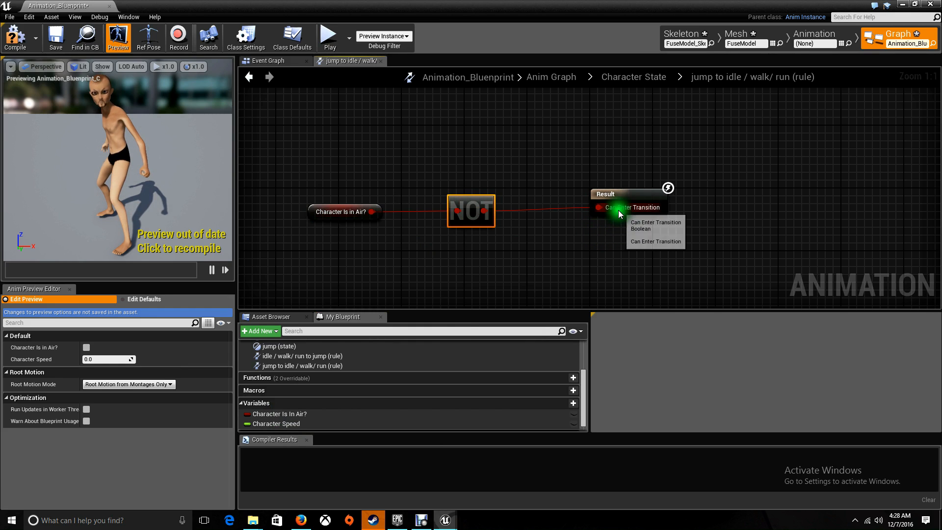
# Compile Animation_Blueprint, return to the Character State graph and close the blueprint editor
pyautogui.click(15, 37)
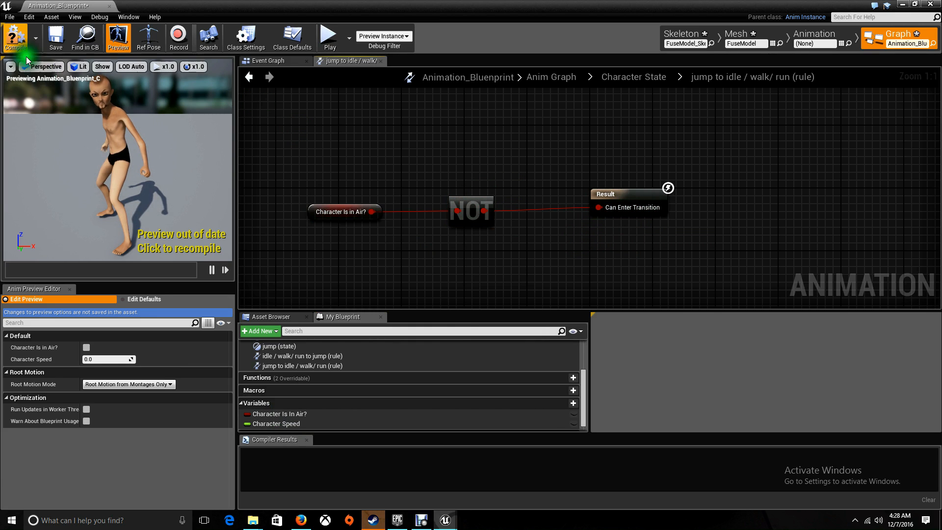
pyautogui.click(617, 78)
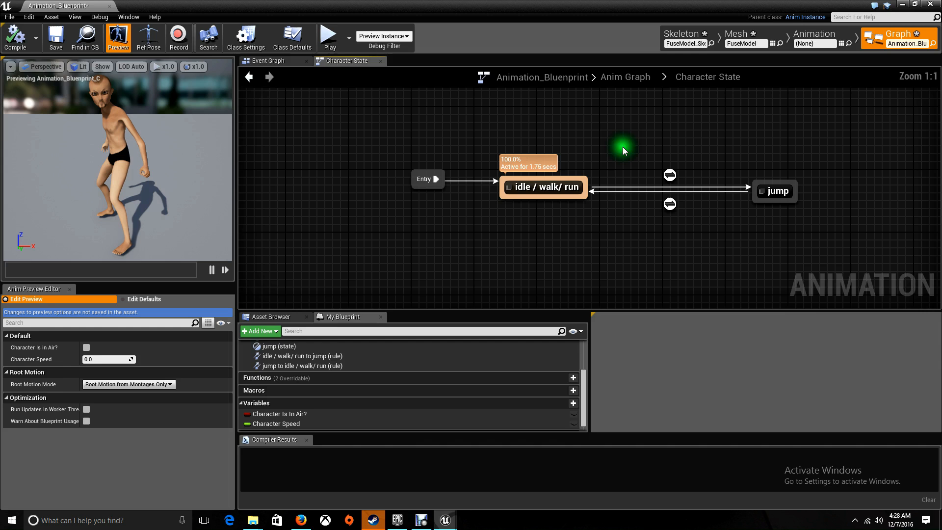
pyautogui.click(931, 4)
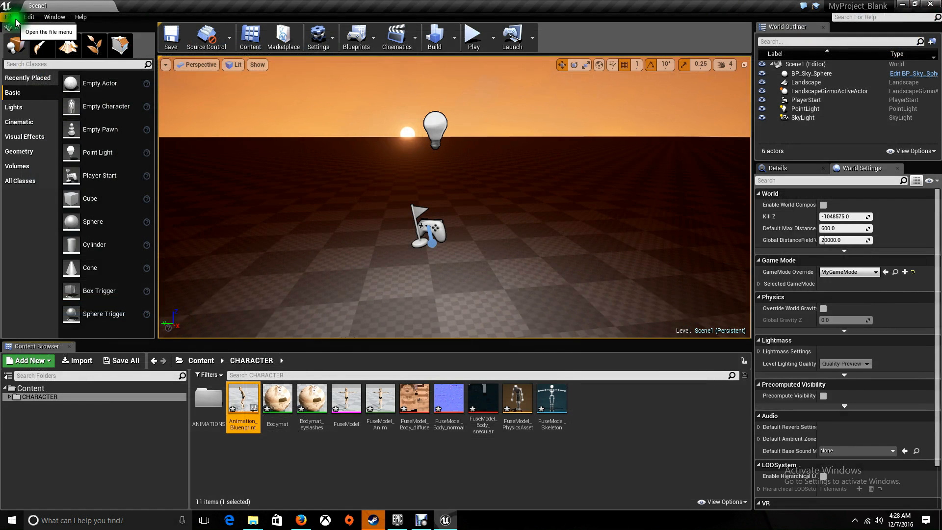
# Play the level and test the jump animation by running forward and jumping repeatedly, both while moving and standing still
pyautogui.click(474, 38)
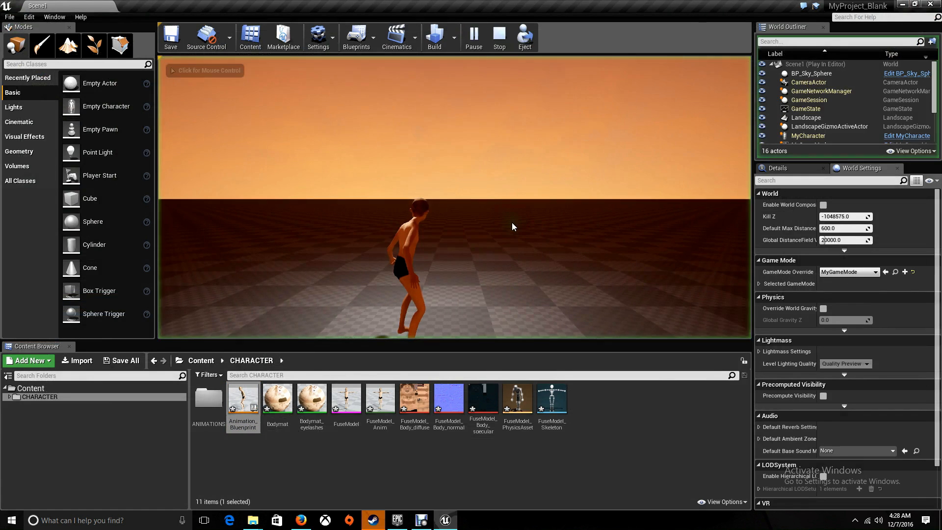
pyautogui.press('w')
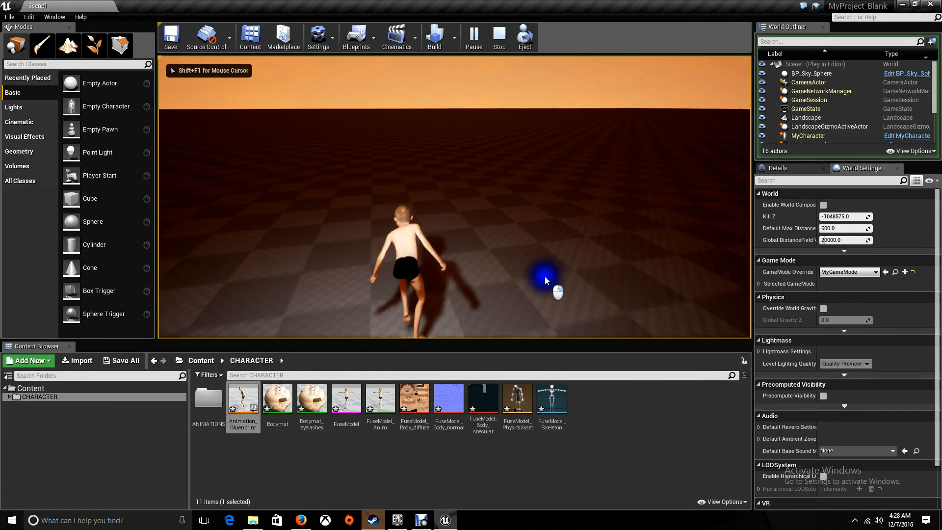
pyautogui.press('w')
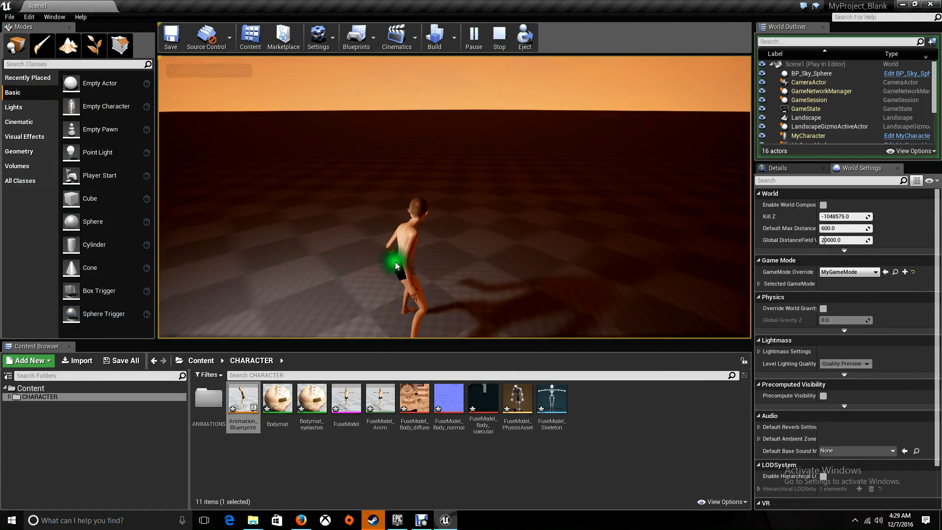
pyautogui.press('space')
pyautogui.press('w')
pyautogui.press('space')
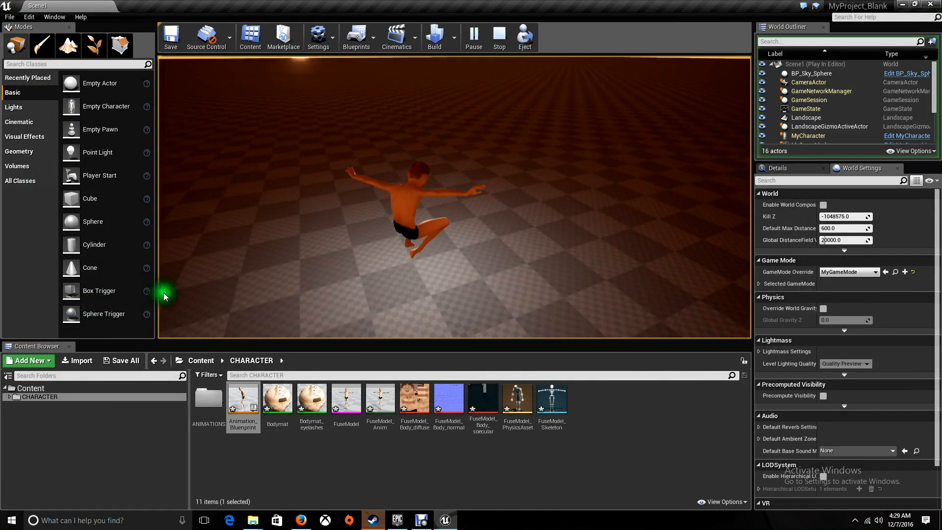
pyautogui.press('w')
pyautogui.press('space')
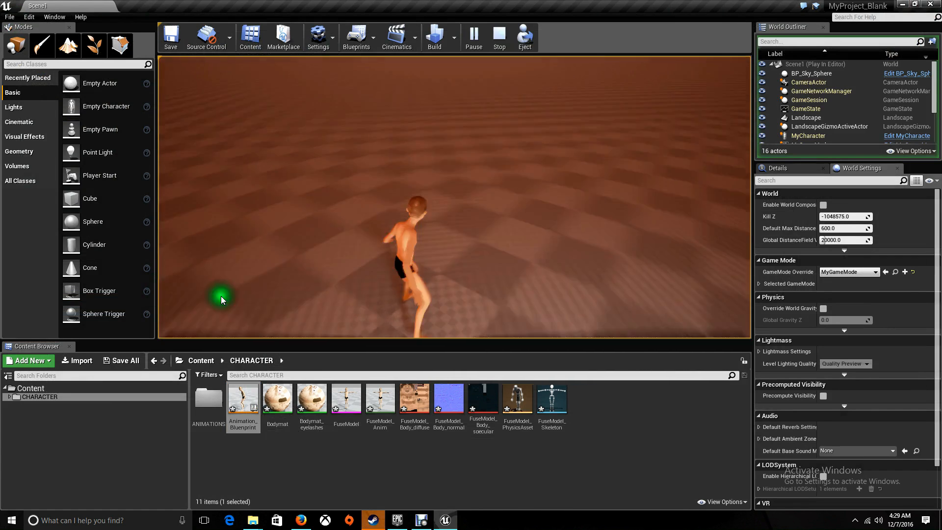
pyautogui.press('space')
pyautogui.press('w')
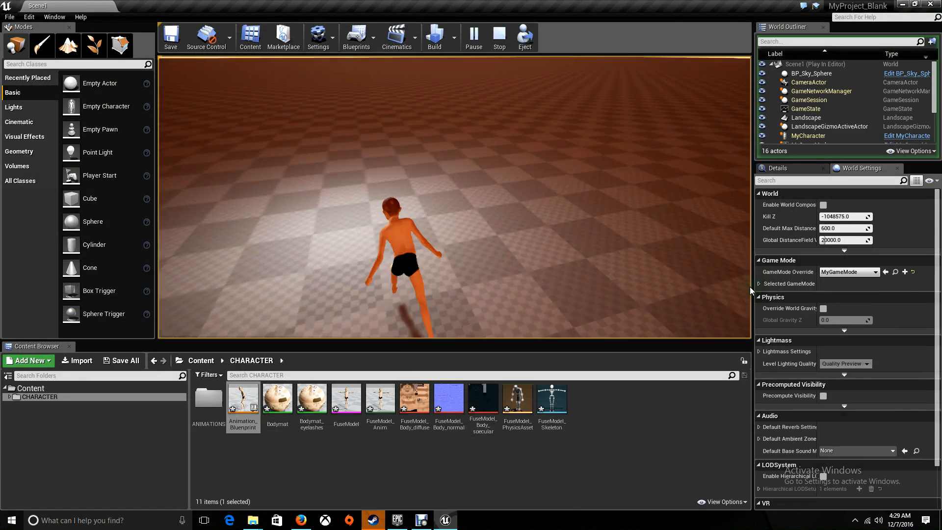
pyautogui.press('space')
pyautogui.press('w')
pyautogui.press('space')
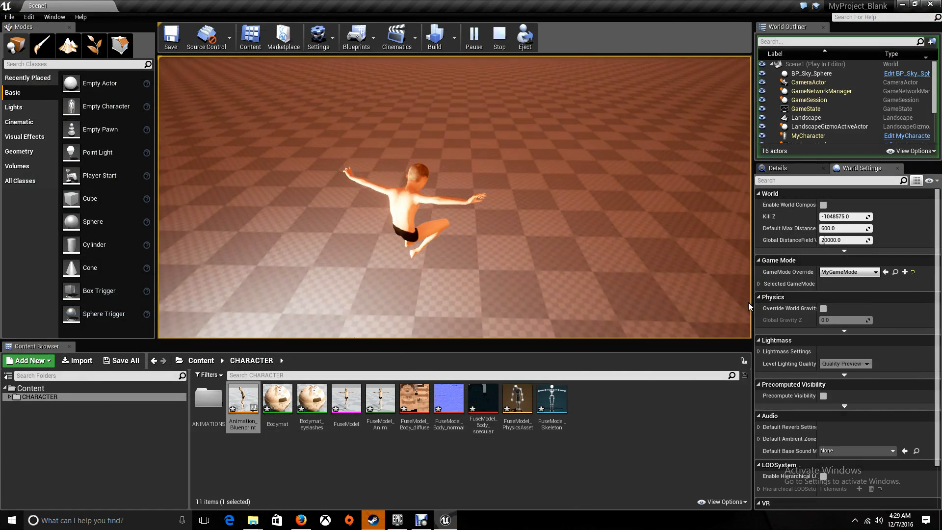
pyautogui.click(558, 284)
pyautogui.press('space')
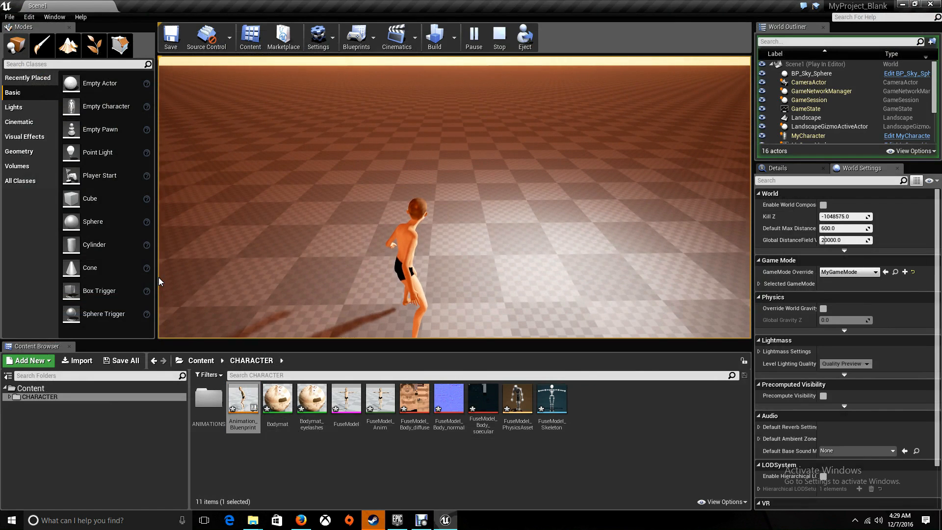
pyautogui.press('space')
pyautogui.press('space')
pyautogui.press('space')
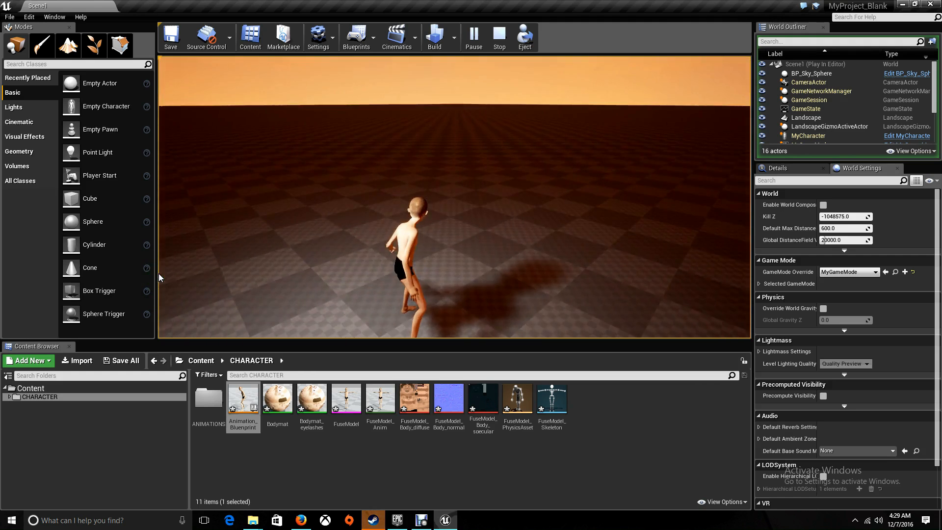
# Turn the view to look down on the character in the running level and test repeated jumps on the spot
pyautogui.click(159, 255)
pyautogui.click(159, 313)
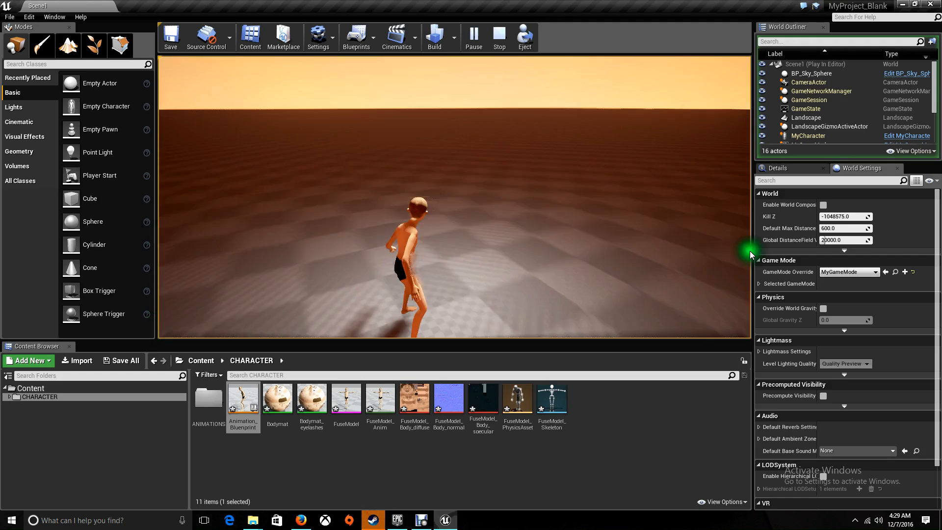
pyautogui.press('space')
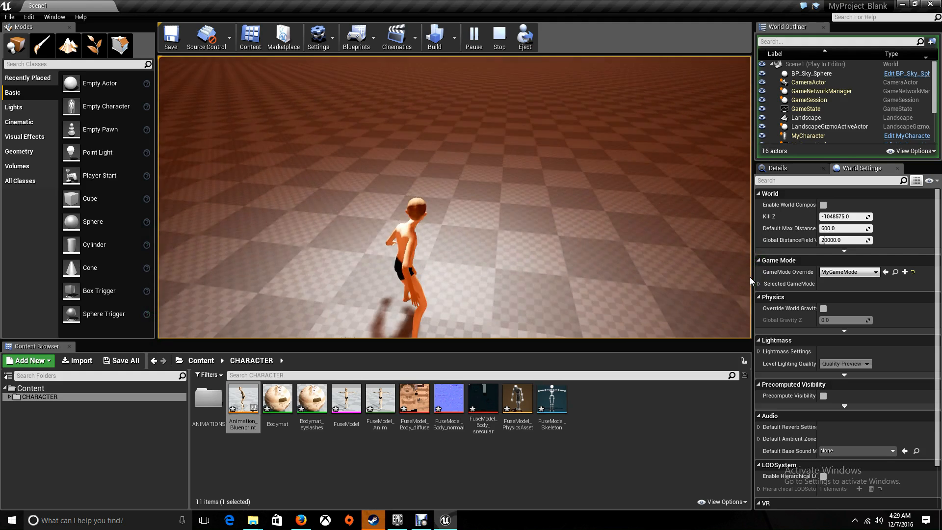
pyautogui.press('space')
pyautogui.press('space')
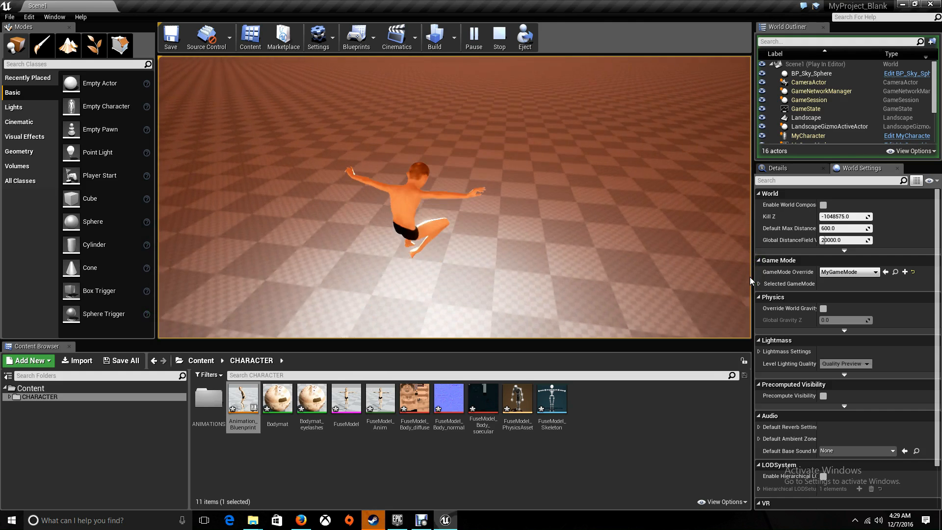
pyautogui.press('space')
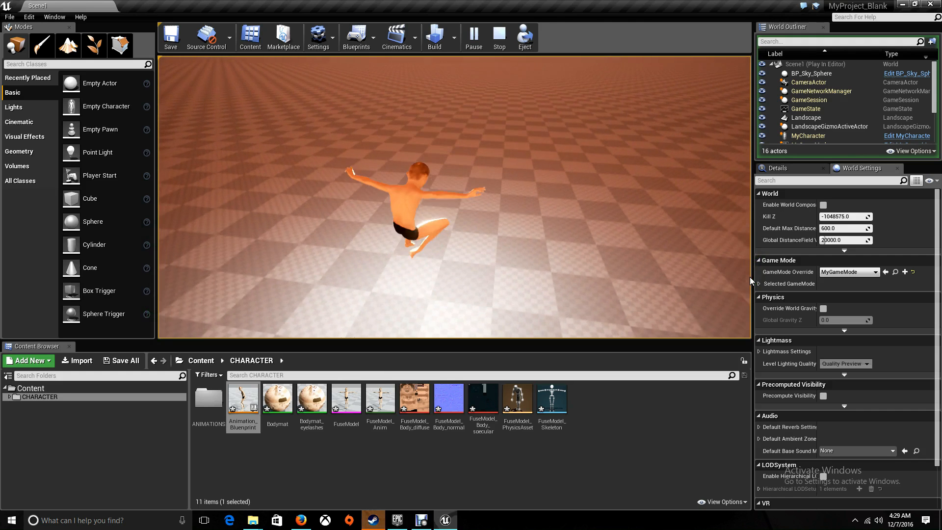
pyautogui.press('space')
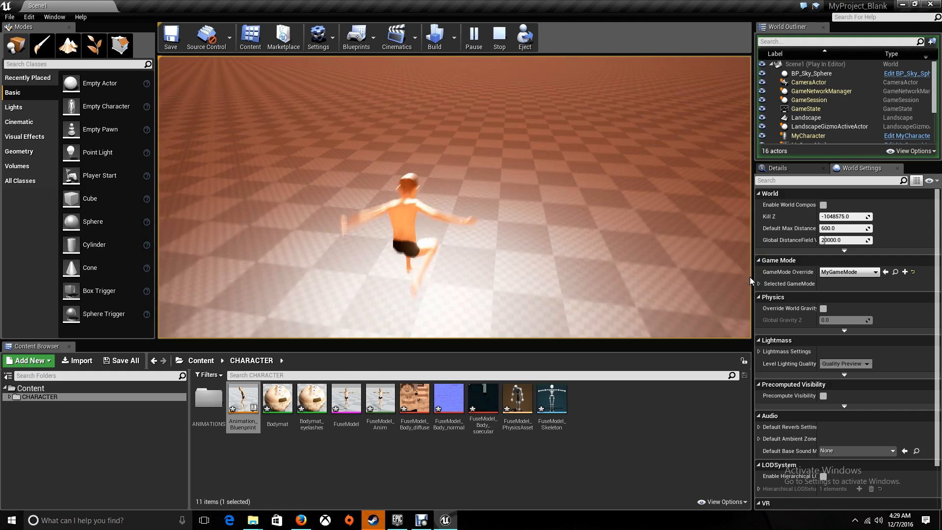
# Test one more jump followed by forward movement, and swing the view around the character toward the sun on the horizon
pyautogui.moveTo(750, 277); pyautogui.dragTo(749, 239)
pyautogui.press('space')
pyautogui.press('w')
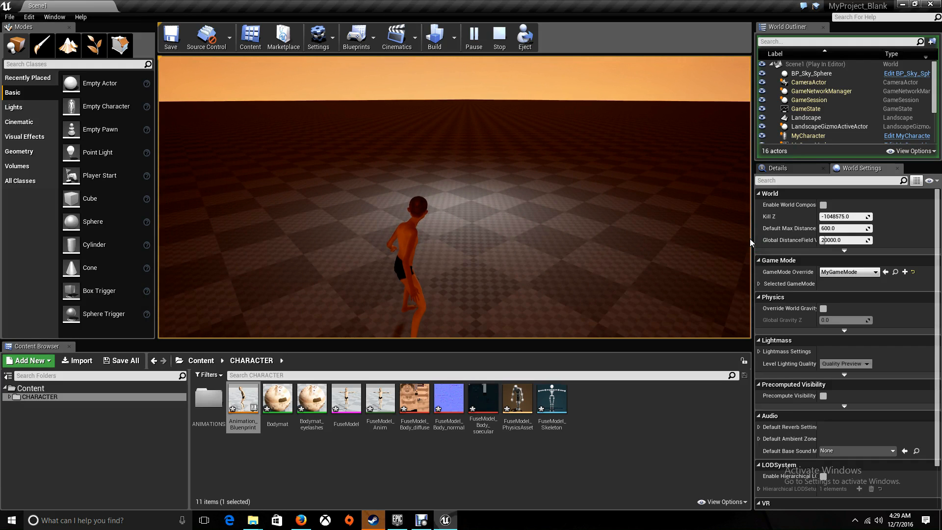
pyautogui.press('w')
pyautogui.moveTo(749, 238); pyautogui.dragTo(299, 172)
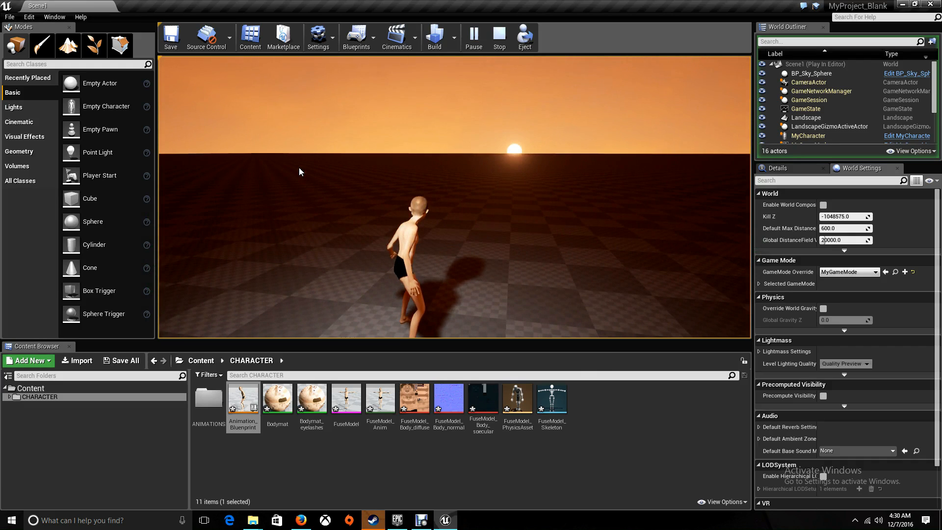